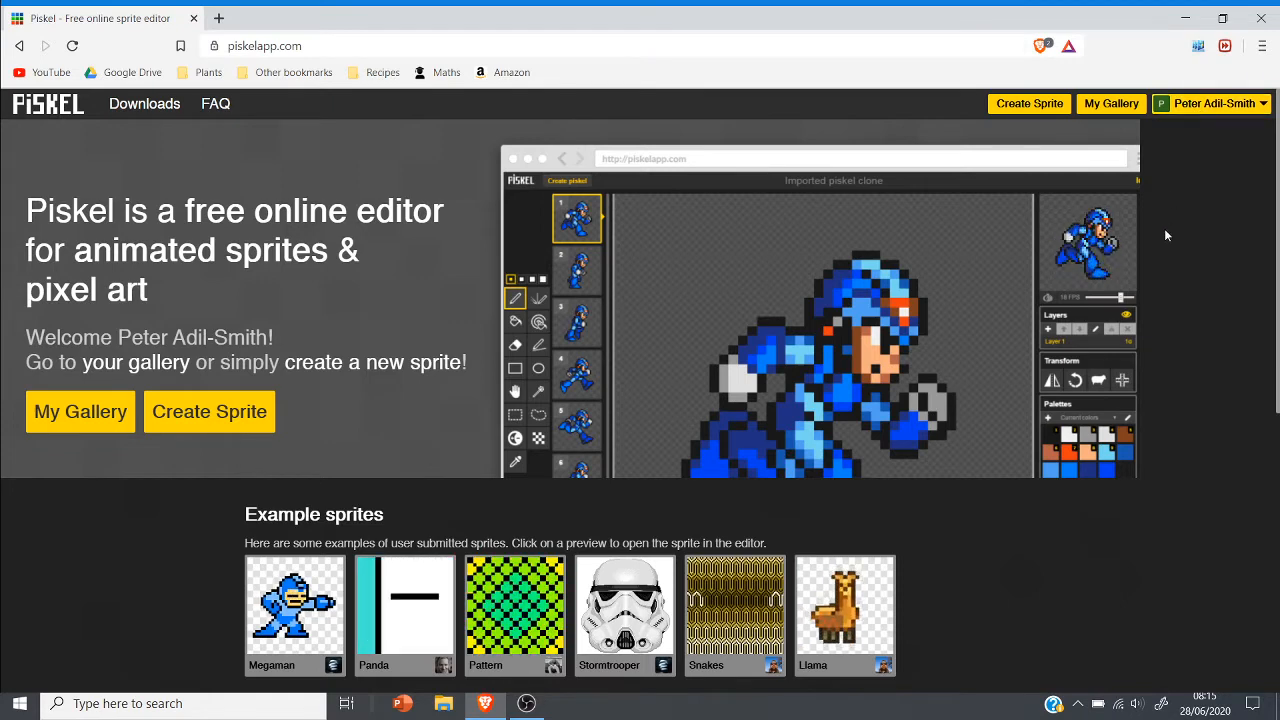
Step: Create a new sprite and resize its canvas to 8 x 8 px with the aspect ratio maintained
left_click(1057, 104)
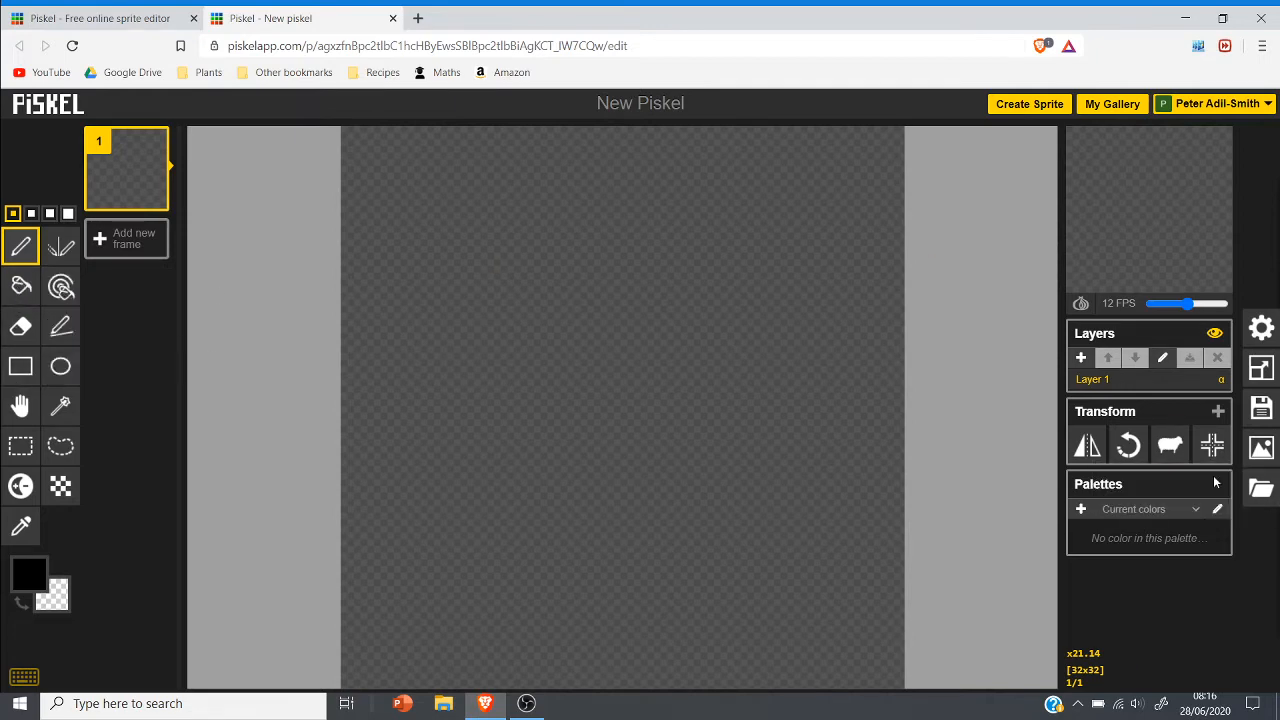
left_click(1262, 330)
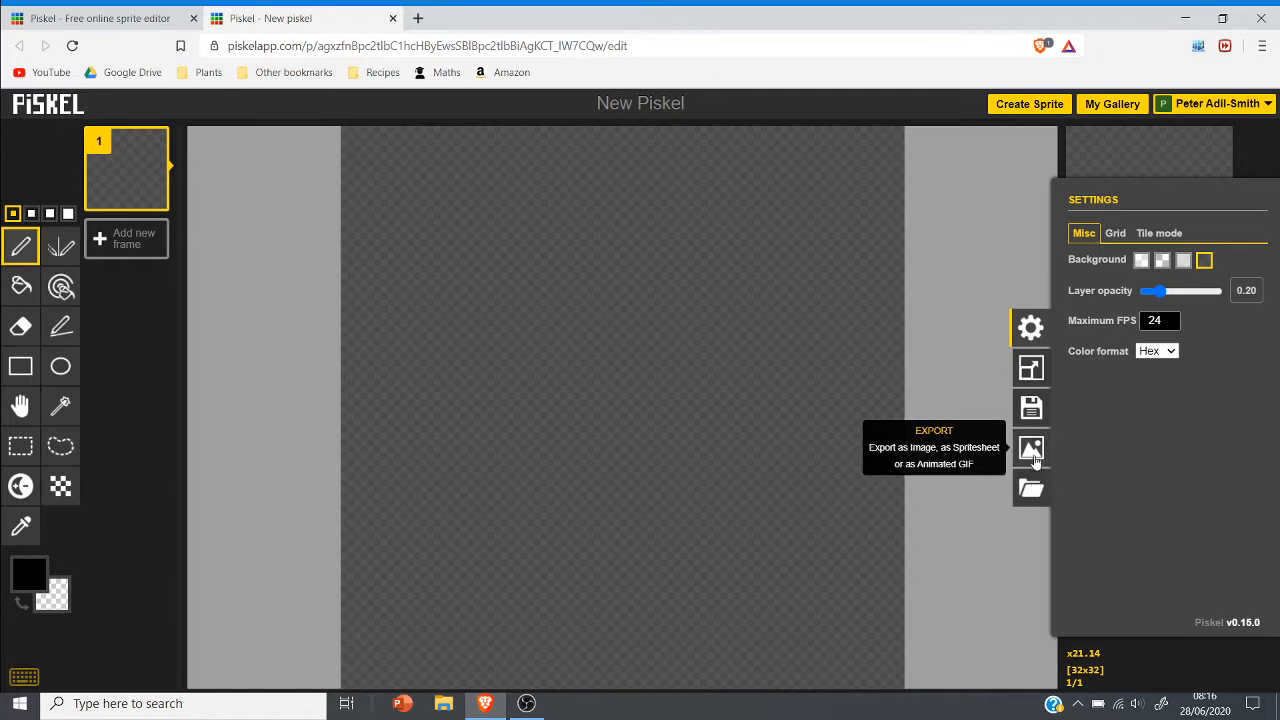
left_click(1030, 377)
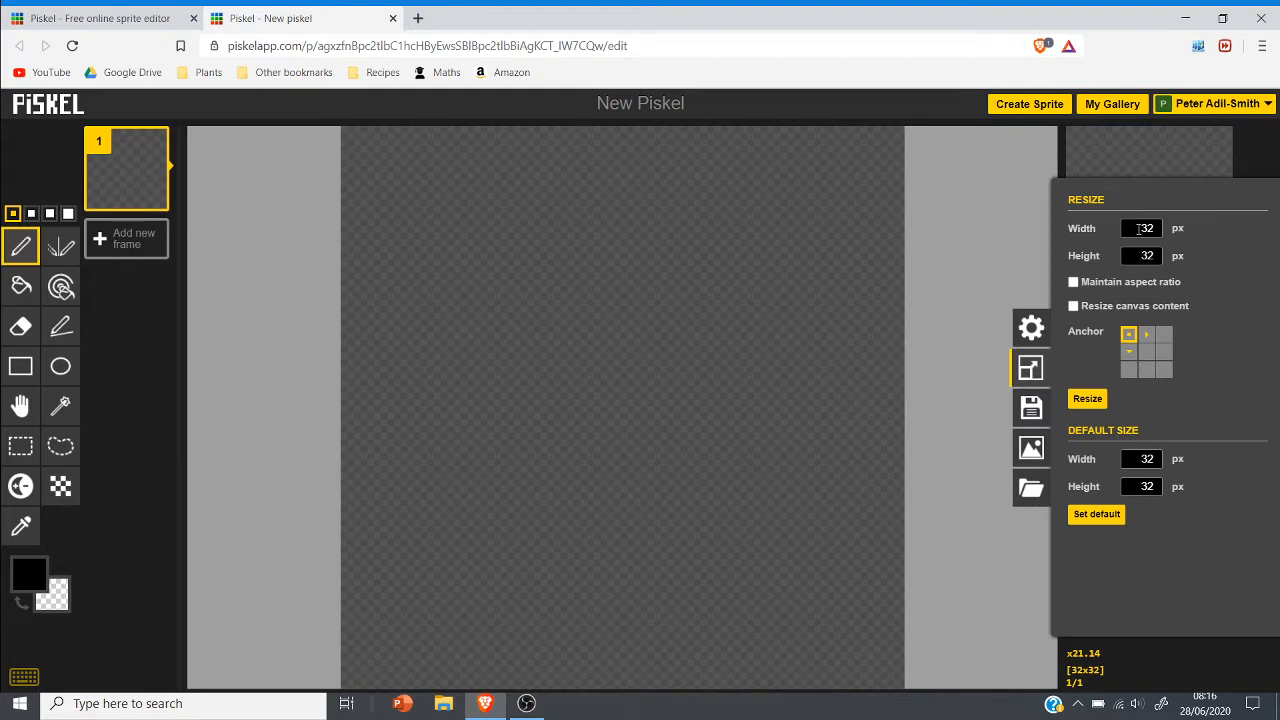
left_click_drag(1138, 229, 1173, 243)
left_click(1076, 284)
left_click_drag(1127, 238, 1191, 237)
type("8")
left_click(1087, 399)
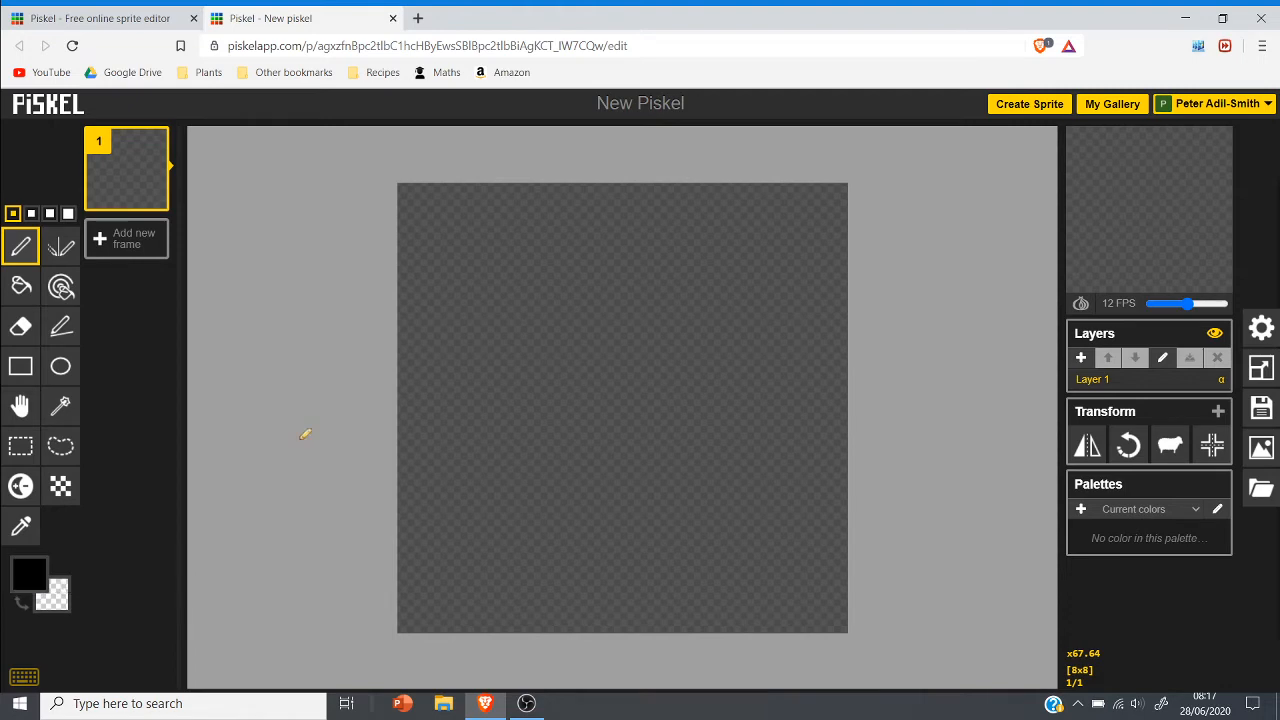
Step: Paint single black test pixels with the Pen tool and erase them with the transparent secondary colour
left_click(479, 318)
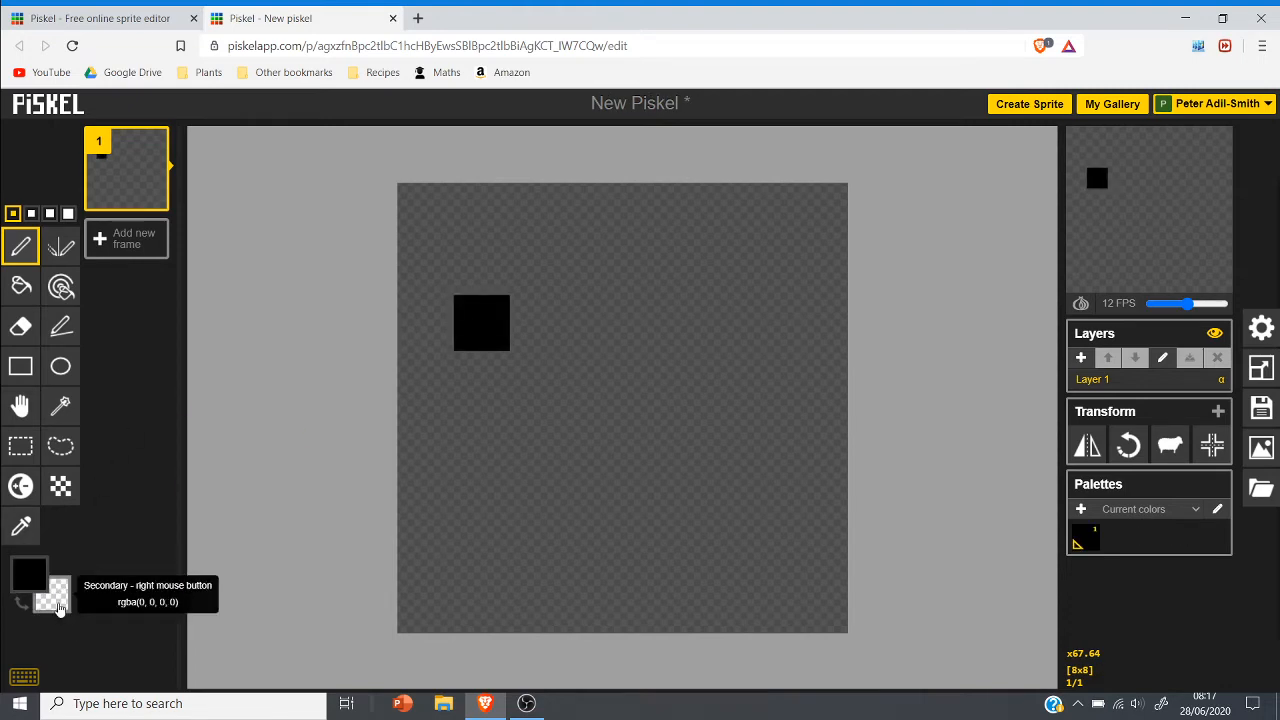
right_click(506, 298)
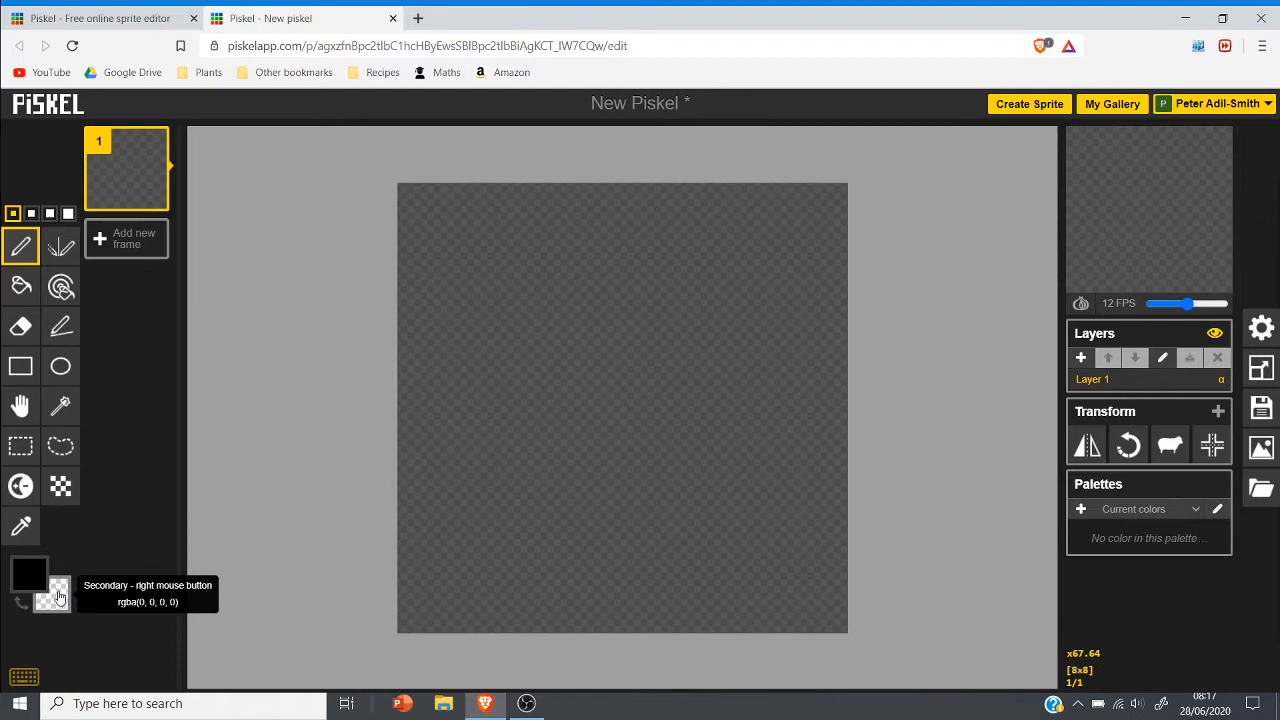
left_click(540, 270)
right_click(549, 271)
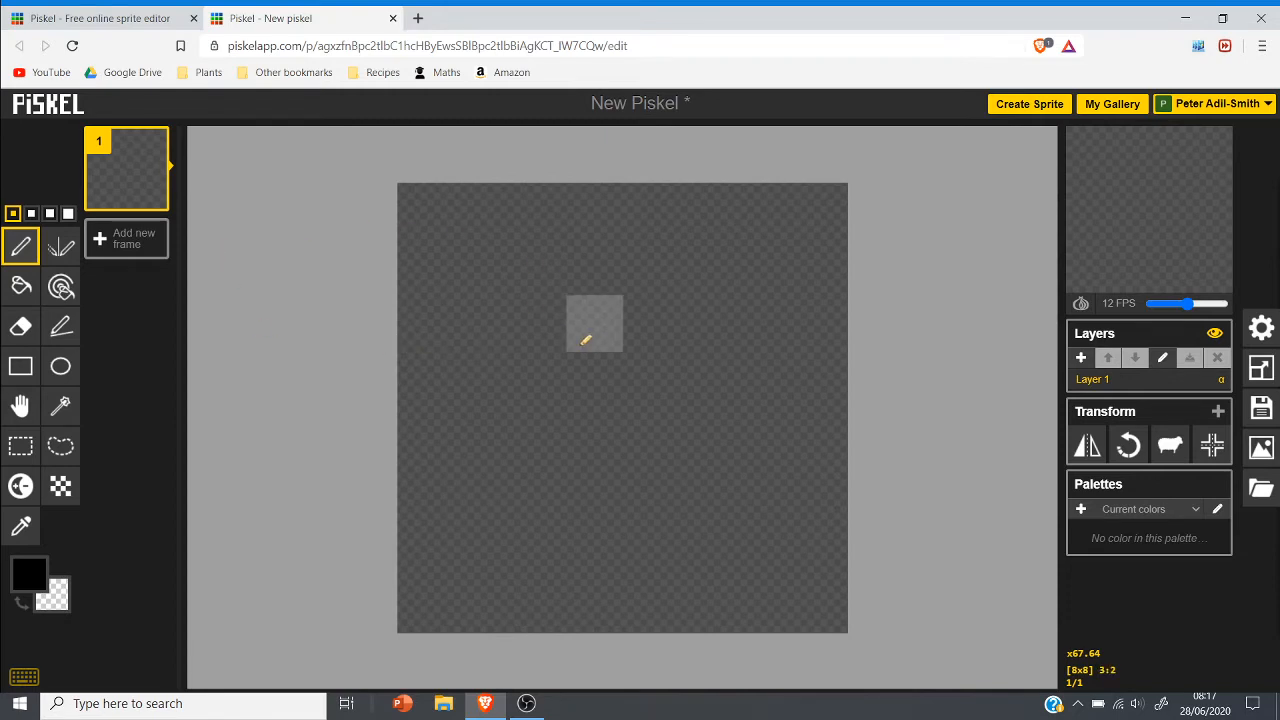
Step: Paint a beige (#e4d7ab) block three pixels wide and four high, standing on the canvas's bottom edge from the third column
left_click(32, 585)
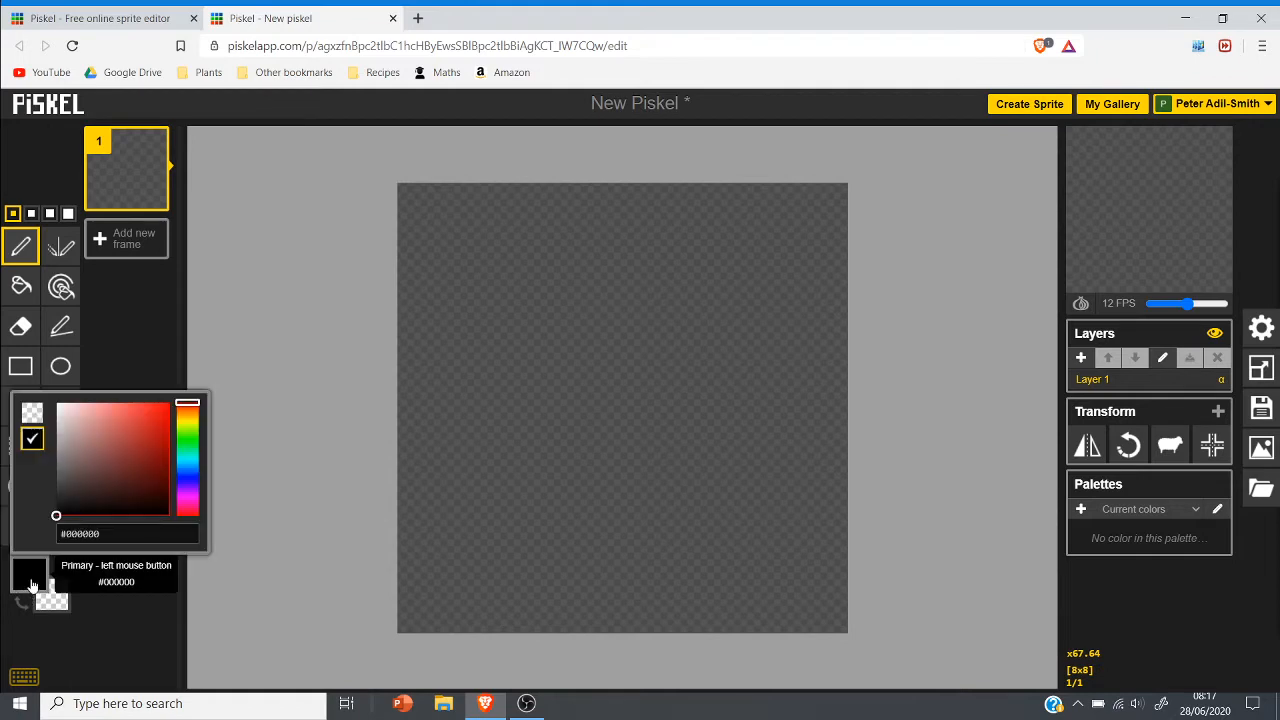
left_click(62, 415)
left_click(188, 416)
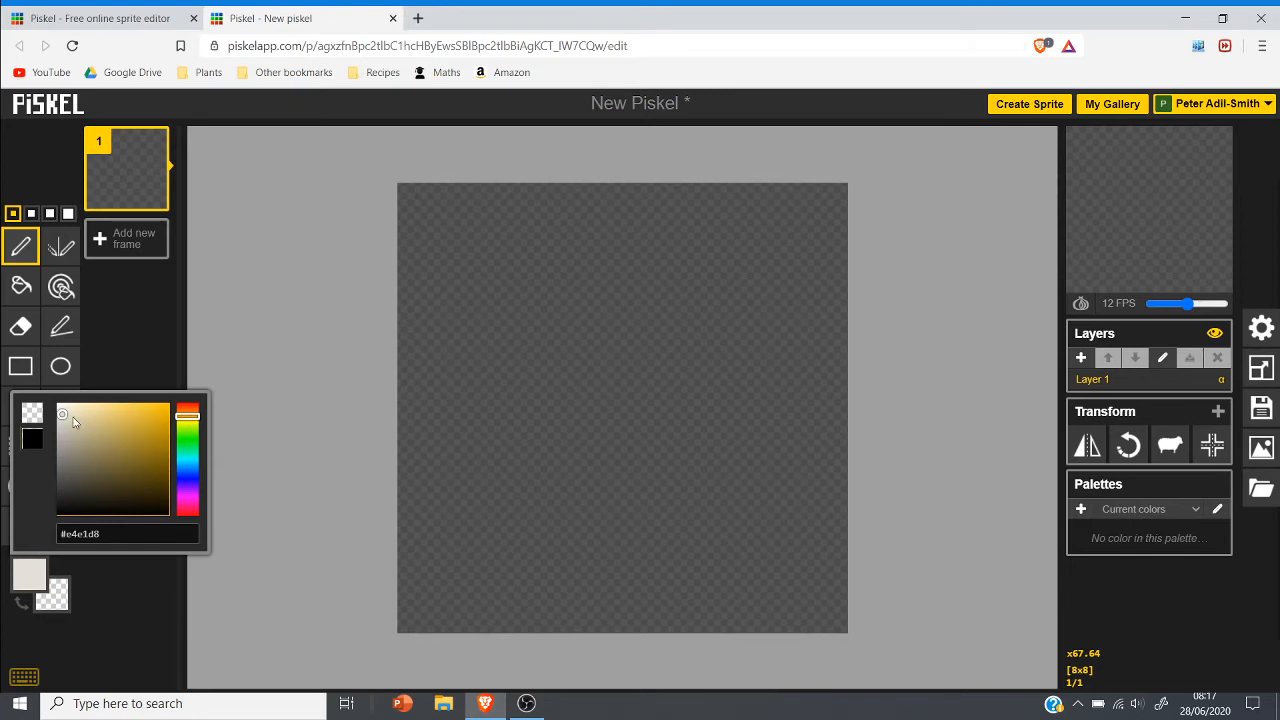
left_click(85, 414)
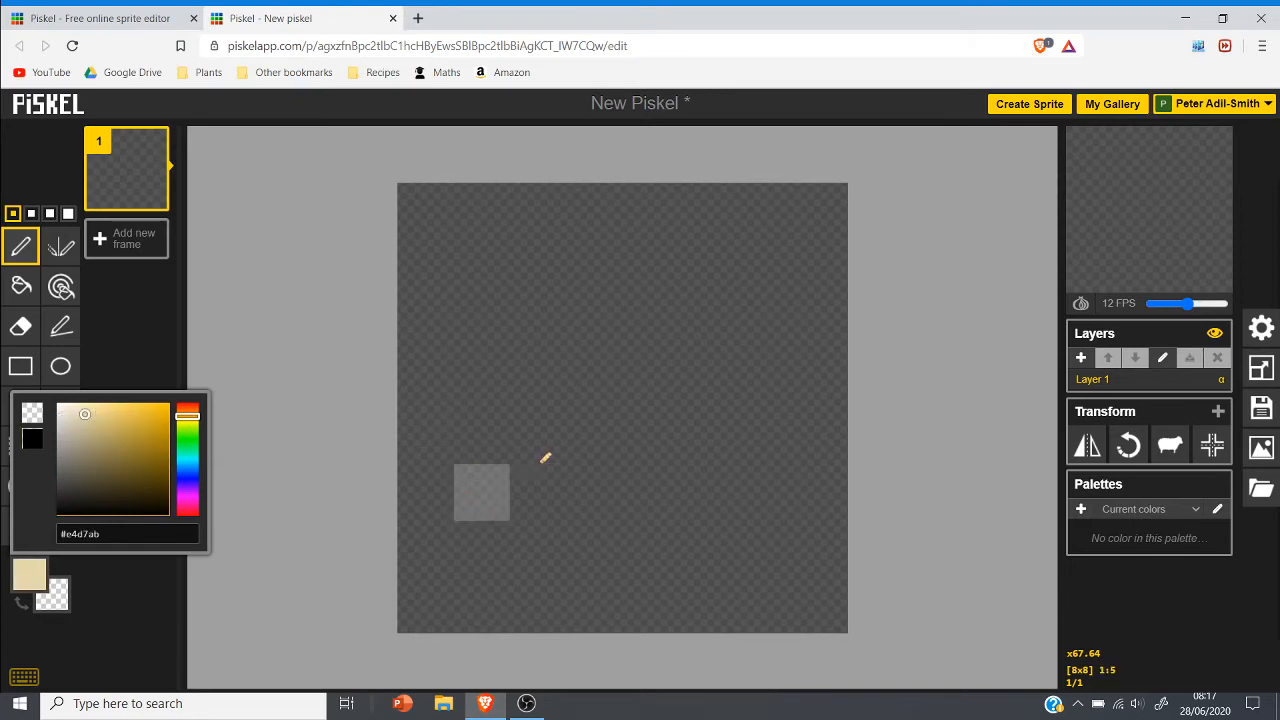
left_click(600, 412)
left_click_drag(600, 412, 603, 600)
left_click_drag(646, 414, 656, 600)
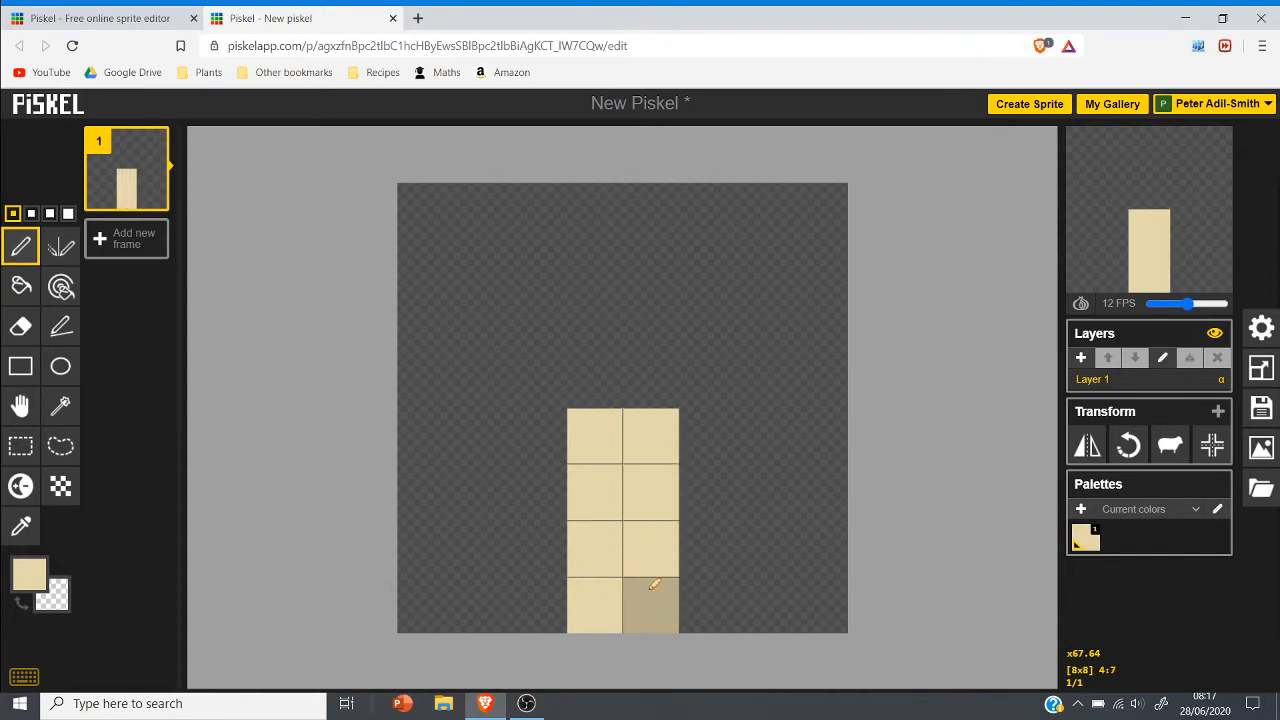
mouse_move(1160, 250)
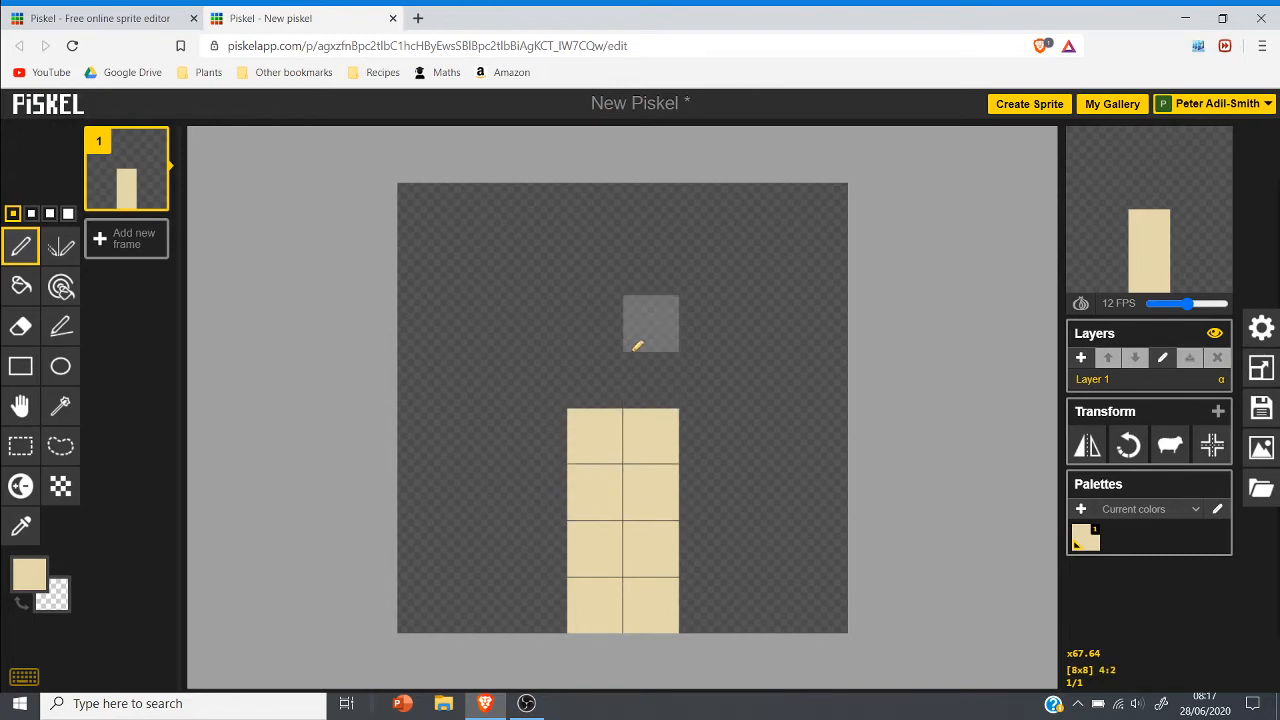
left_click_drag(545, 438, 543, 606)
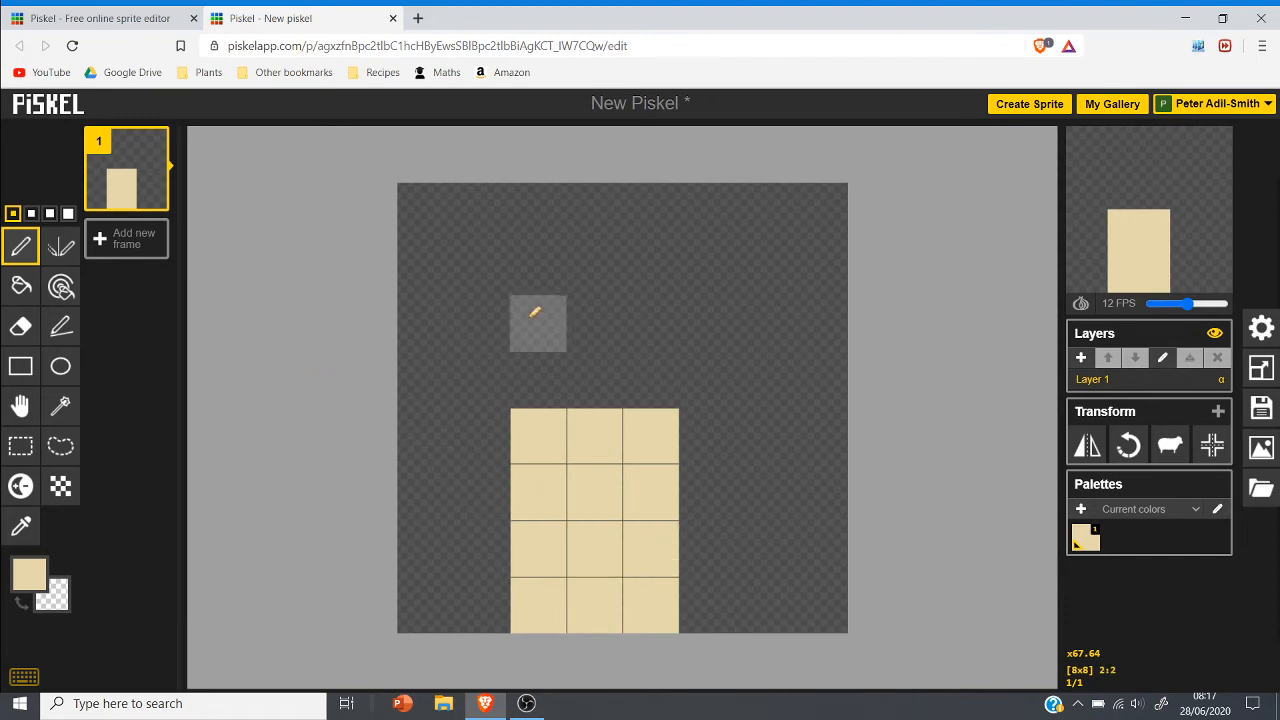
Step: Erase the middle and right pixels in the beige block's second row and repaint them in beige
right_click(578, 494)
right_click(643, 508)
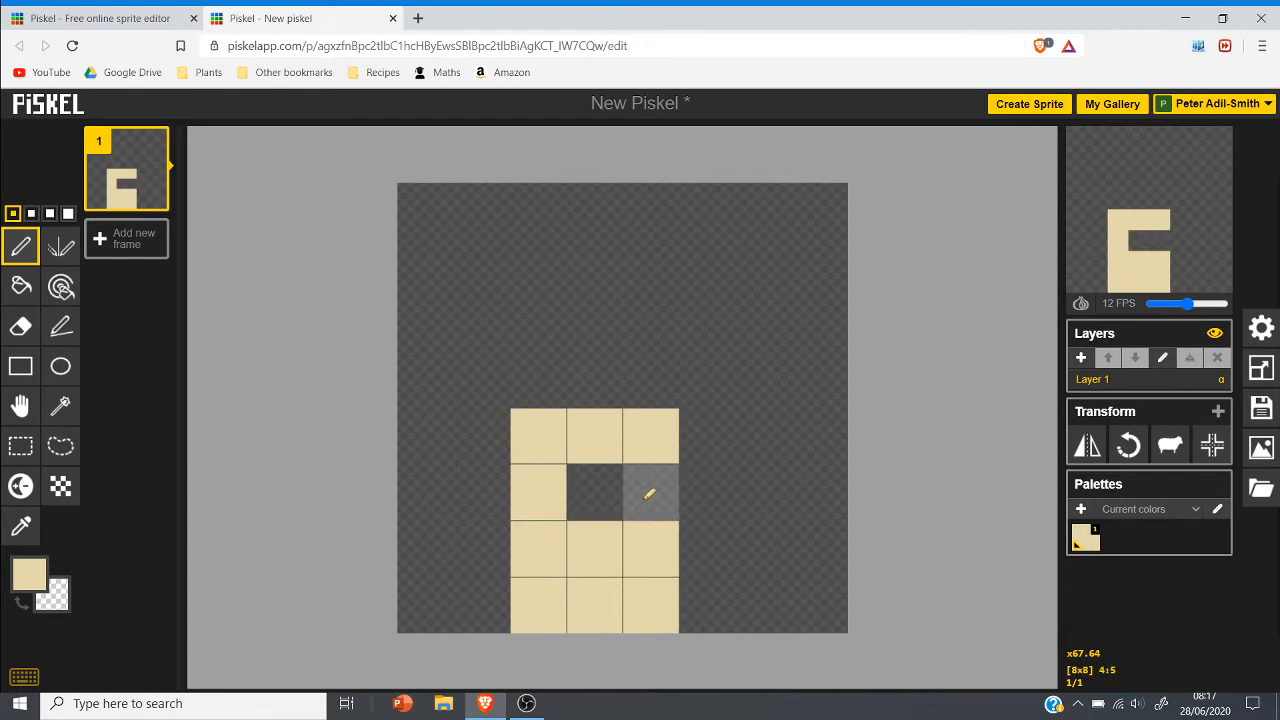
left_click(644, 495)
left_click(620, 485)
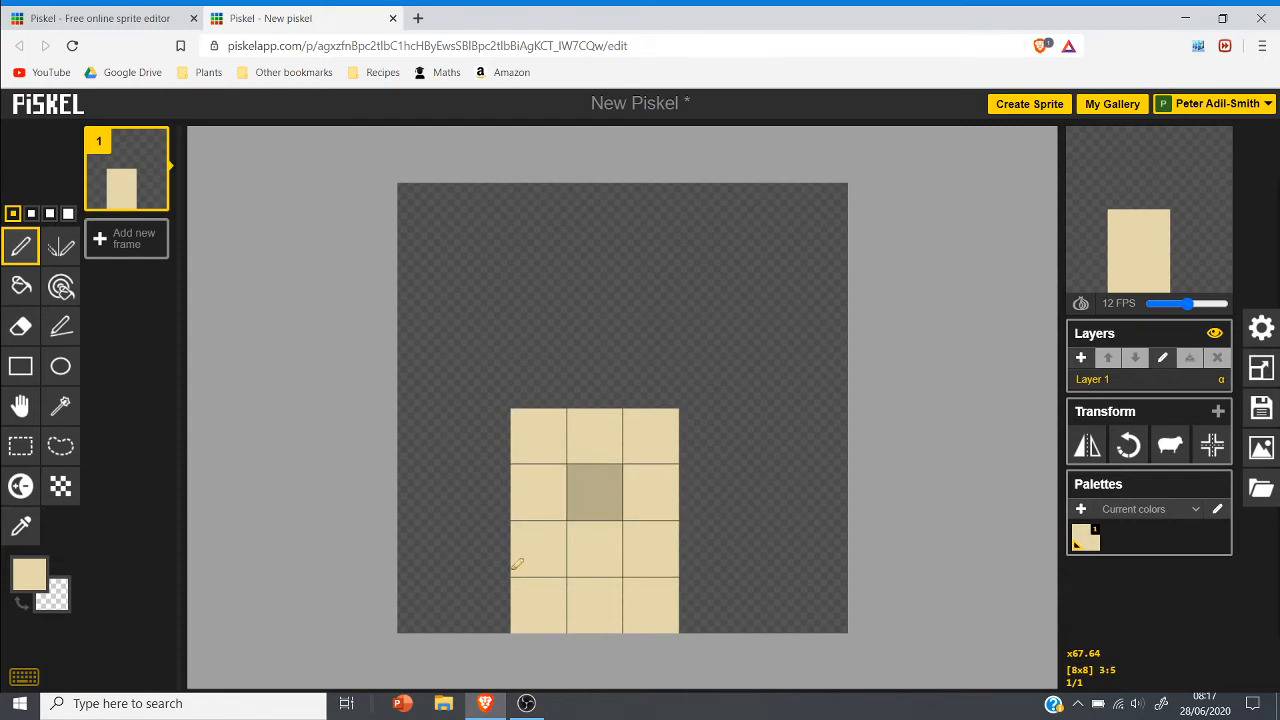
Step: Paint one pink (#e4b1ab) pixel directly above the middle column of the beige block
left_click(44, 585)
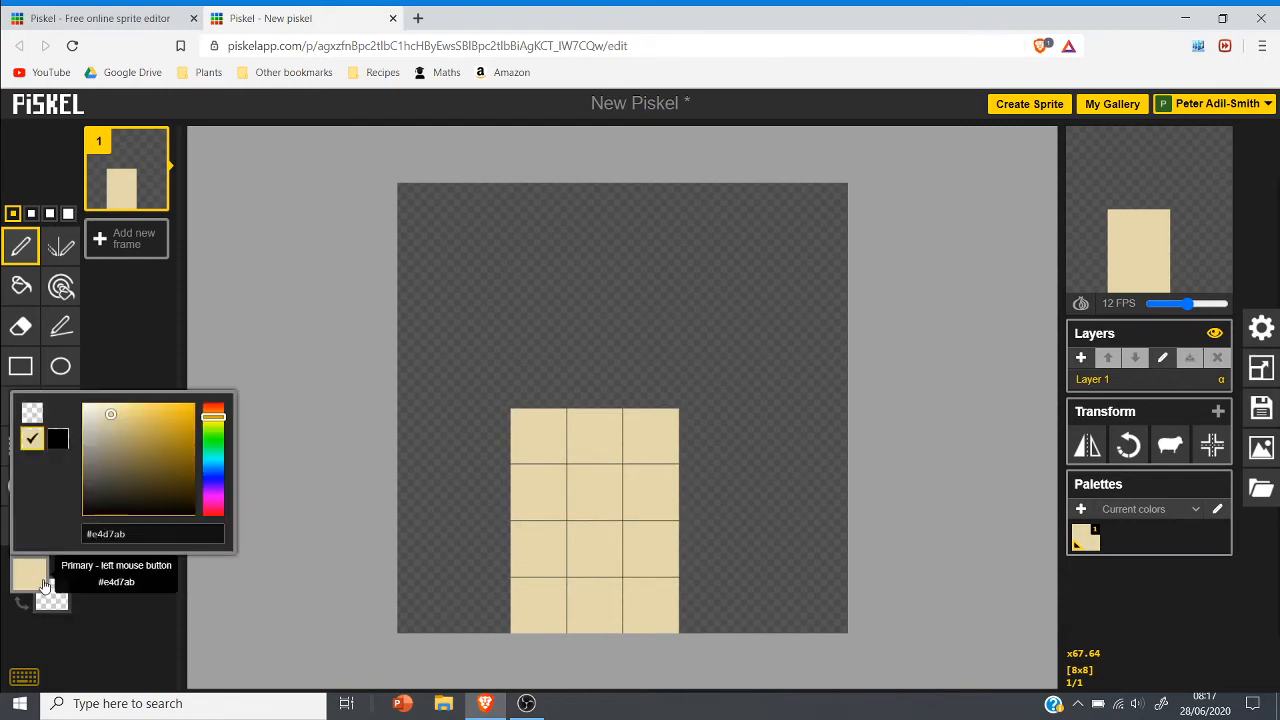
left_click(219, 405)
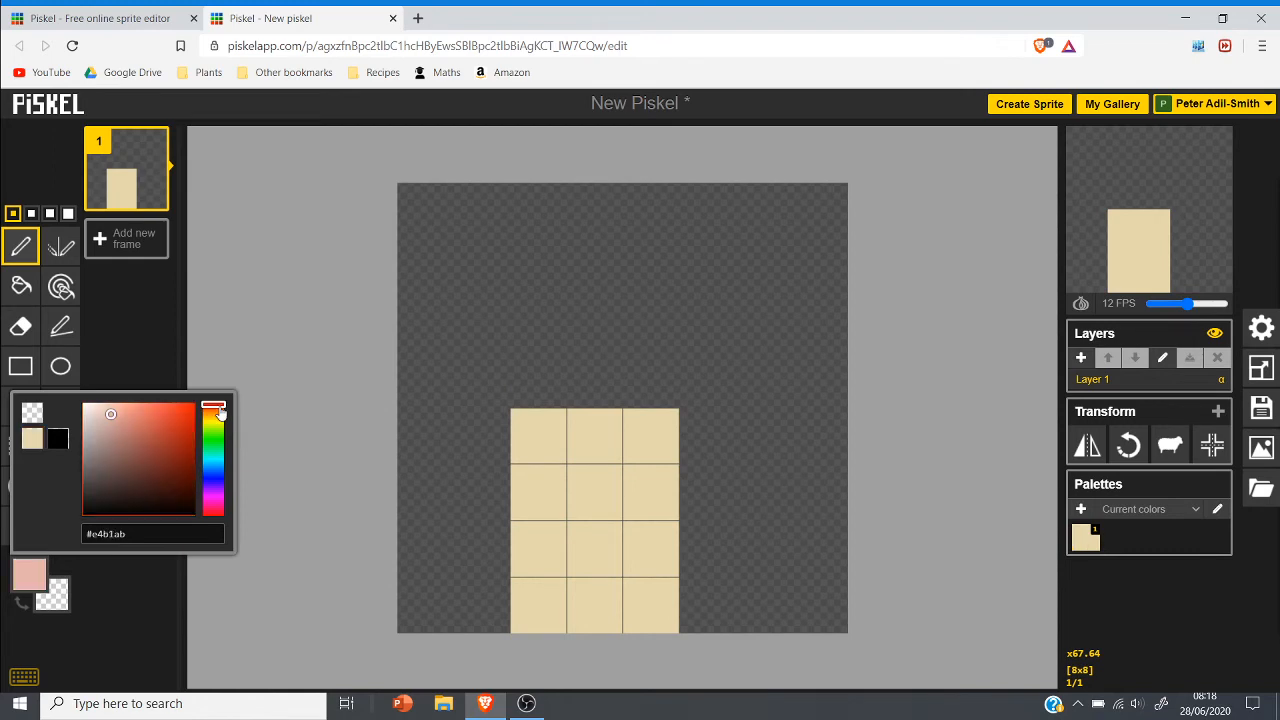
left_click(588, 396)
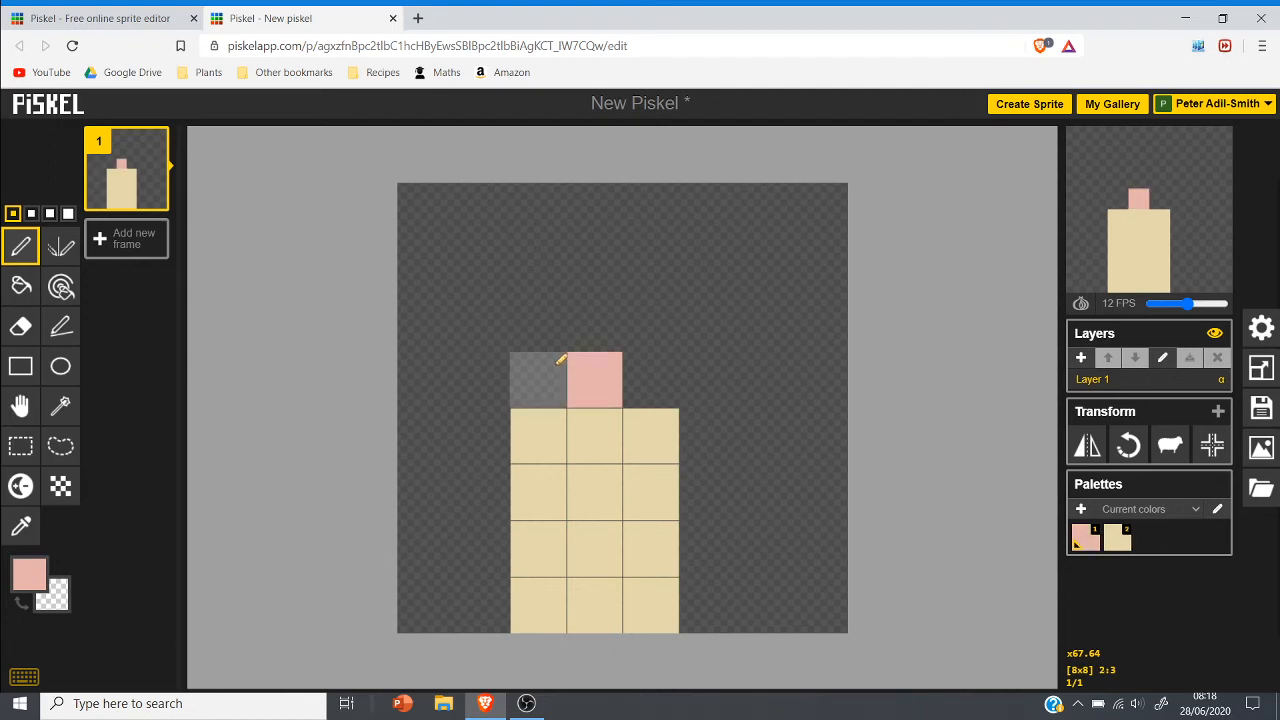
Step: Recolour the pixel above the middle of the beige block with red #fa3427
left_click(30, 575)
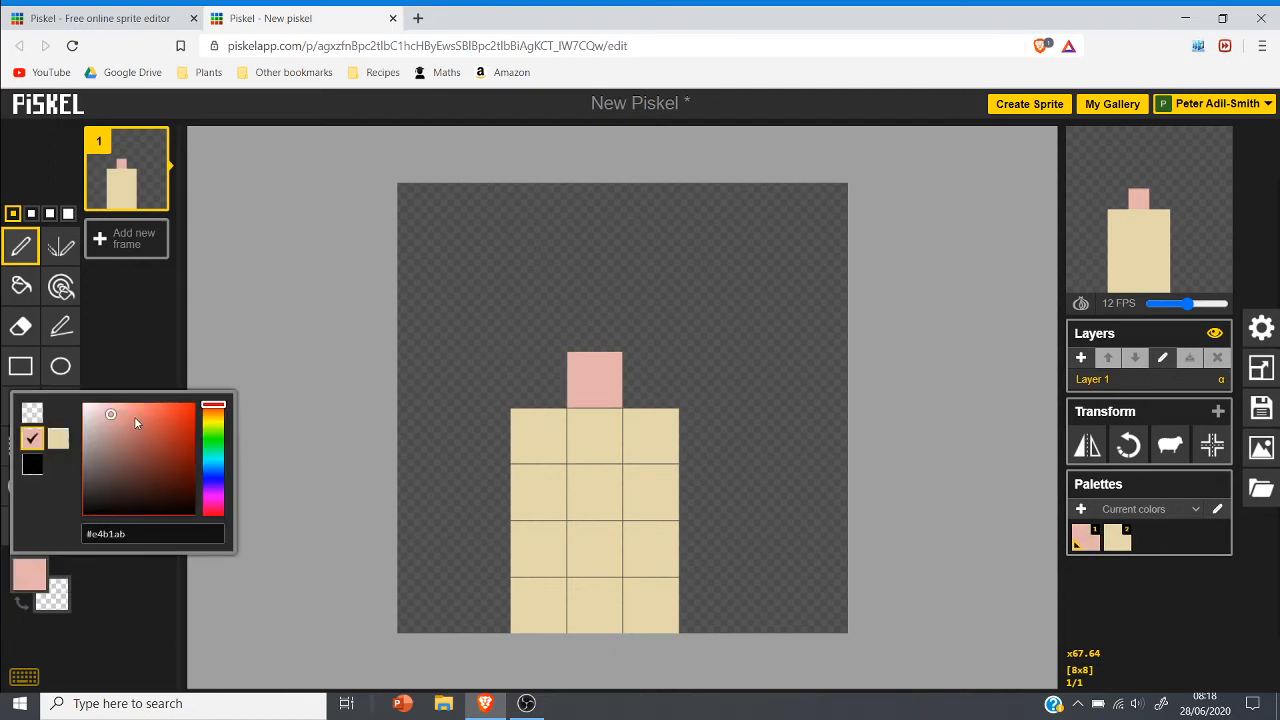
left_click(175, 419)
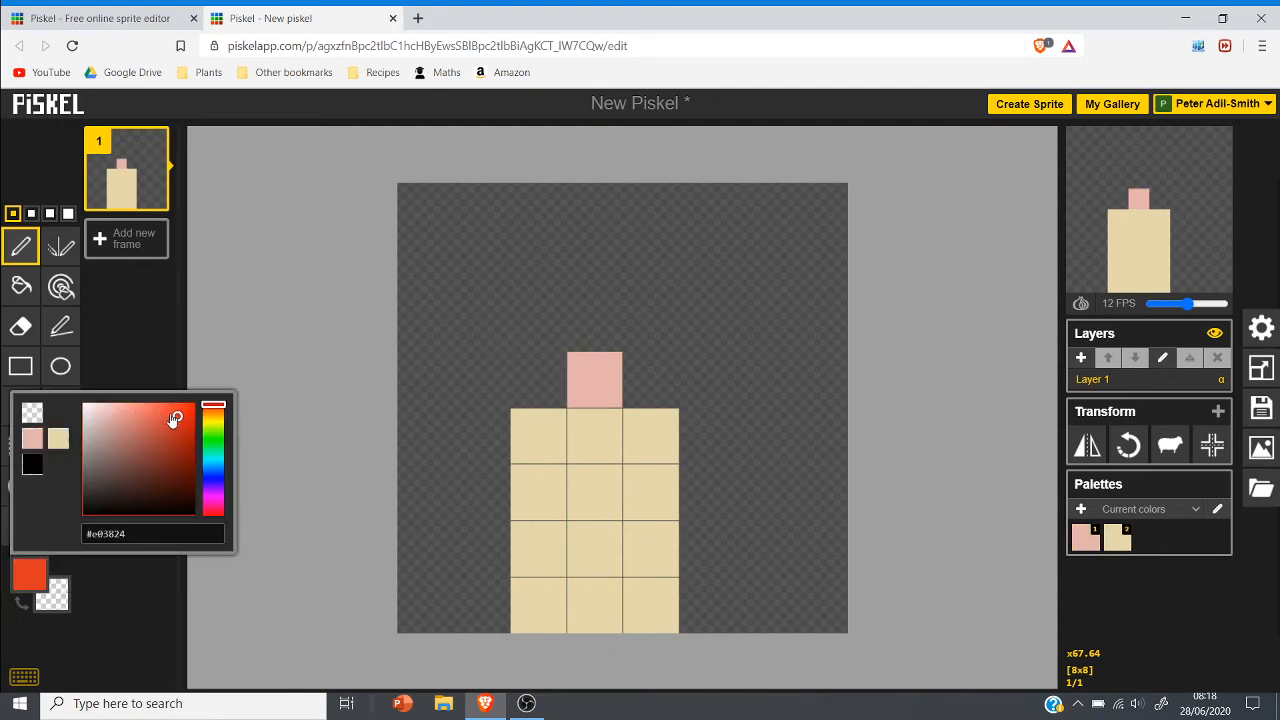
left_click(178, 405)
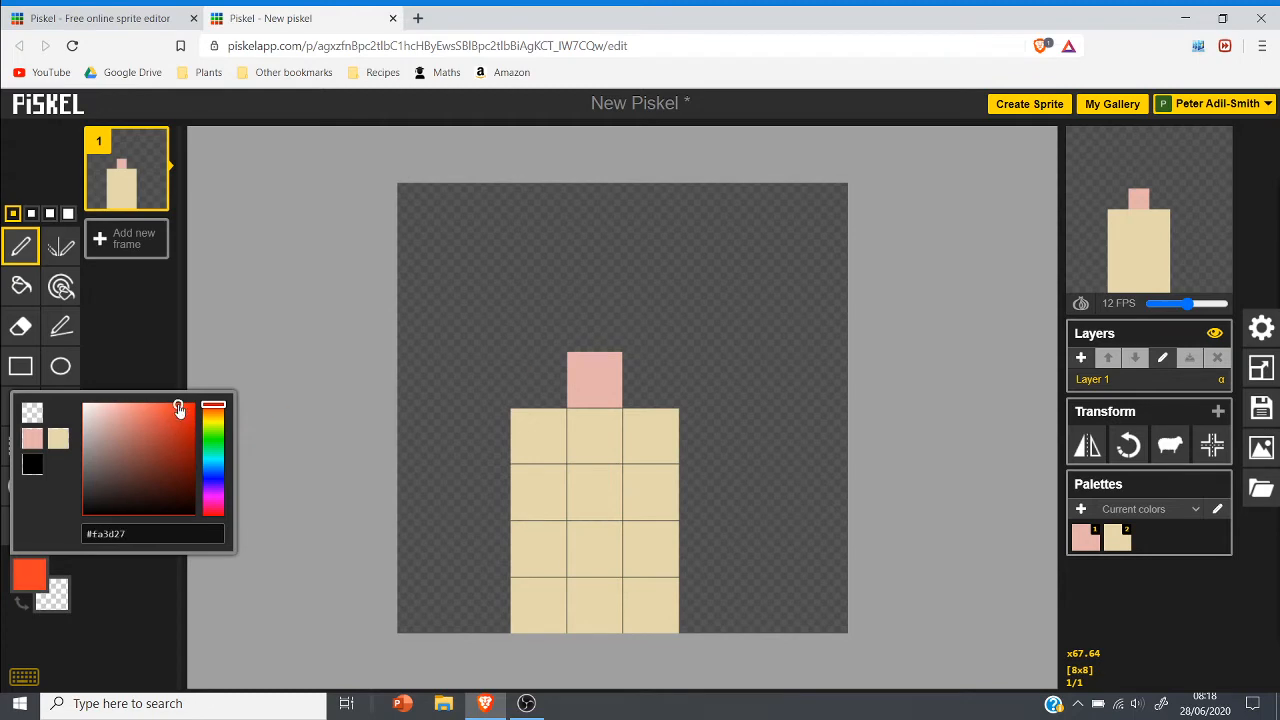
left_click(220, 413)
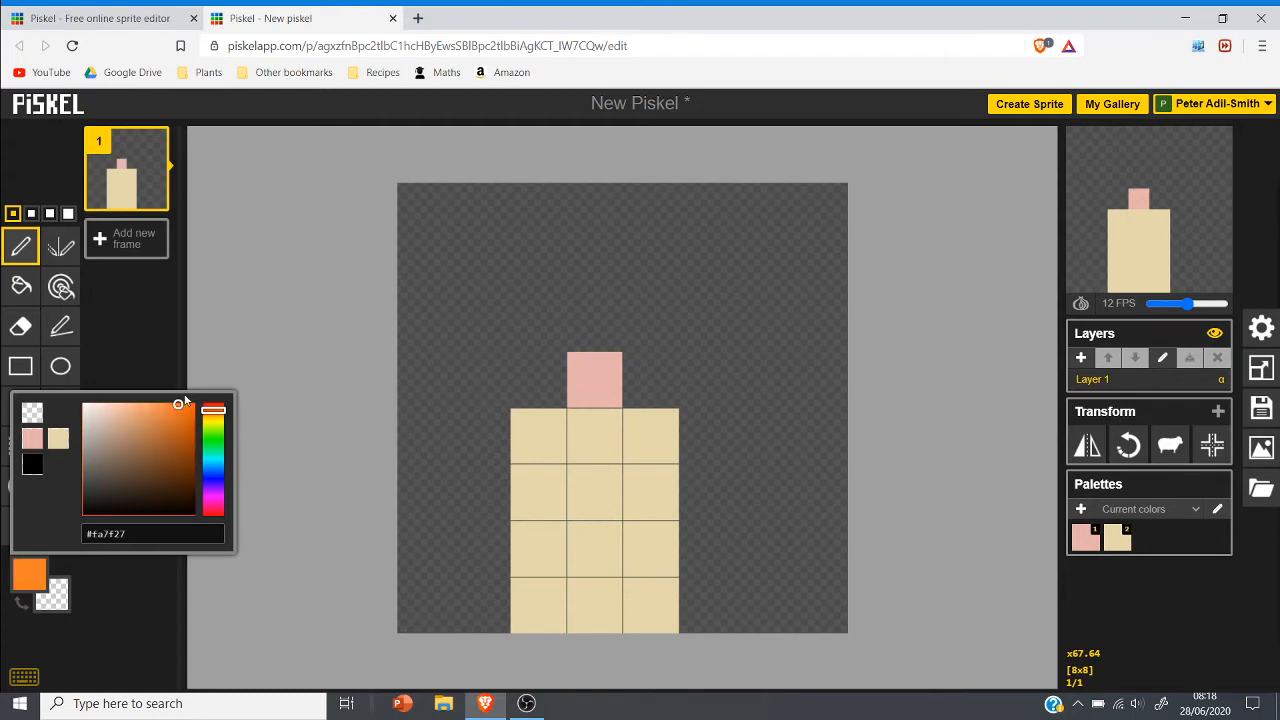
left_click_drag(220, 413, 216, 404)
left_click(615, 377)
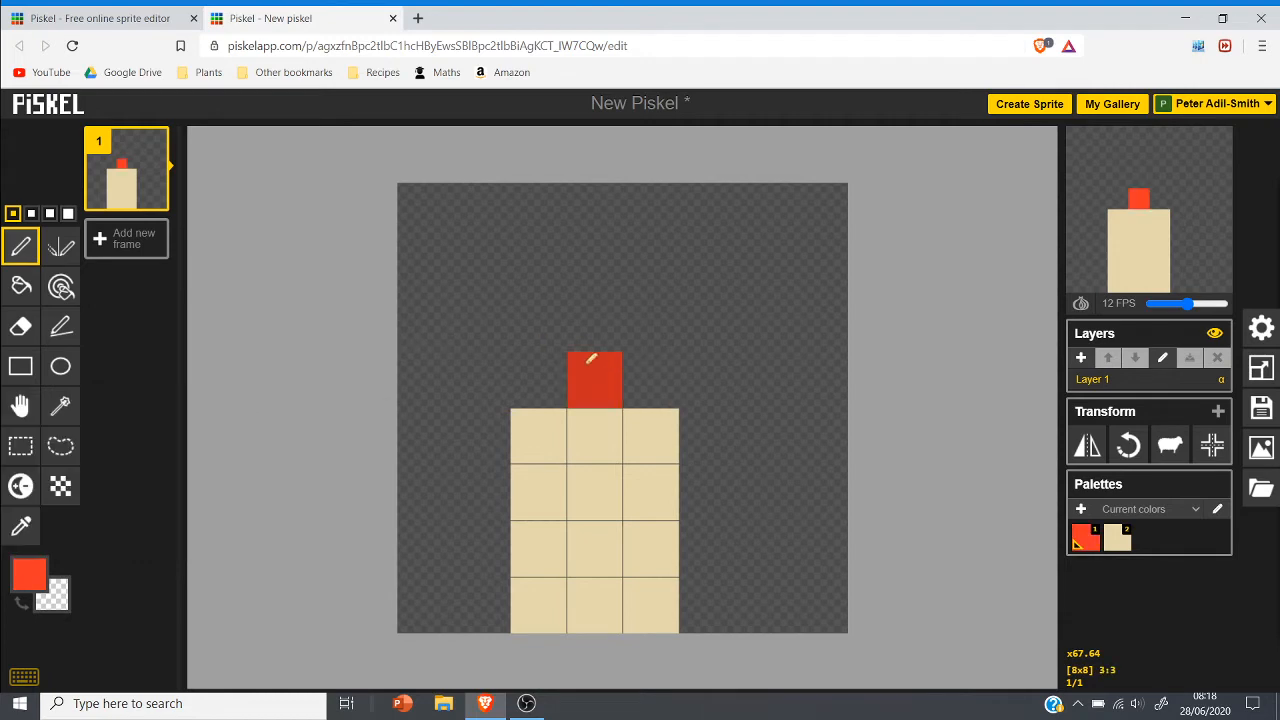
Step: Paint the remaining red pixels to complete a 3 x 3 pixel square on top of the beige block
left_click(556, 336)
left_click(556, 288)
left_click(588, 262)
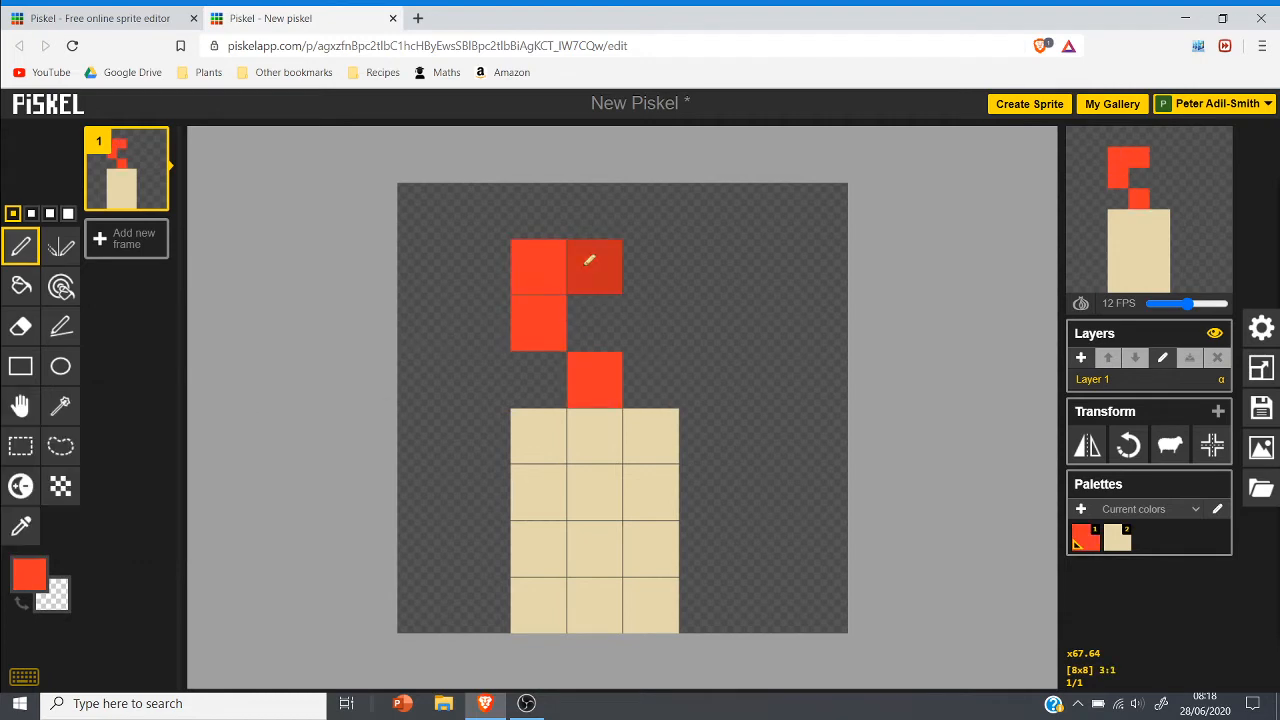
left_click(648, 268)
left_click(648, 320)
left_click(648, 376)
left_click(561, 363)
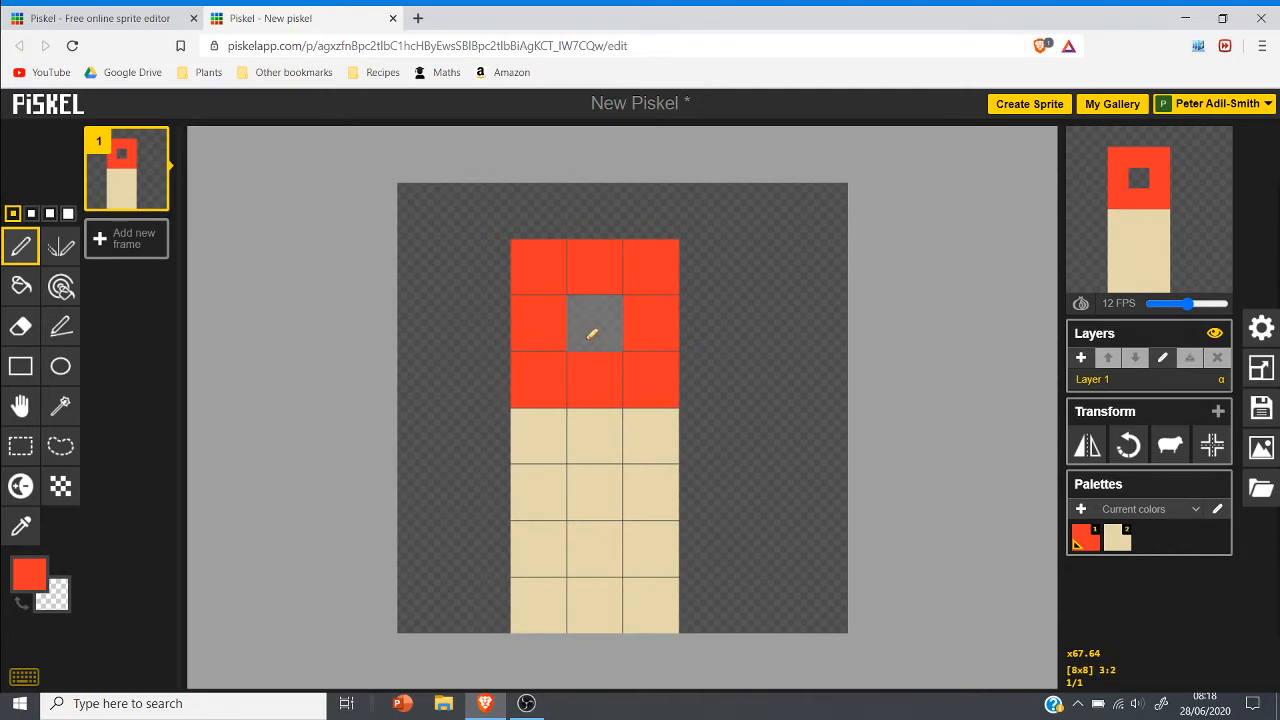
left_click(589, 333)
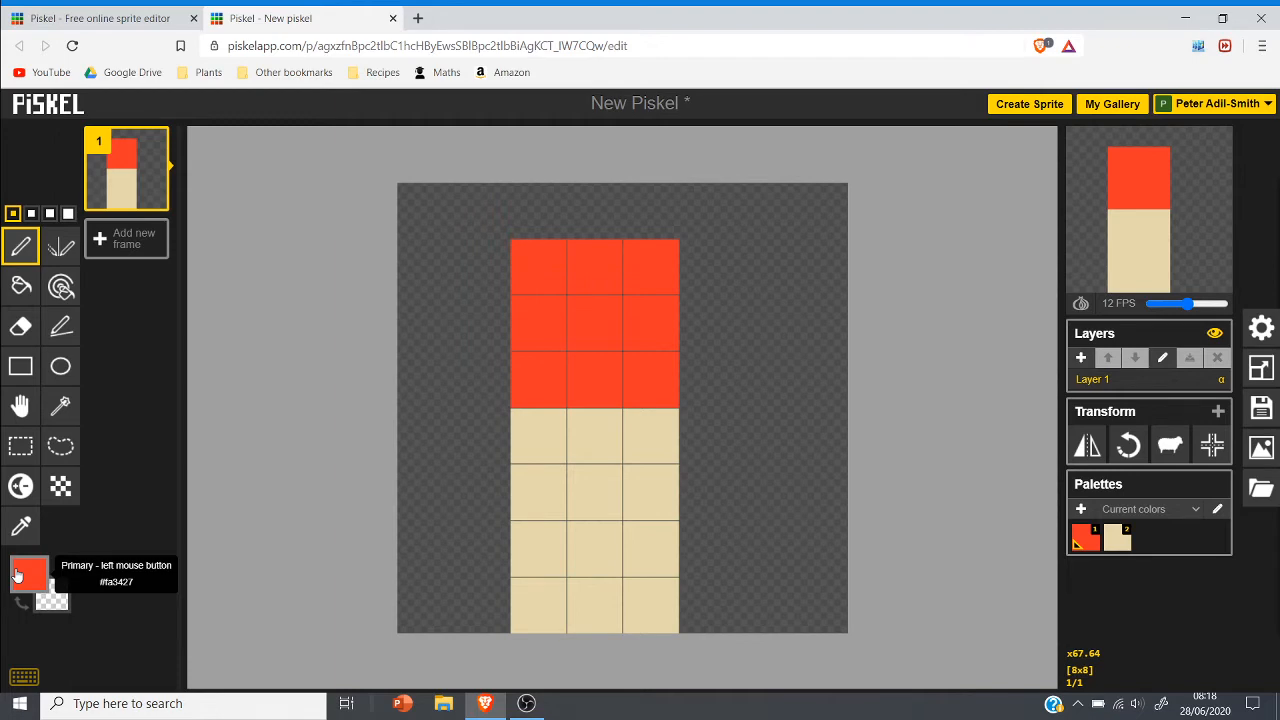
Step: Add a second frame and paint the beige block three pixels wide and four high in the same place as in frame 1
left_click(131, 245)
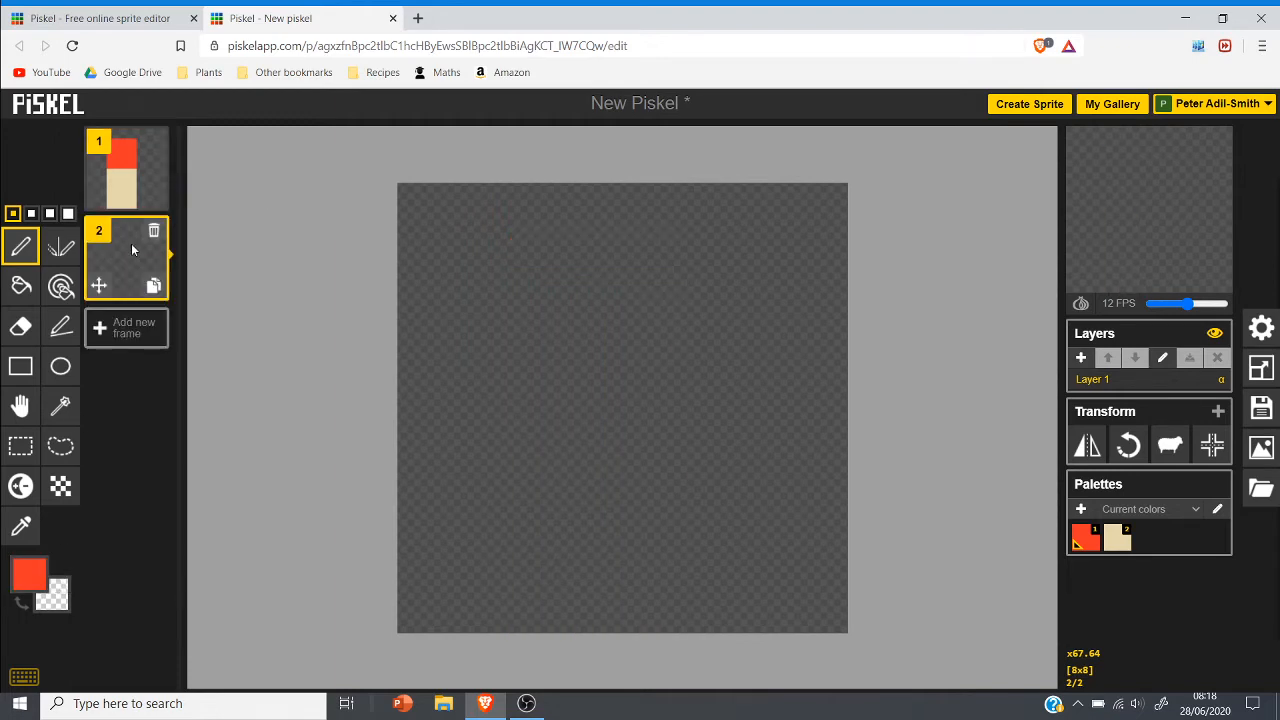
left_click(29, 573)
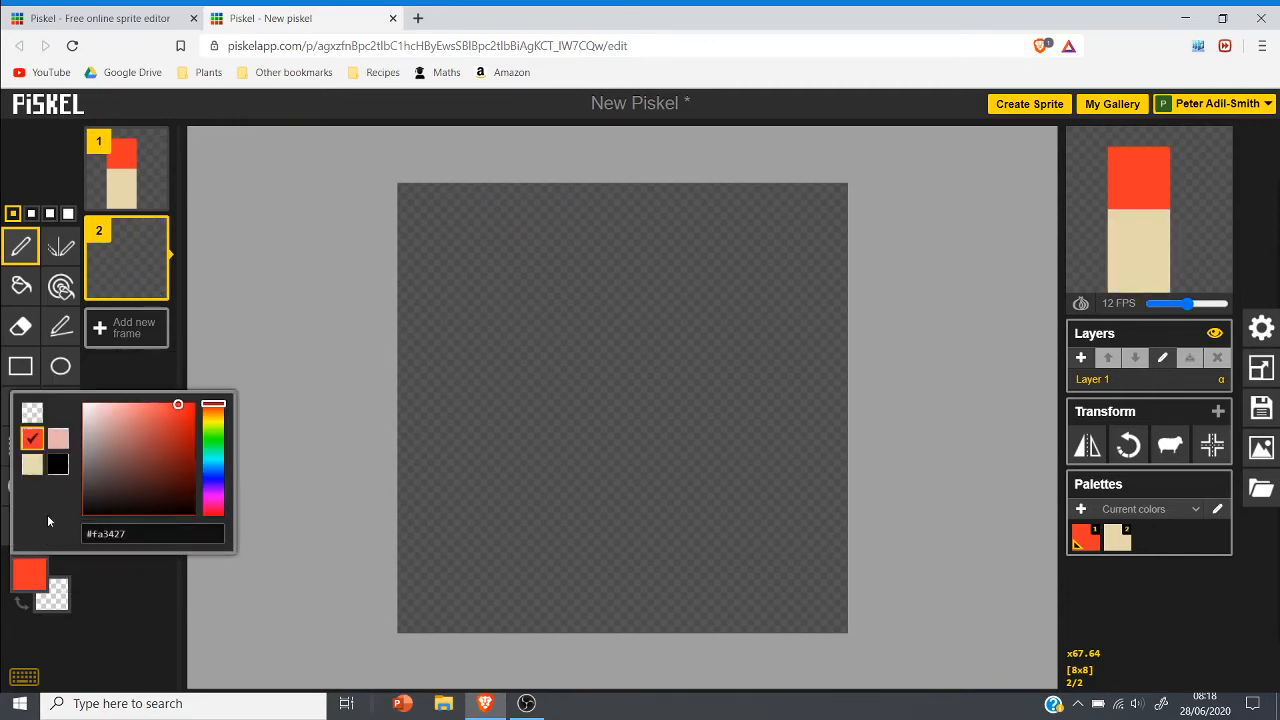
left_click(34, 463)
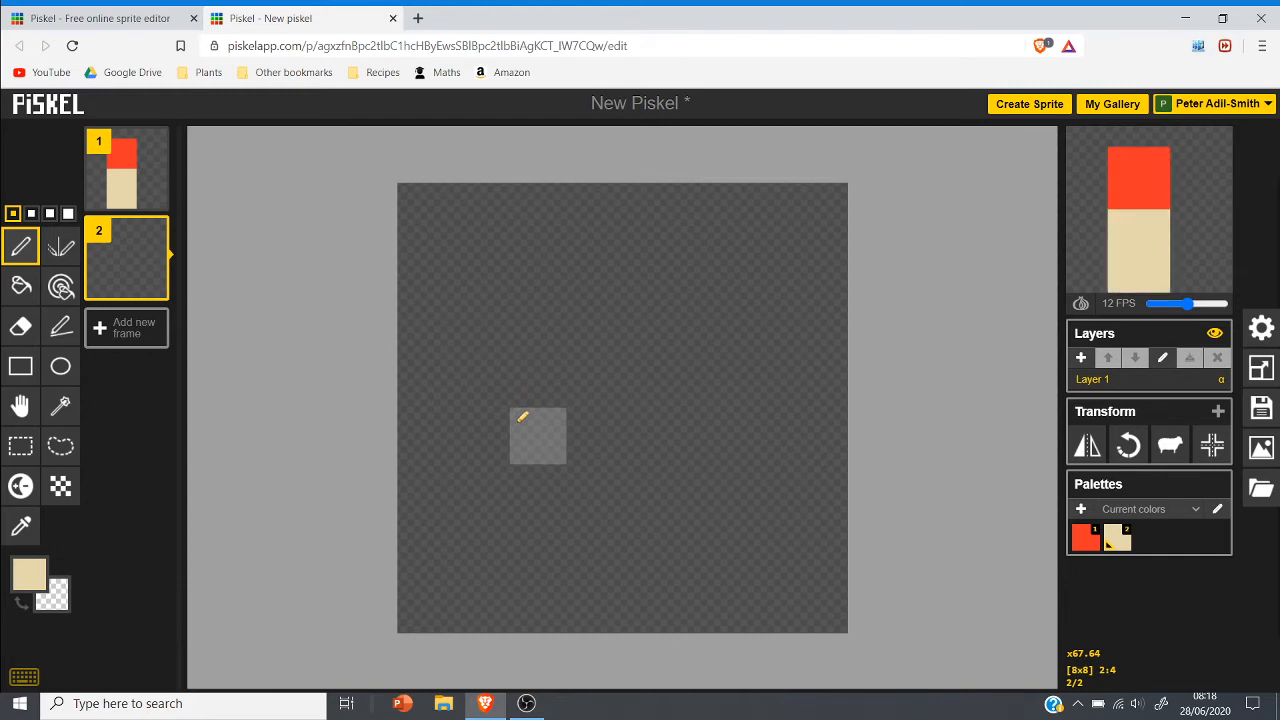
left_click_drag(521, 416, 523, 610)
left_click_drag(580, 460, 588, 592)
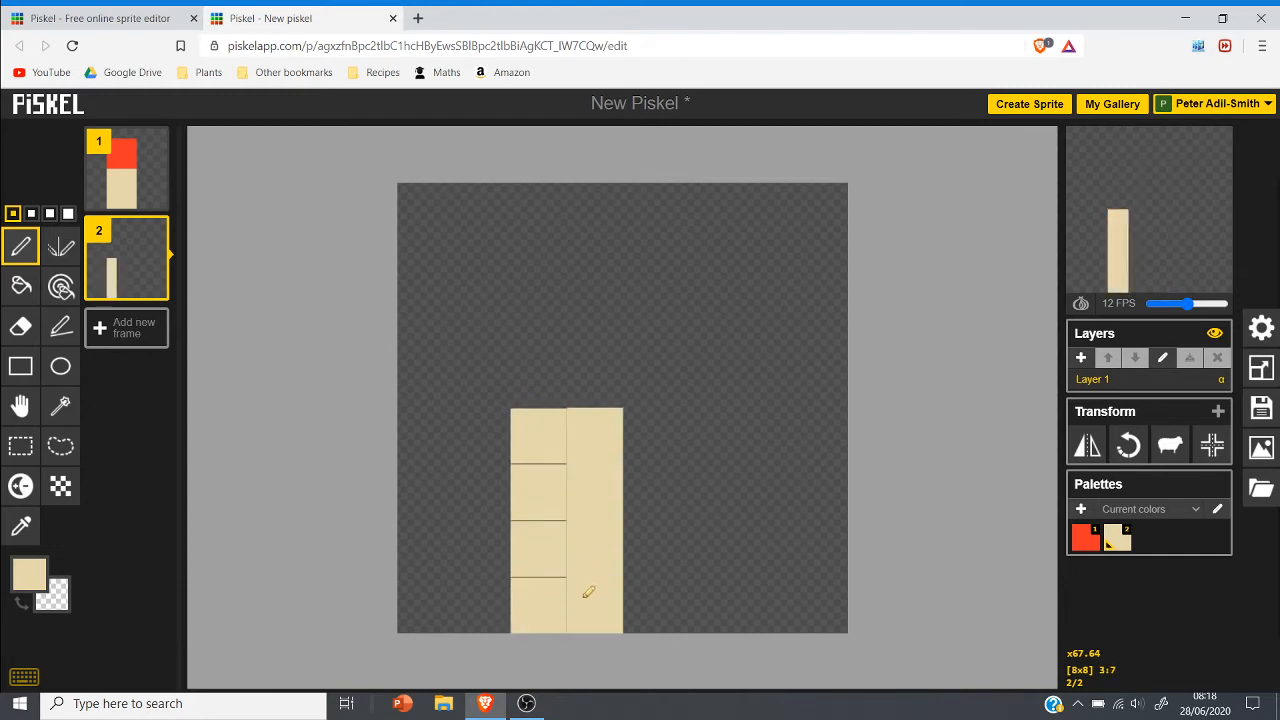
left_click_drag(646, 430, 646, 608)
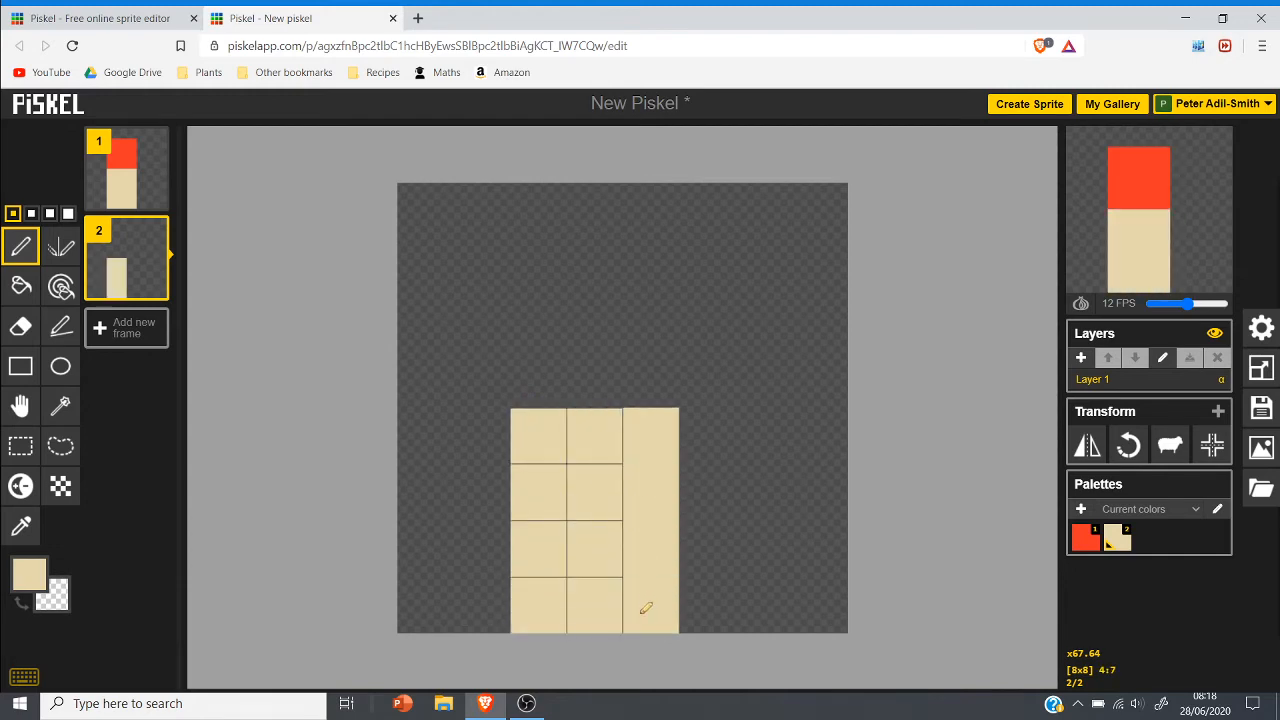
Step: Paint the red 3 x 3 pixel square on top of the beige block in frame 2
left_click(29, 574)
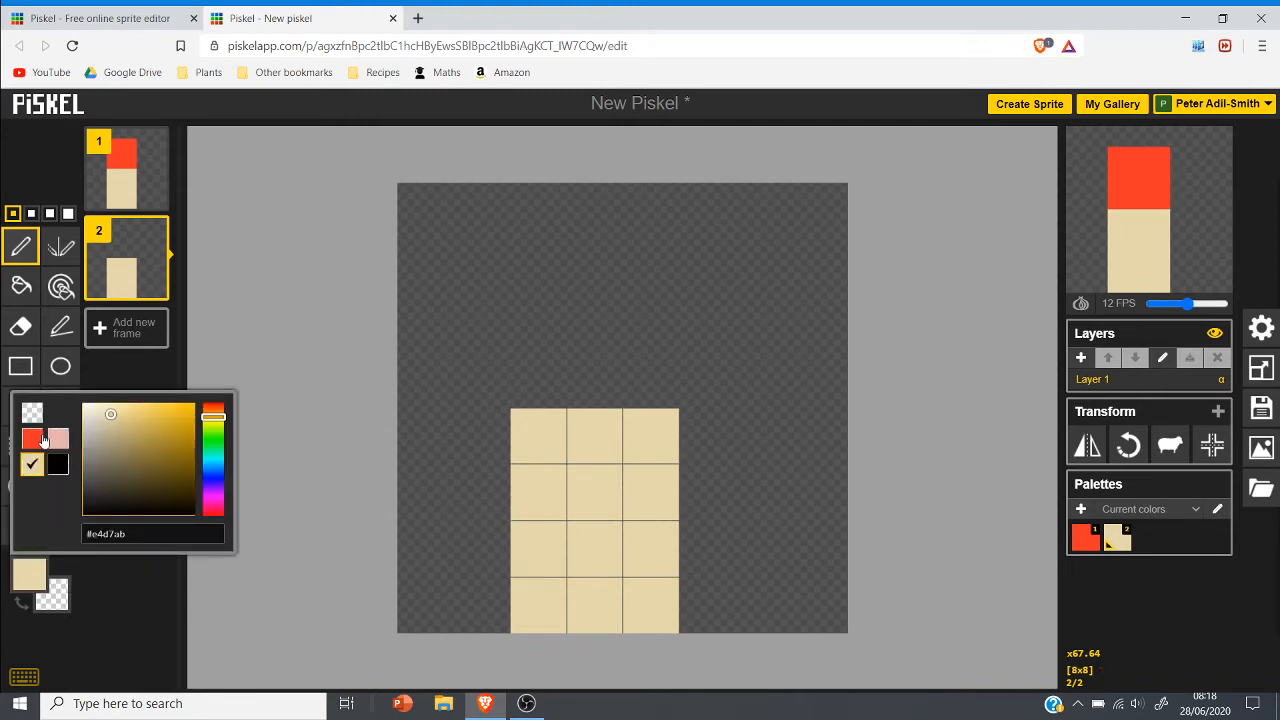
left_click(43, 440)
mouse_move(545, 281)
left_mouse_down()
mouse_move(650, 287)
mouse_move(664, 380)
mouse_move(608, 388)
mouse_move(587, 371)
mouse_move(594, 336)
left_mouse_up()
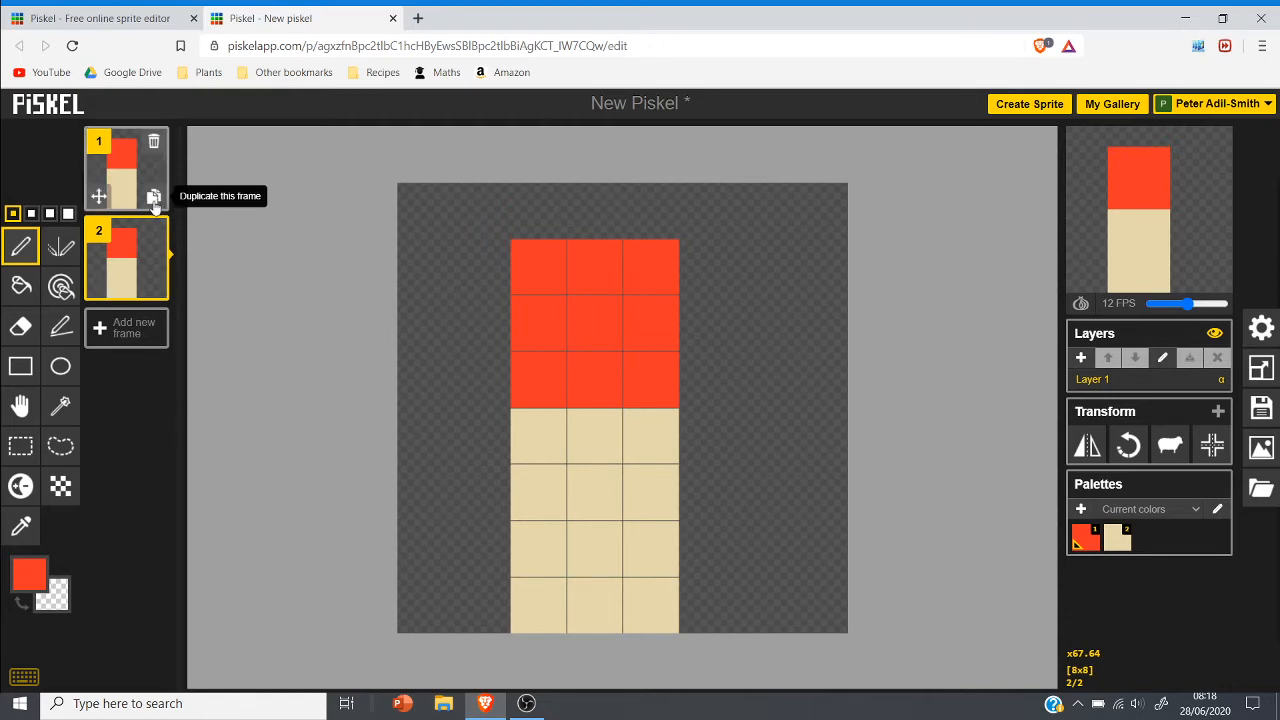
Step: Duplicate frame 1 and delete the resulting copy
left_click(154, 198)
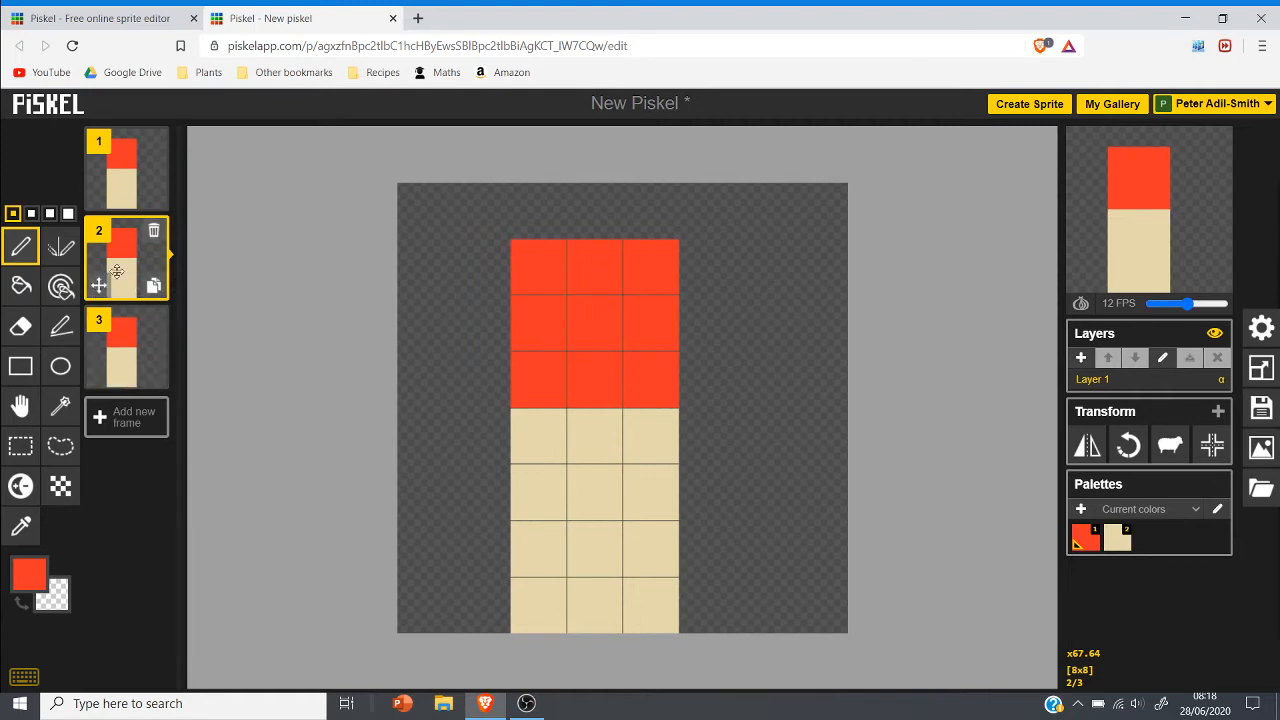
left_click(155, 231)
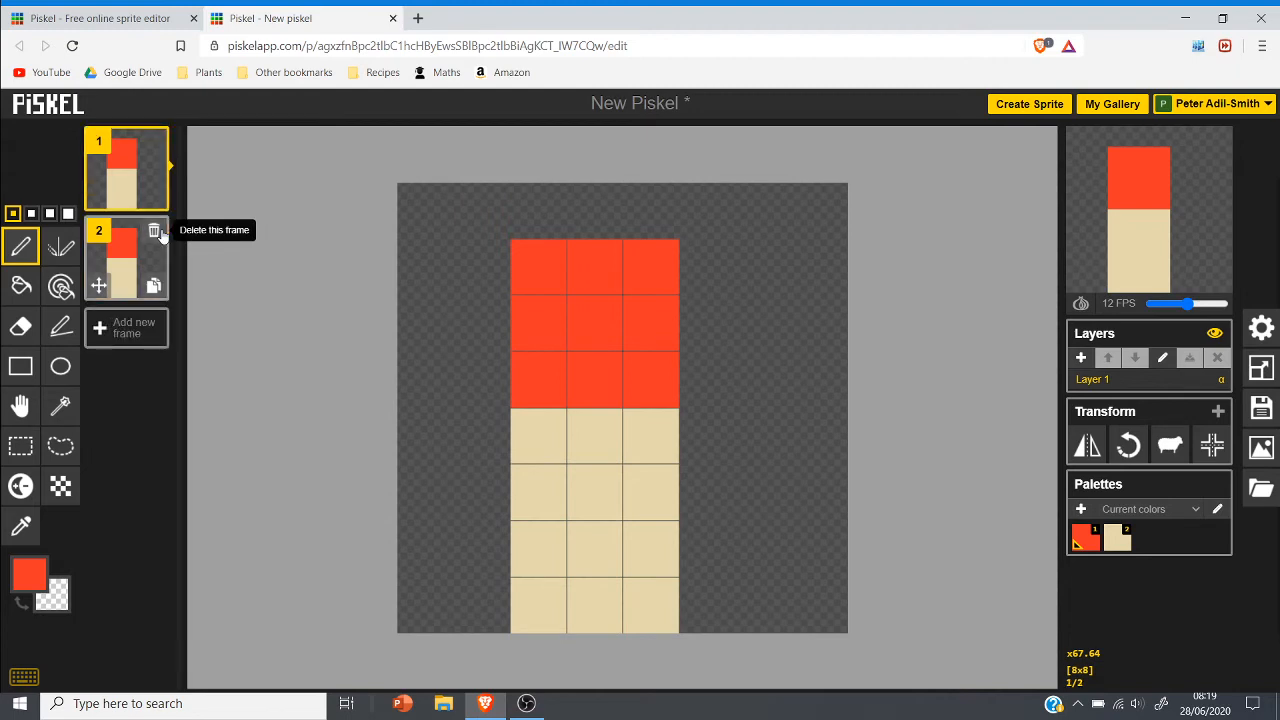
Step: Paint the centre pixel of frame 2's red square orange #fa9a27 and set the preview speed to 4 FPS
left_click(29, 572)
left_click(220, 415)
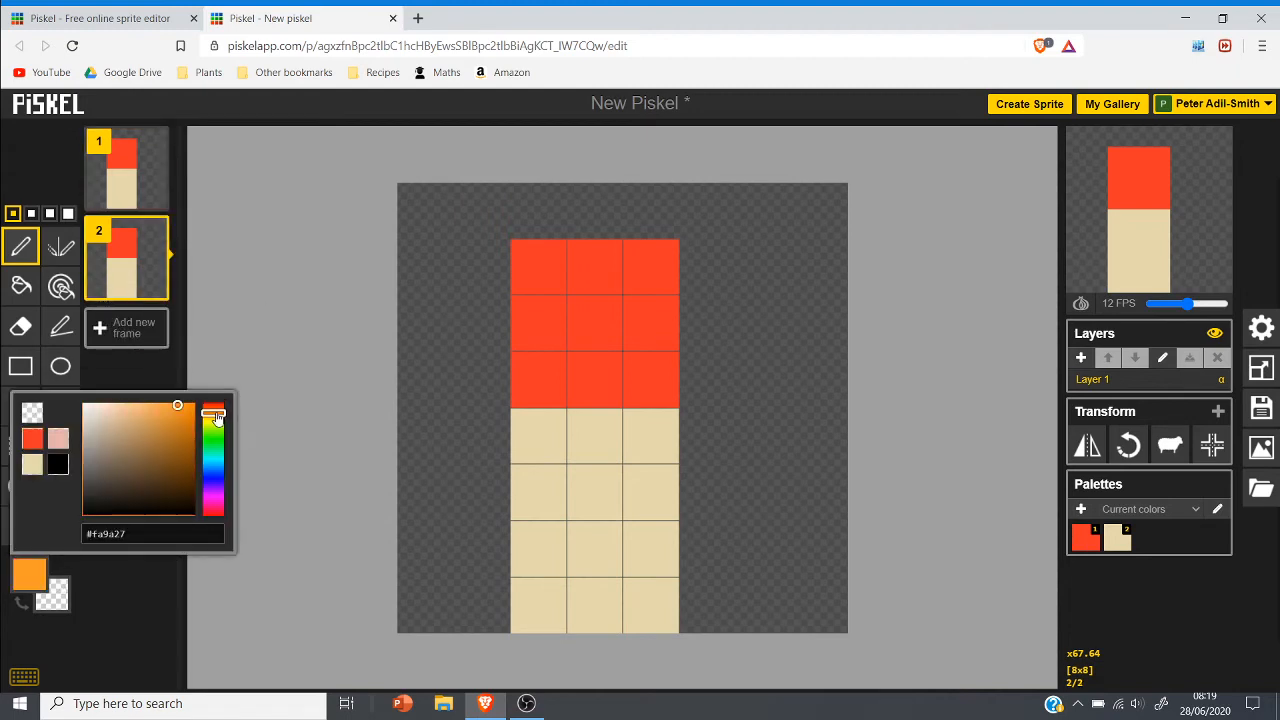
left_click(594, 323)
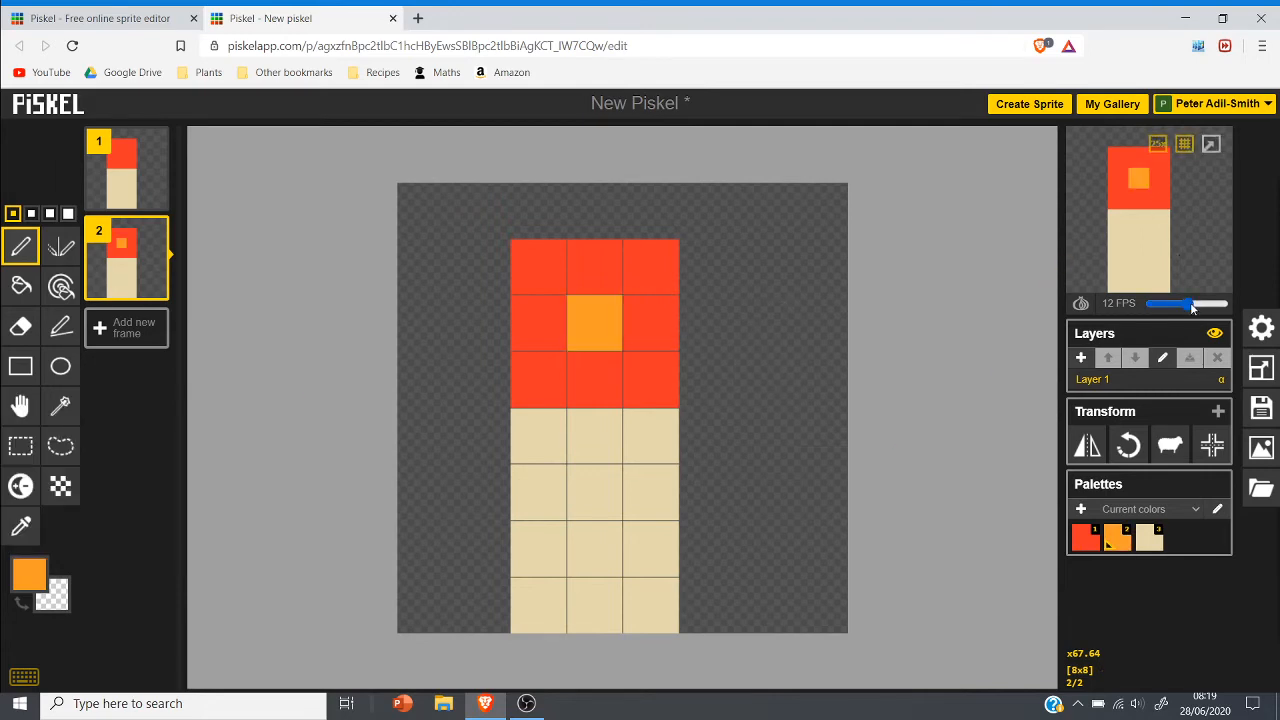
left_click_drag(1187, 304, 1173, 312)
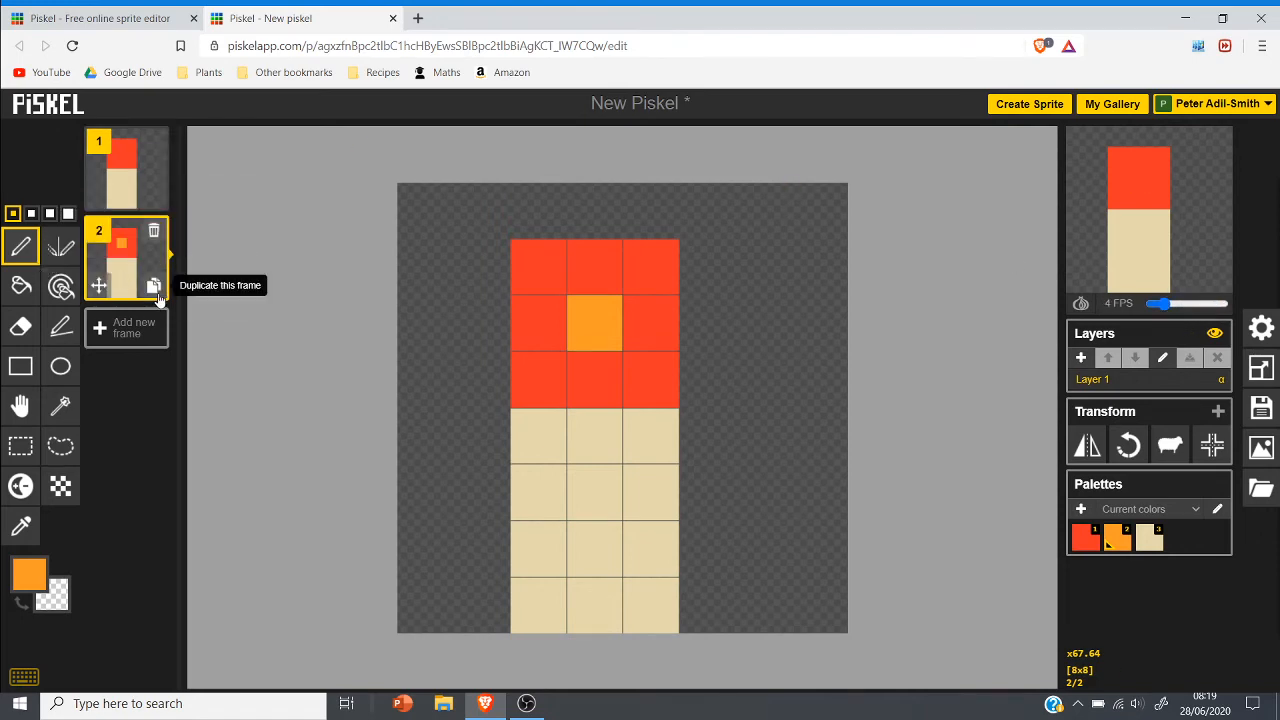
Step: Paint a three-pixel-wide orange cross over the red square in a duplicate of frame 2, with the preview speed set to 13 FPS
left_click(153, 285)
left_click(538, 323)
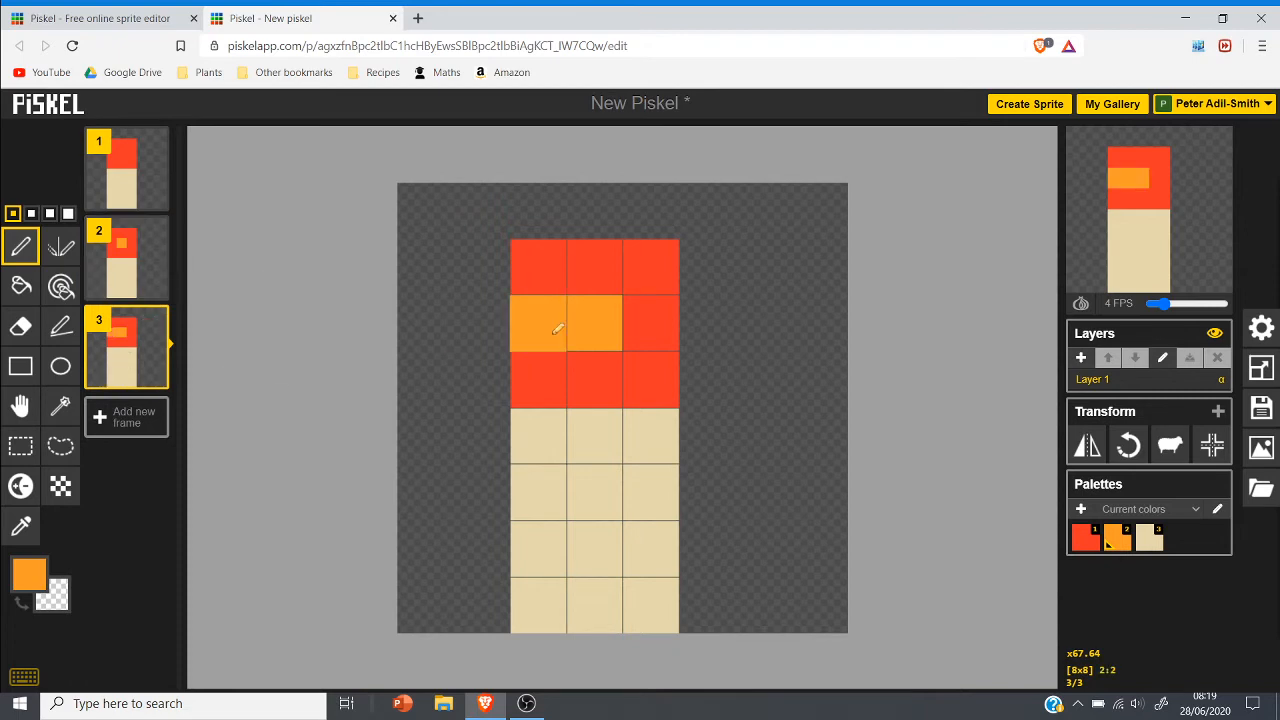
left_click(668, 327)
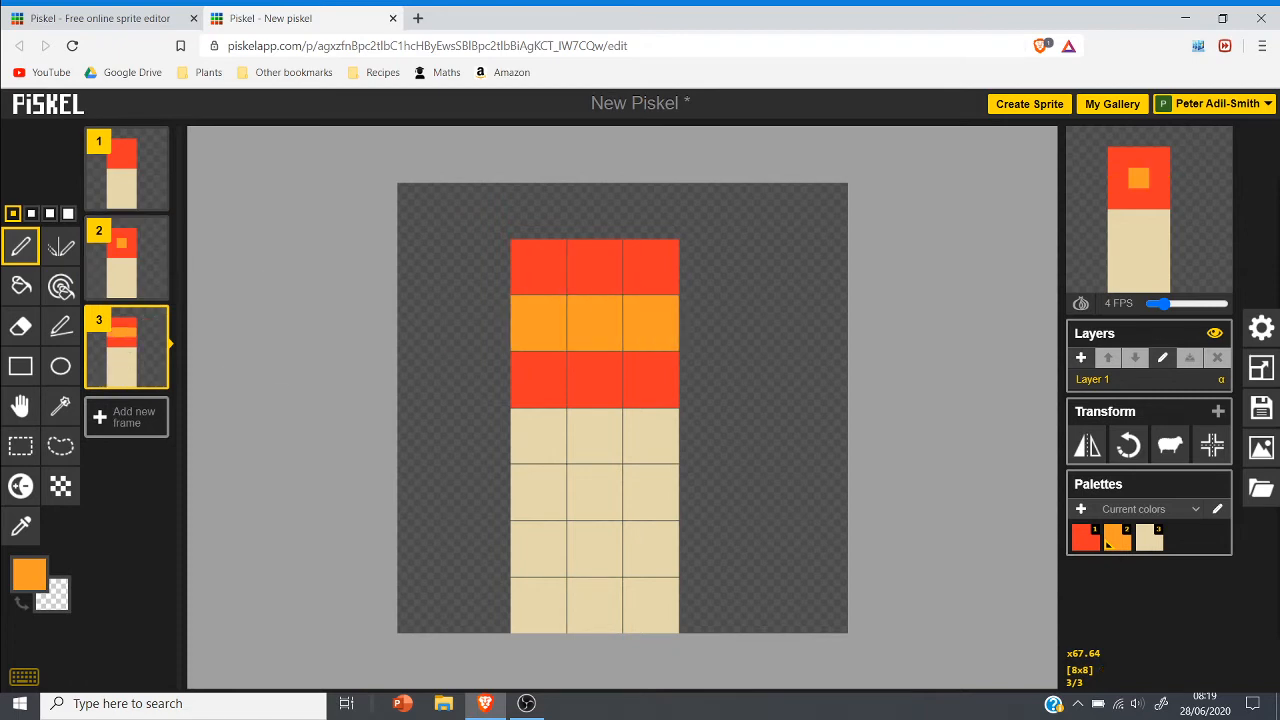
left_click_drag(1160, 304, 1190, 304)
left_click(595, 267)
left_click(595, 378)
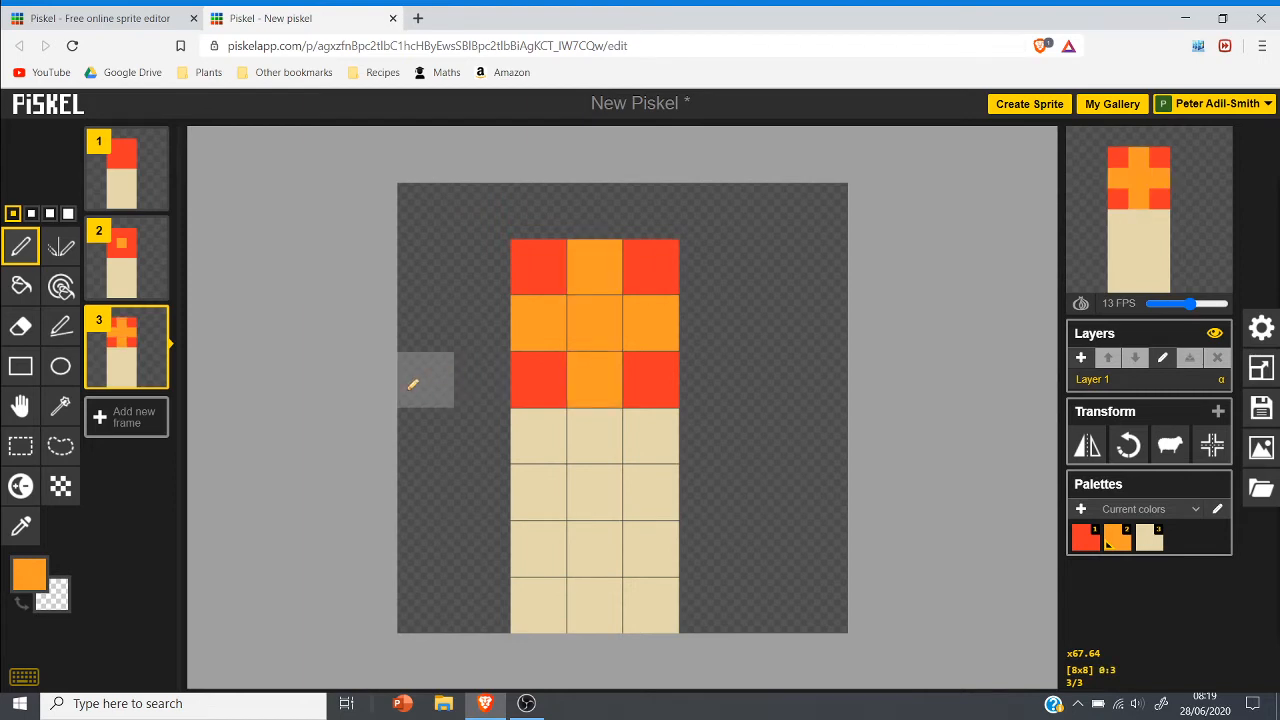
Step: Duplicate frame 3 and paint the centre pixel of the orange cross in the copy yellow #faf727
left_click(152, 376)
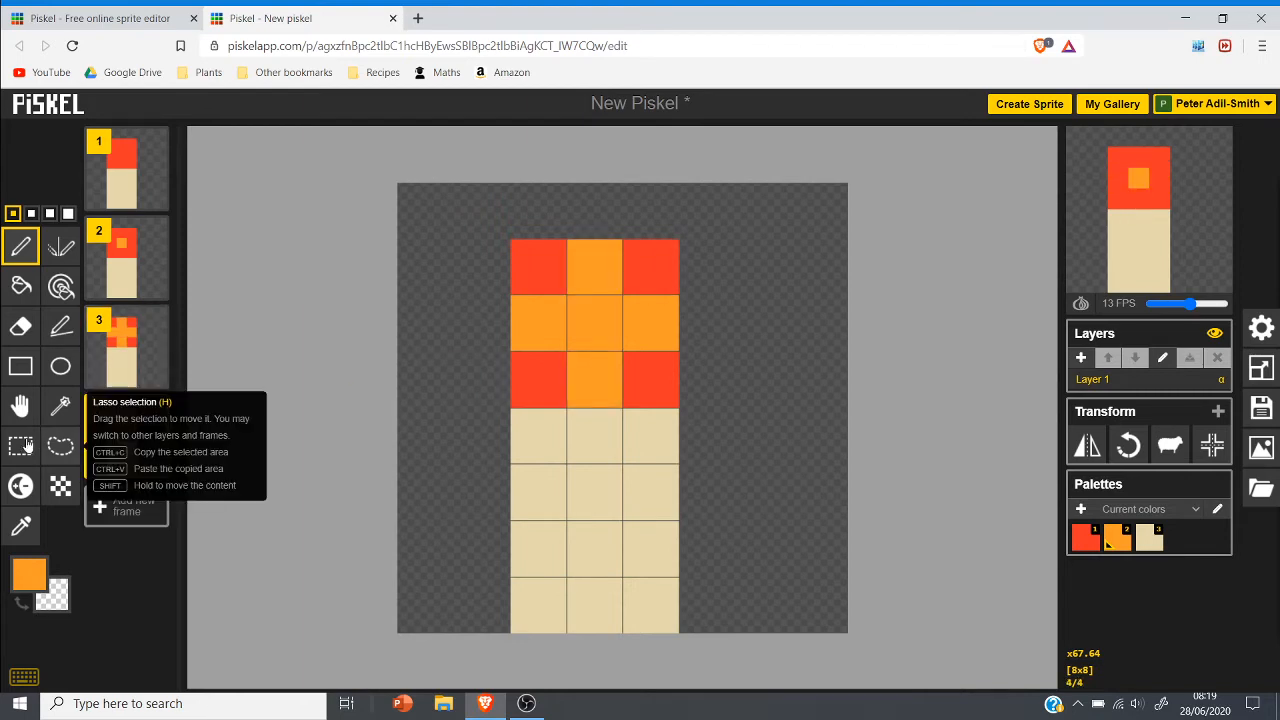
left_click(29, 572)
left_click(213, 420)
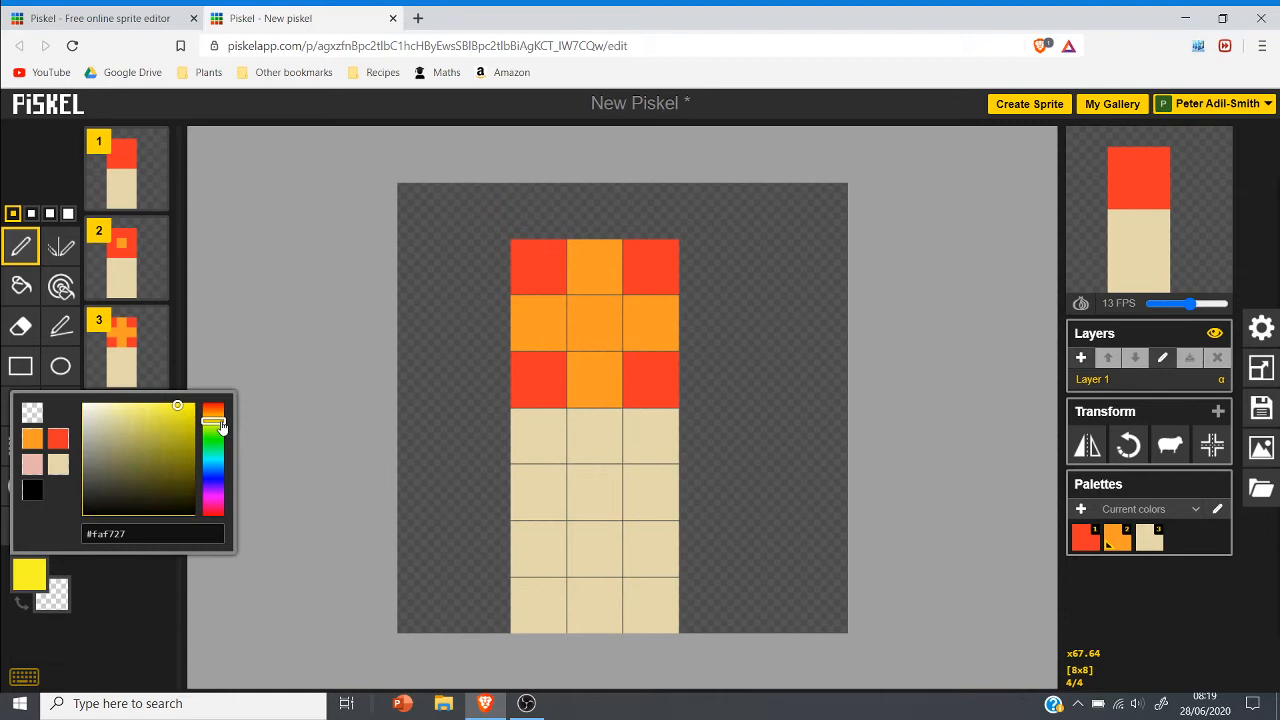
left_click(614, 338)
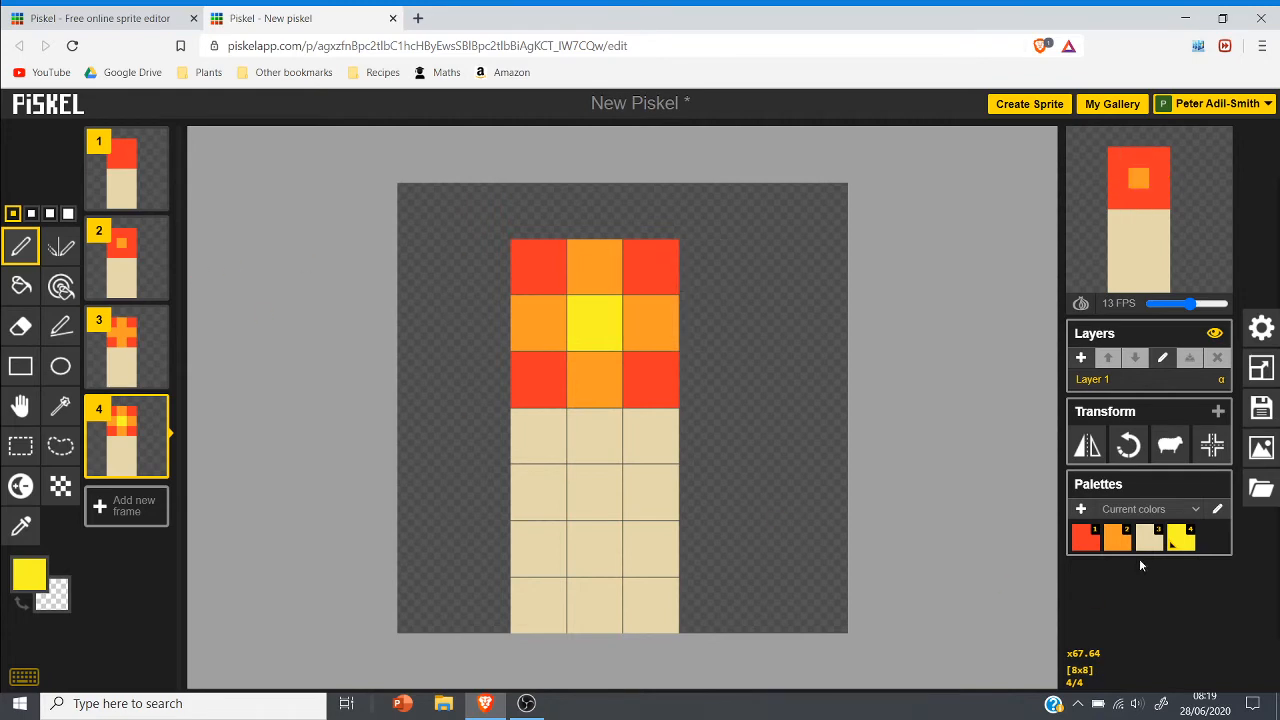
Step: Create a new sprite and resize its canvas to 16 x 16 px with the aspect ratio maintained
left_click(1012, 111)
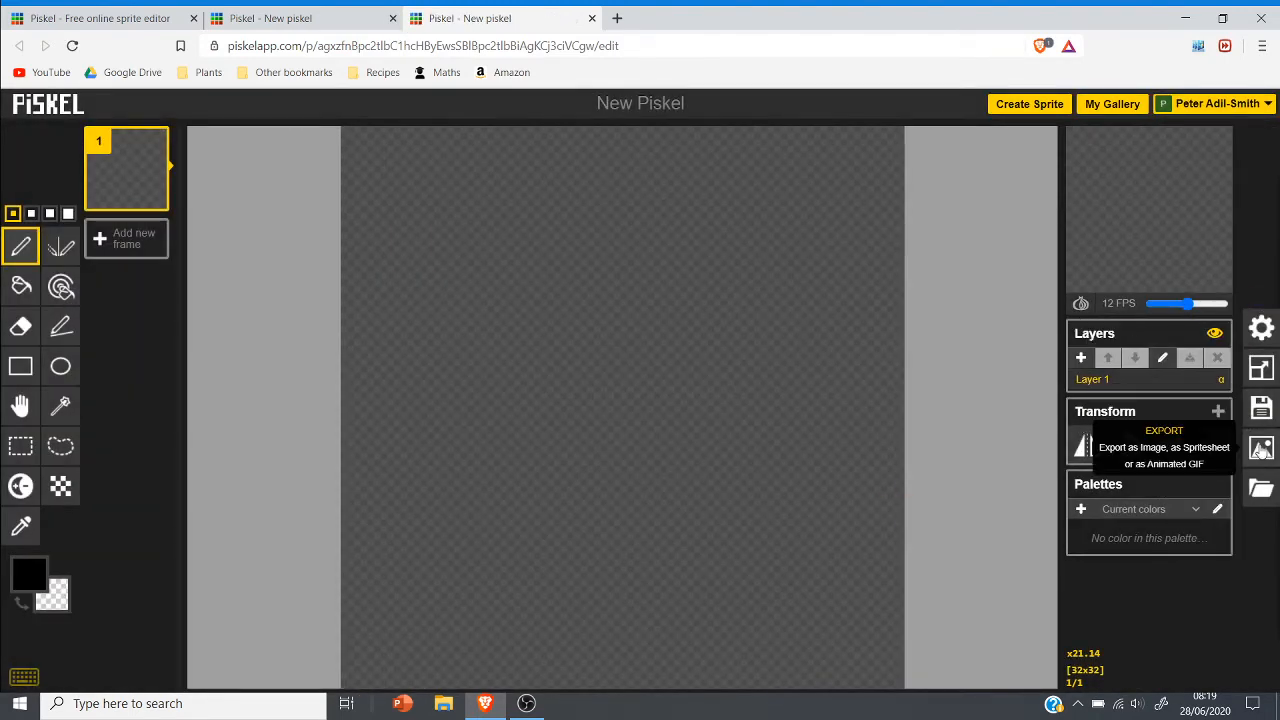
left_click(1261, 368)
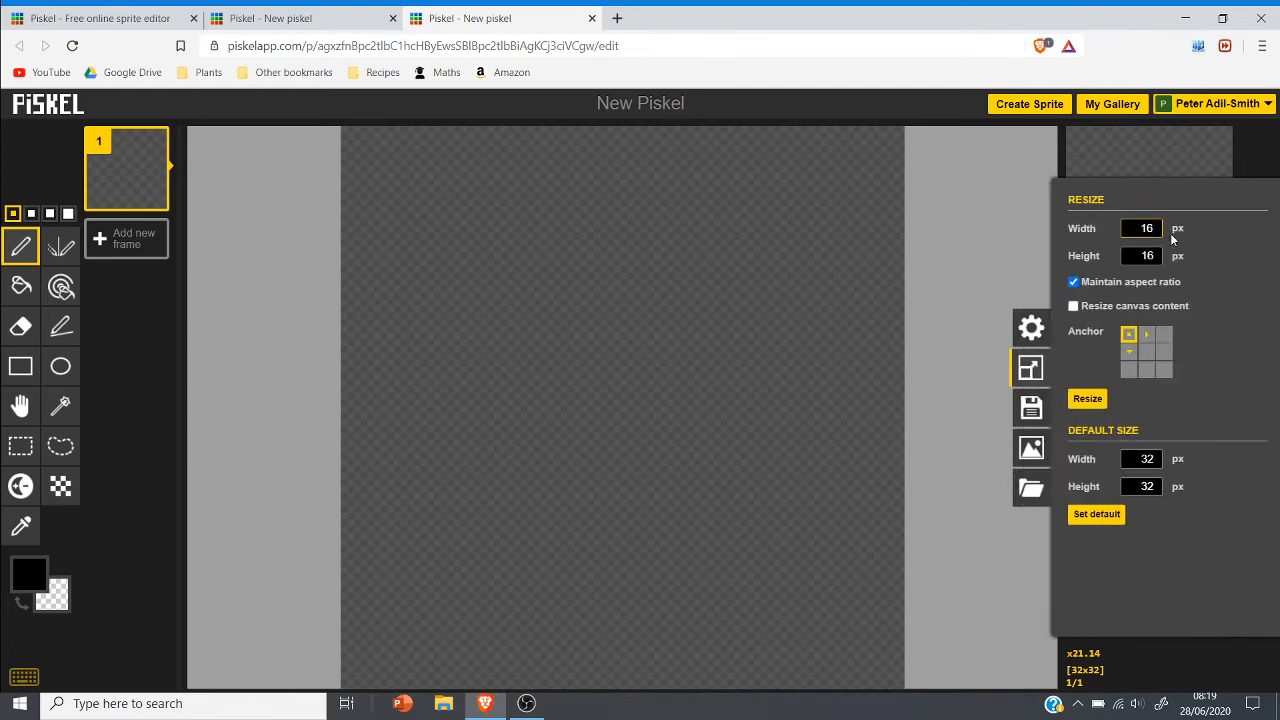
left_click(1081, 402)
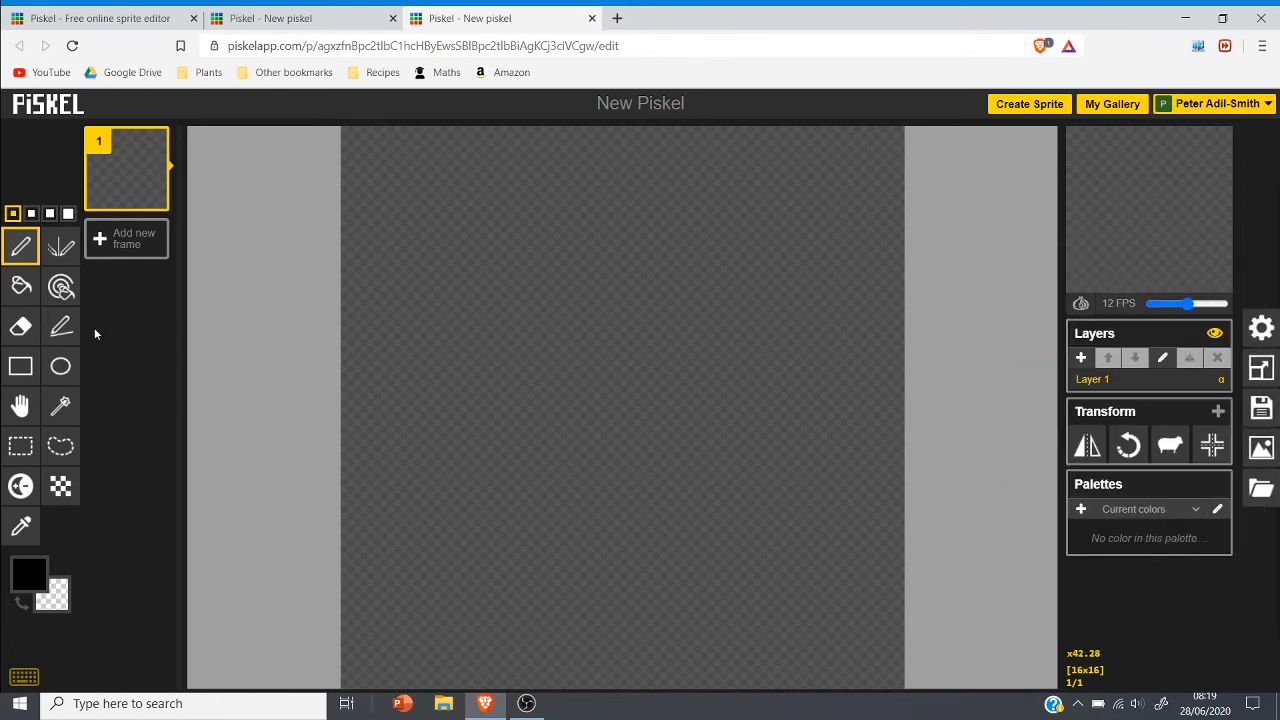
Step: Paint a beige #c8be84 block six pixels wide and eight high along the canvas's lower edge, bucket-filling the inside of its outline
left_click(28, 574)
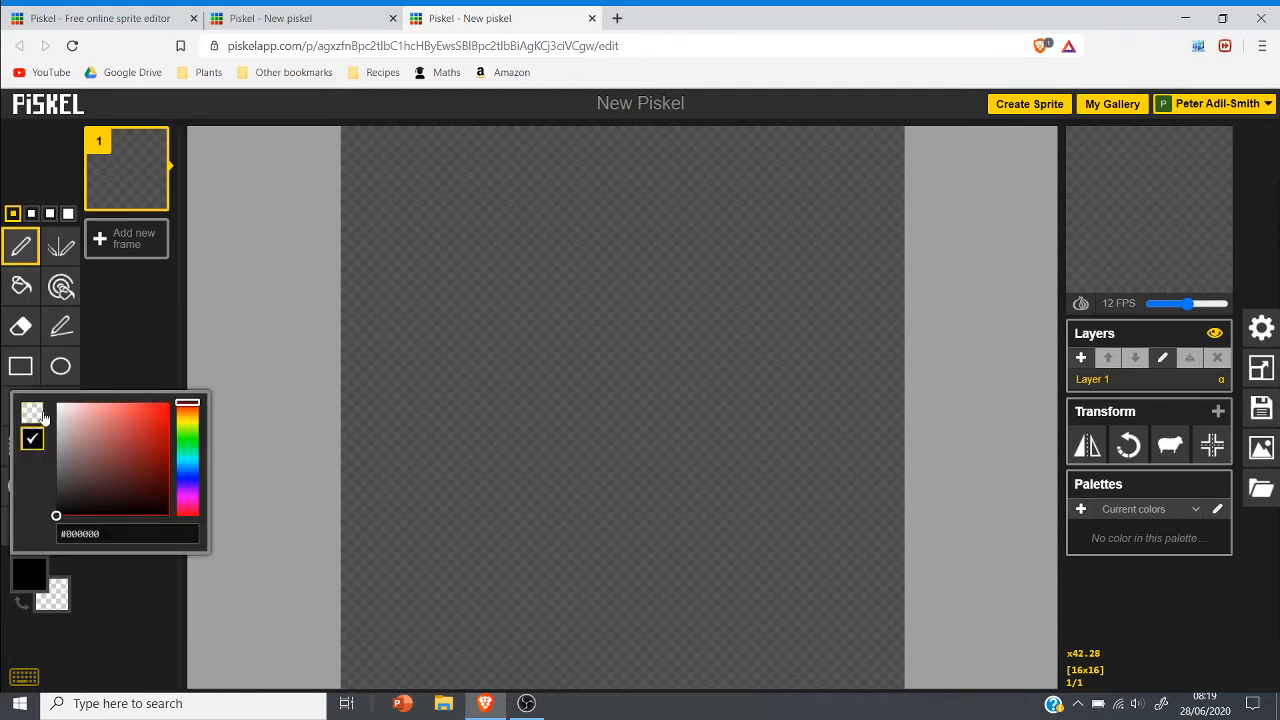
left_click(60, 456)
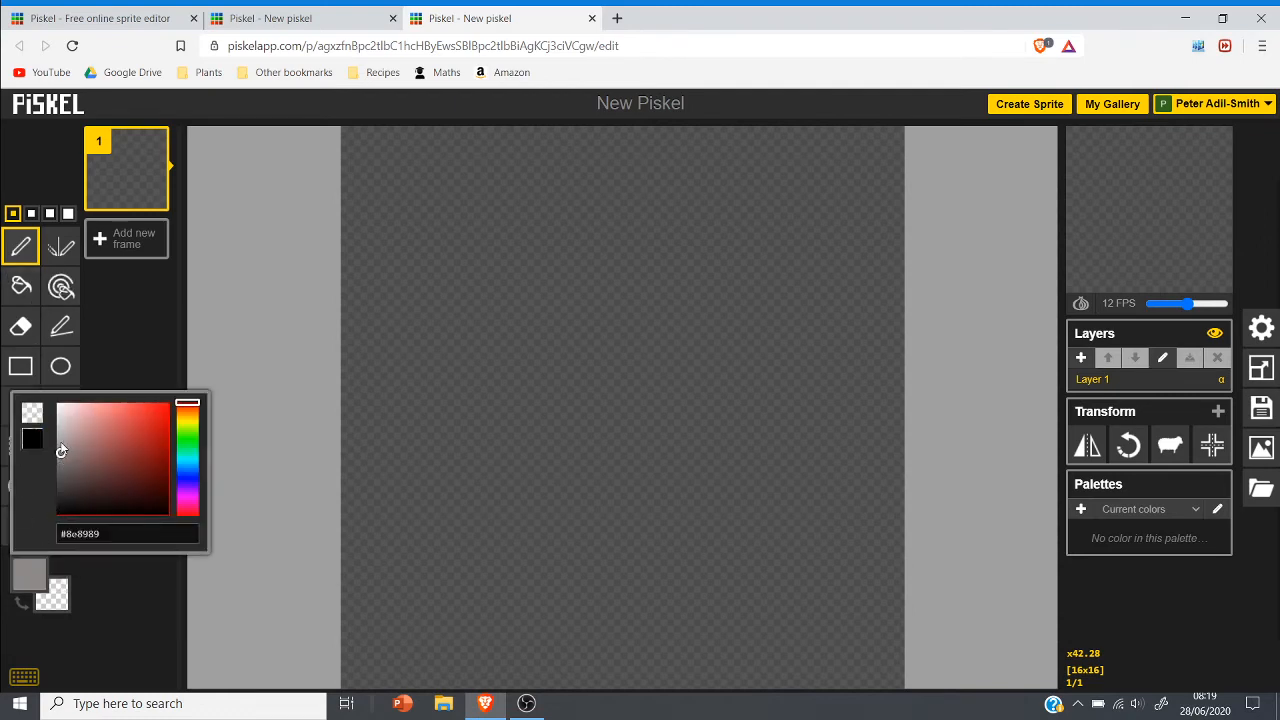
left_click(191, 425)
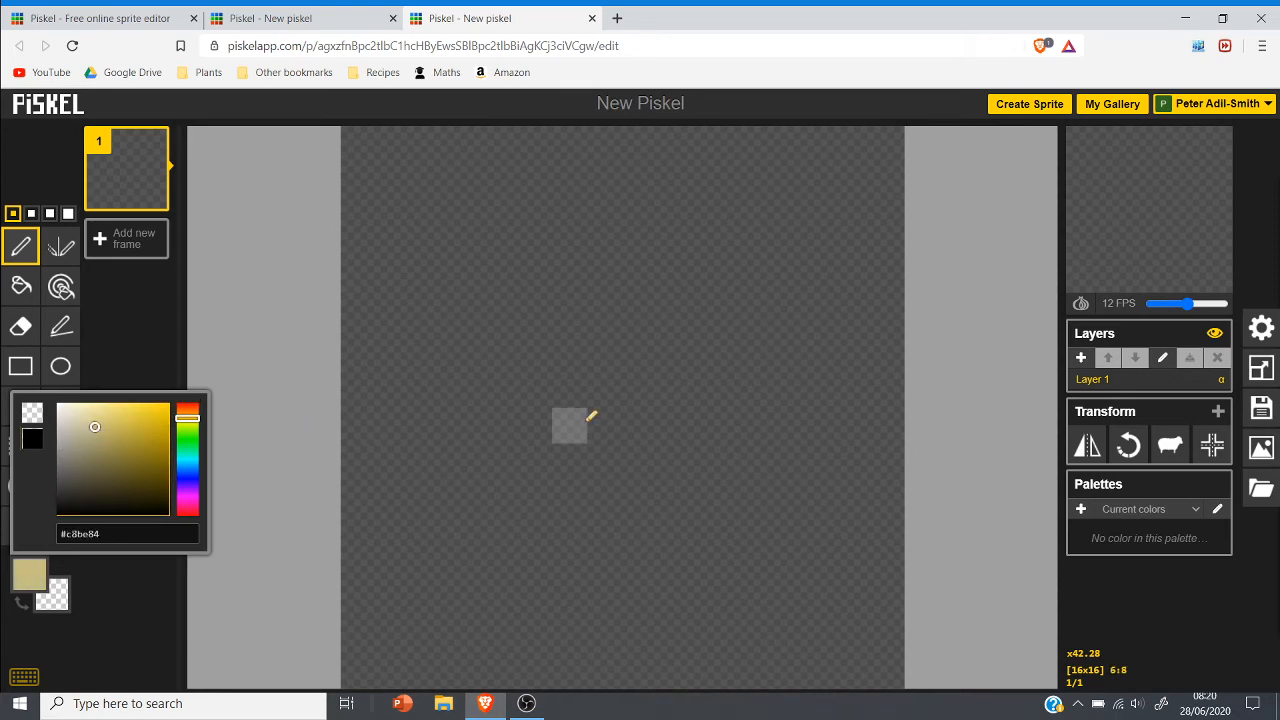
mouse_move(534, 426)
left_mouse_down()
mouse_move(549, 452)
mouse_move(535, 692)
left_mouse_up()
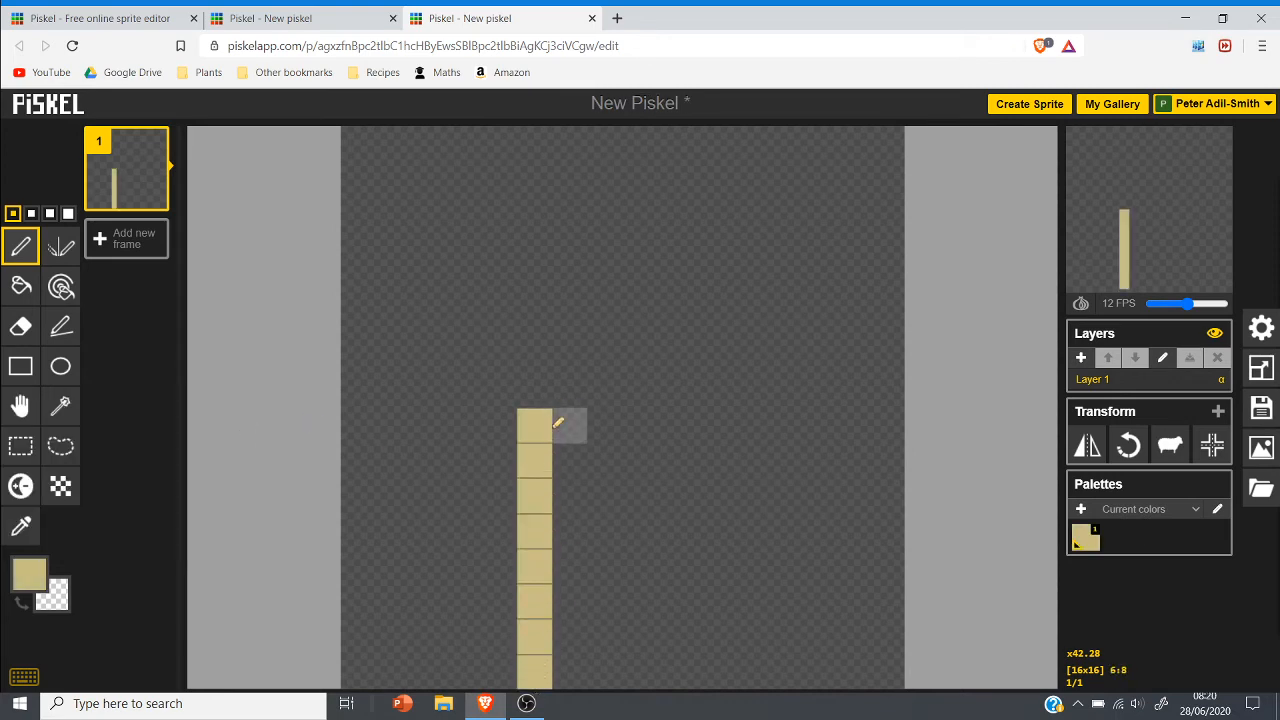
left_click_drag(563, 424, 570, 688)
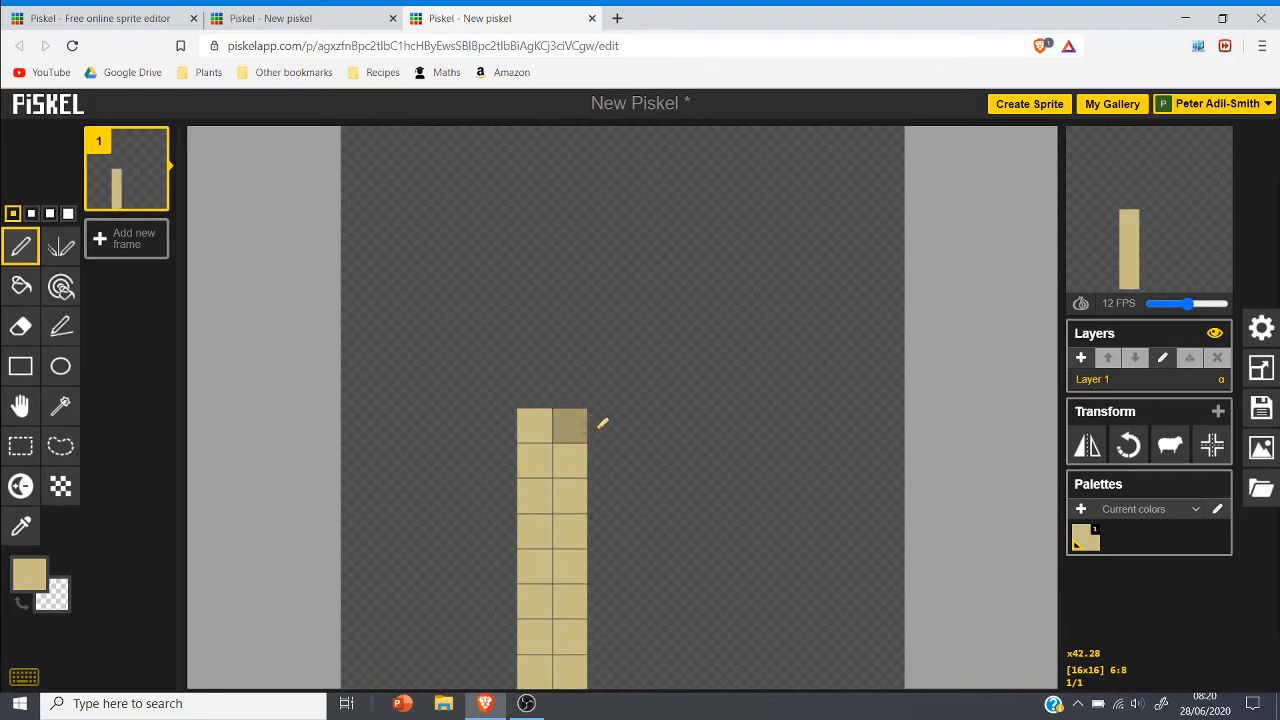
mouse_move(603, 424)
left_mouse_down()
mouse_move(701, 431)
mouse_move(711, 688)
left_mouse_up()
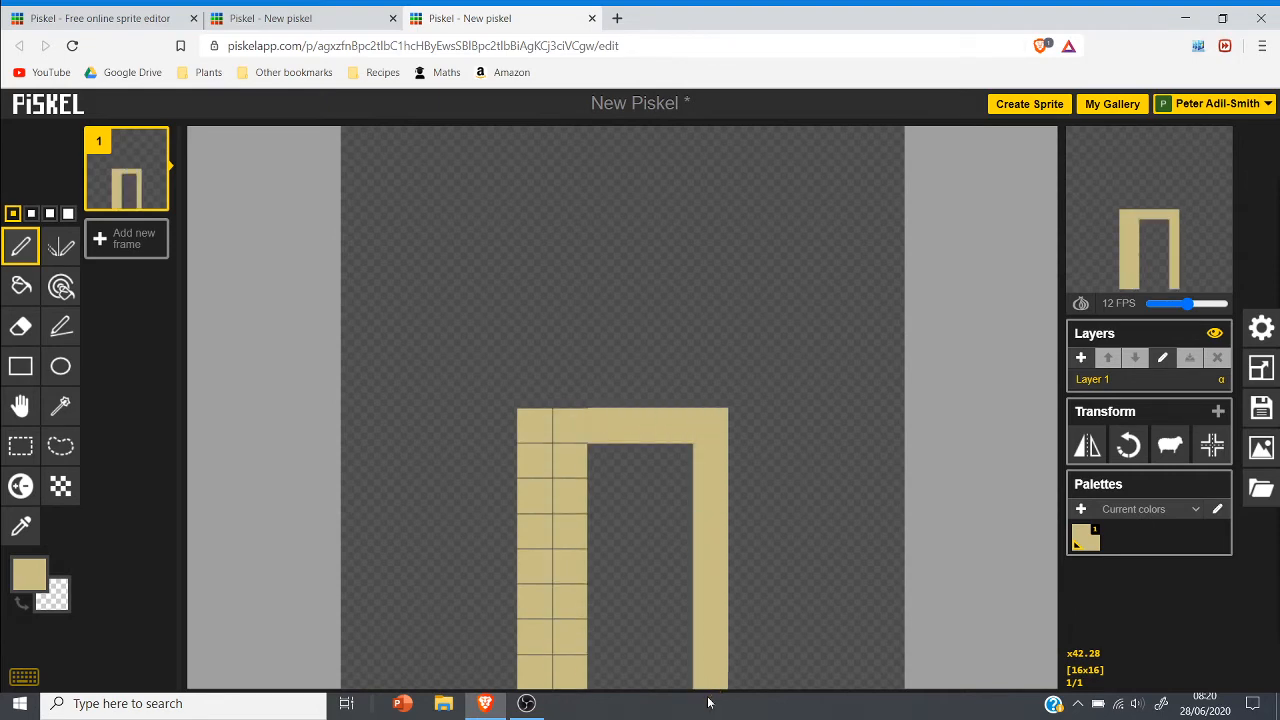
left_click(21, 285)
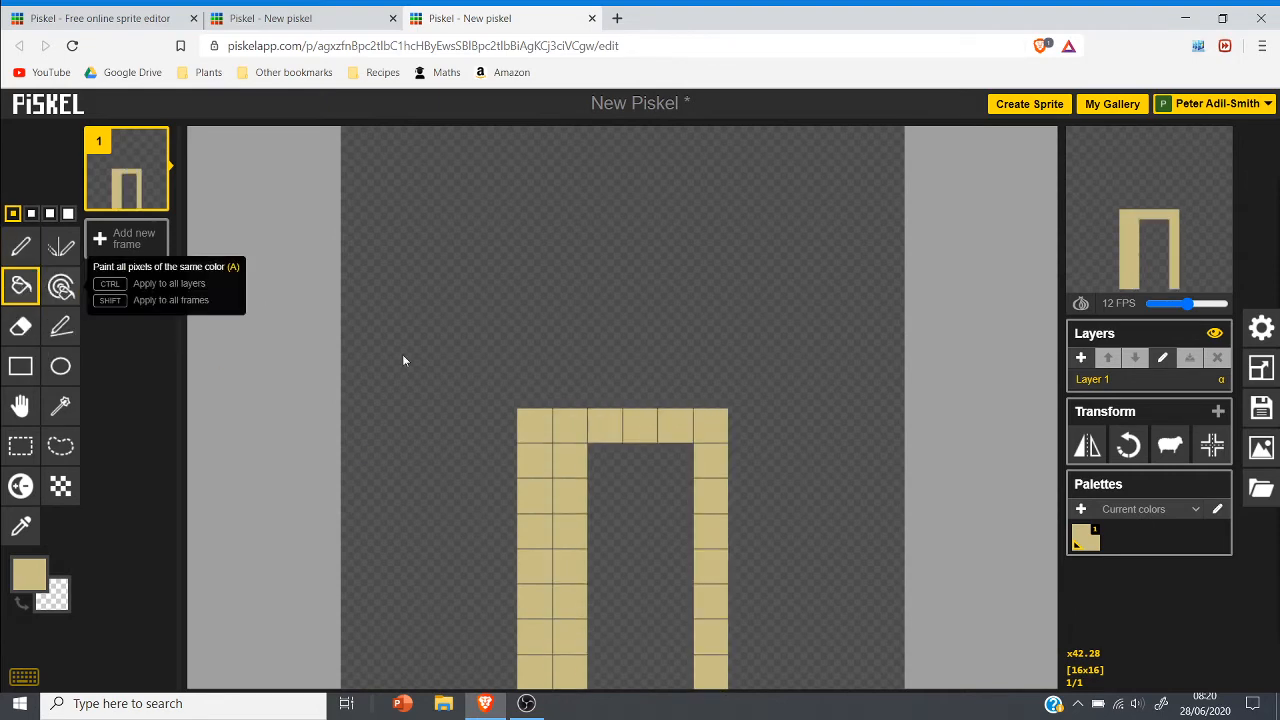
left_click(655, 543)
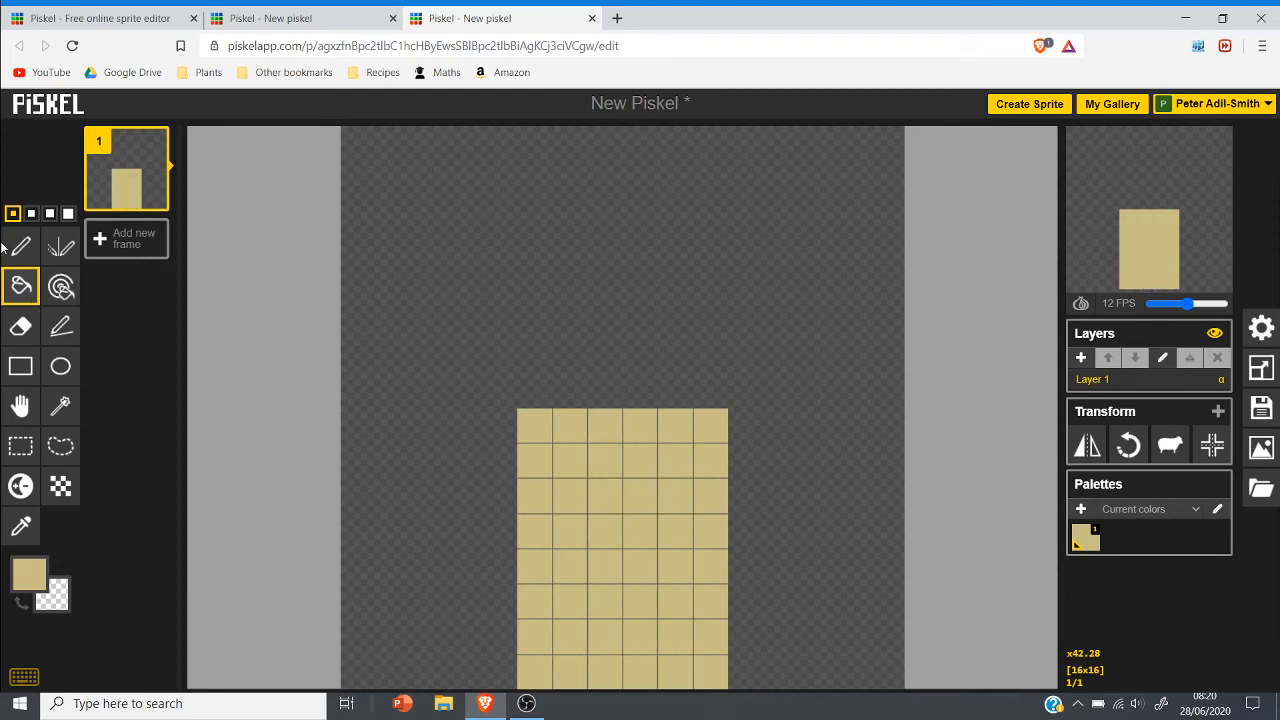
Step: Draw a 6 x 6 pixel square outline in pink #c88e84 on top of the beige block
left_click(30, 575)
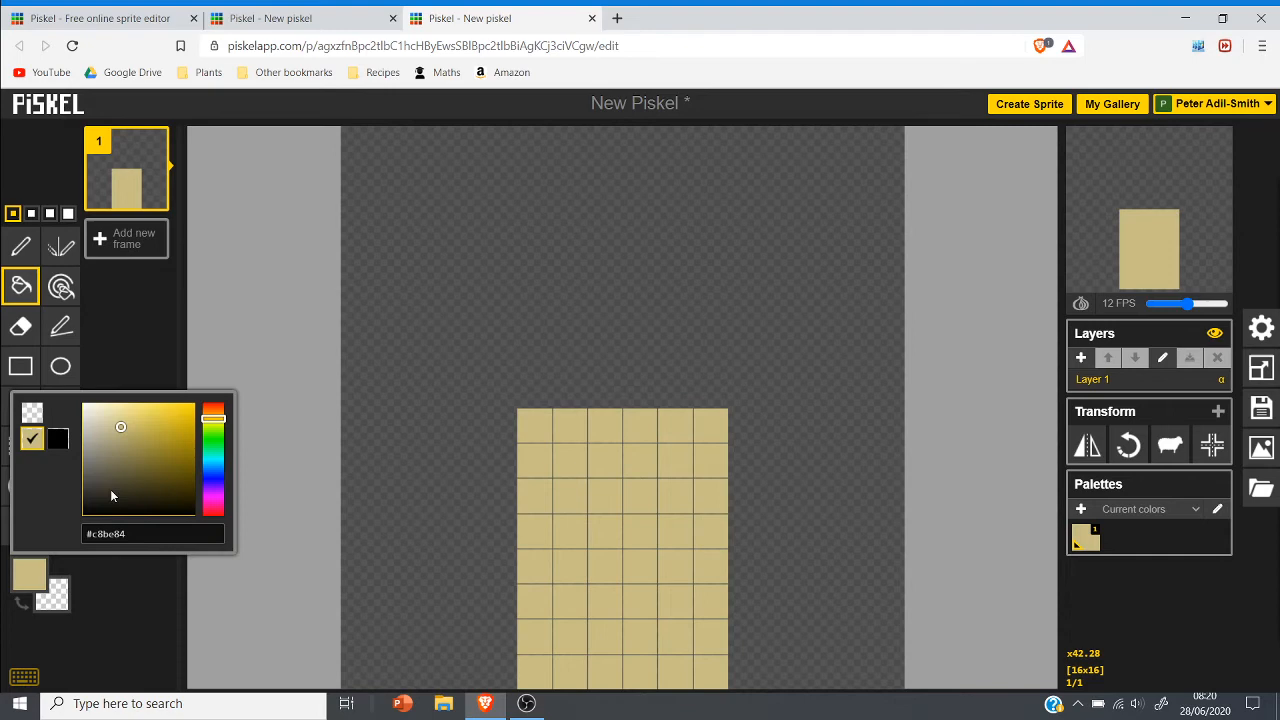
left_click(213, 410)
left_click(21, 246)
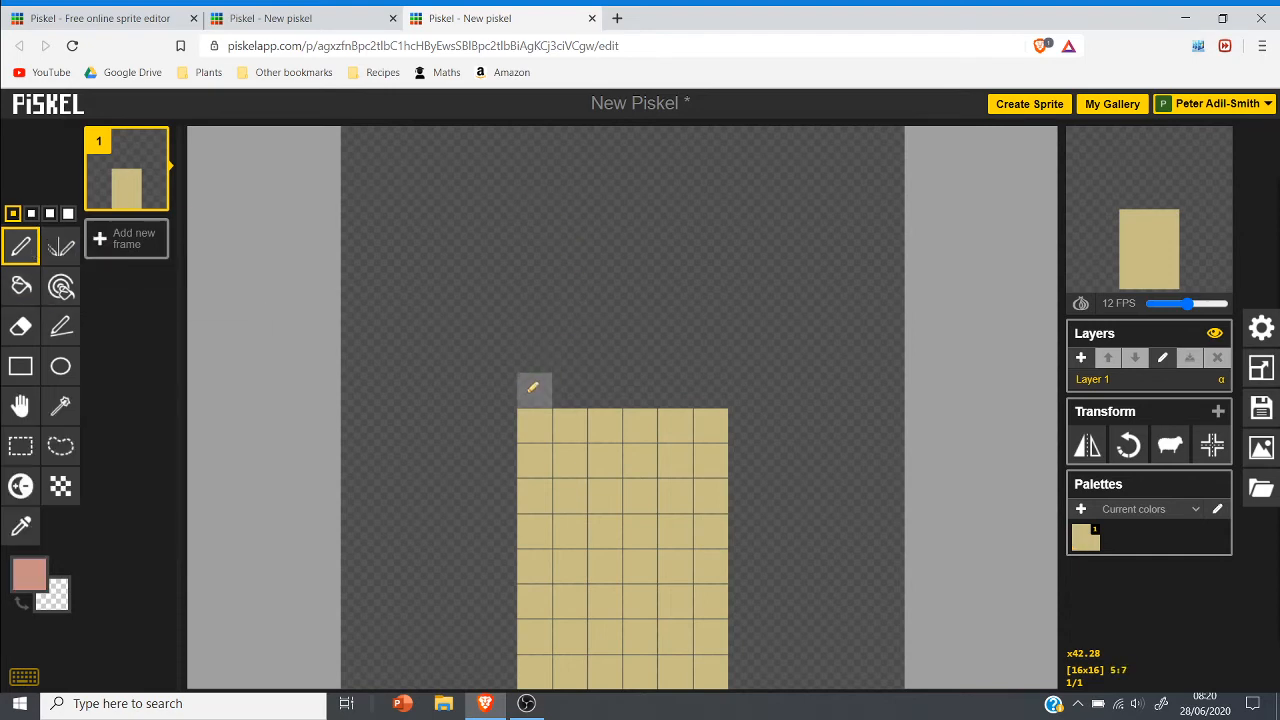
mouse_move(532, 390)
left_mouse_down()
mouse_move(538, 268)
mouse_move(565, 217)
mouse_move(724, 218)
mouse_move(735, 376)
mouse_move(744, 356)
left_mouse_up()
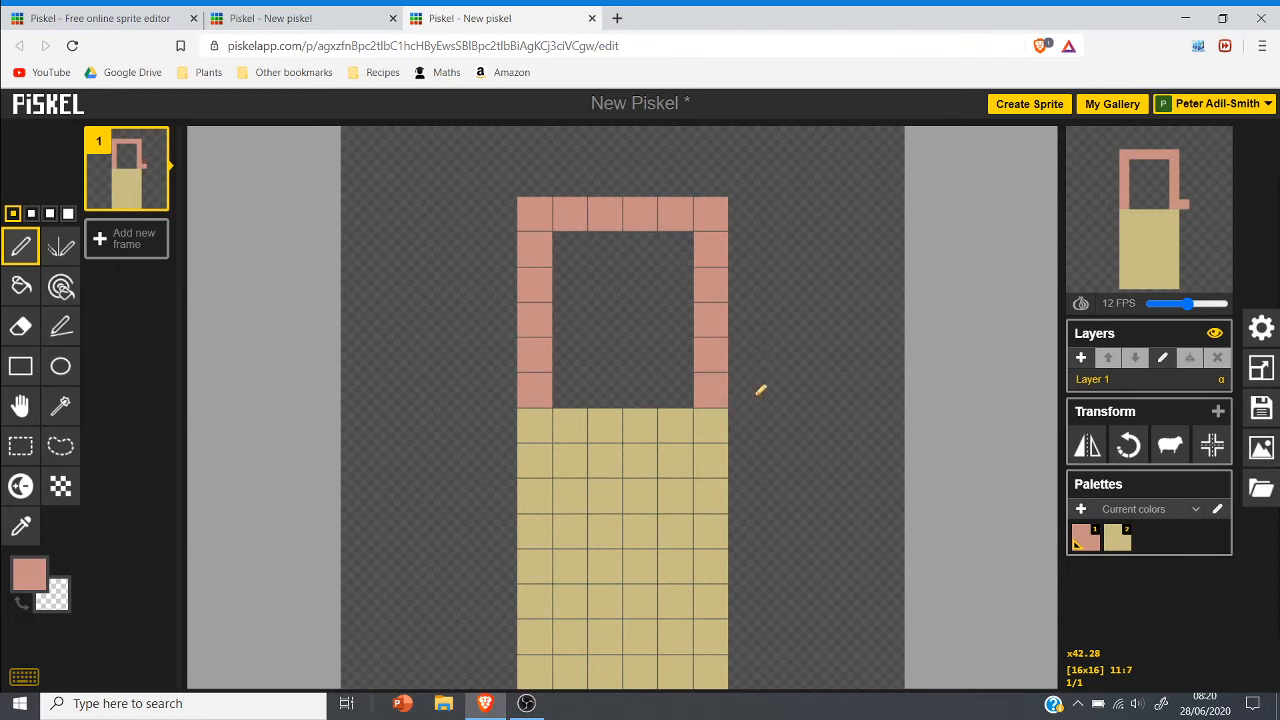
Step: Make the 6 x 6 pixel square above the beige block solid red #e43819, outline and inside, and duplicate the frame
left_click(29, 573)
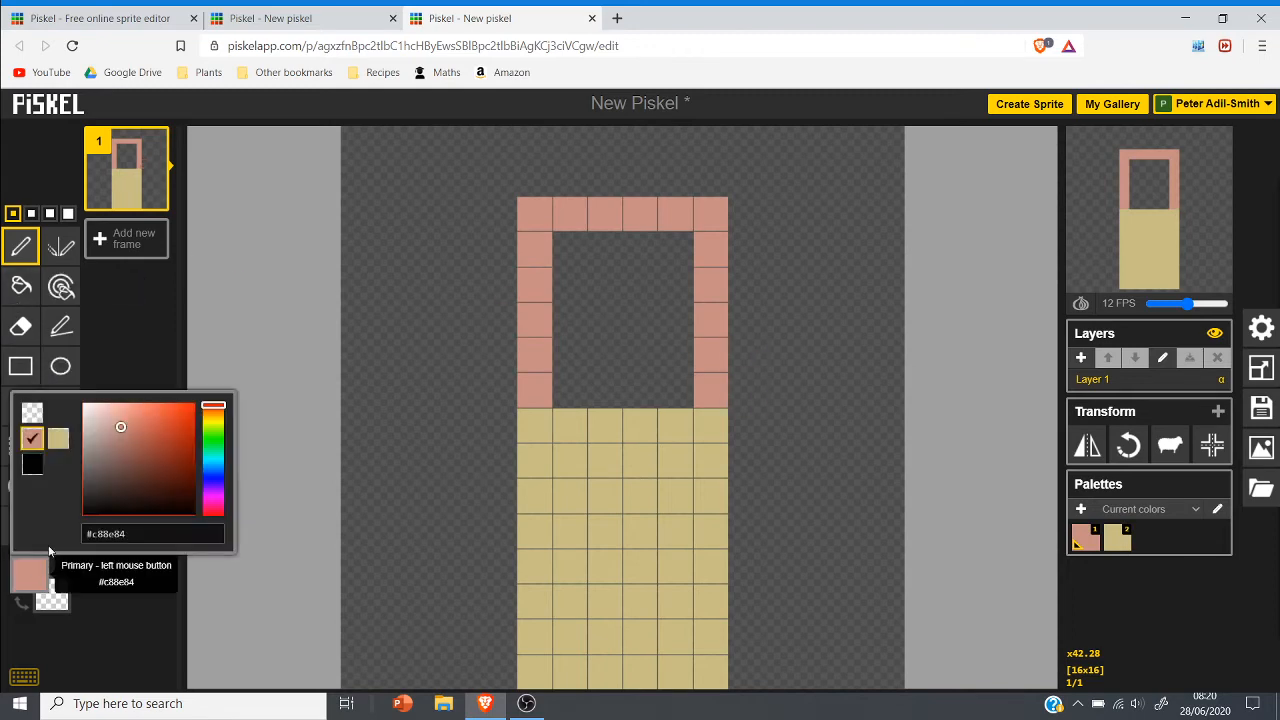
left_click(182, 414)
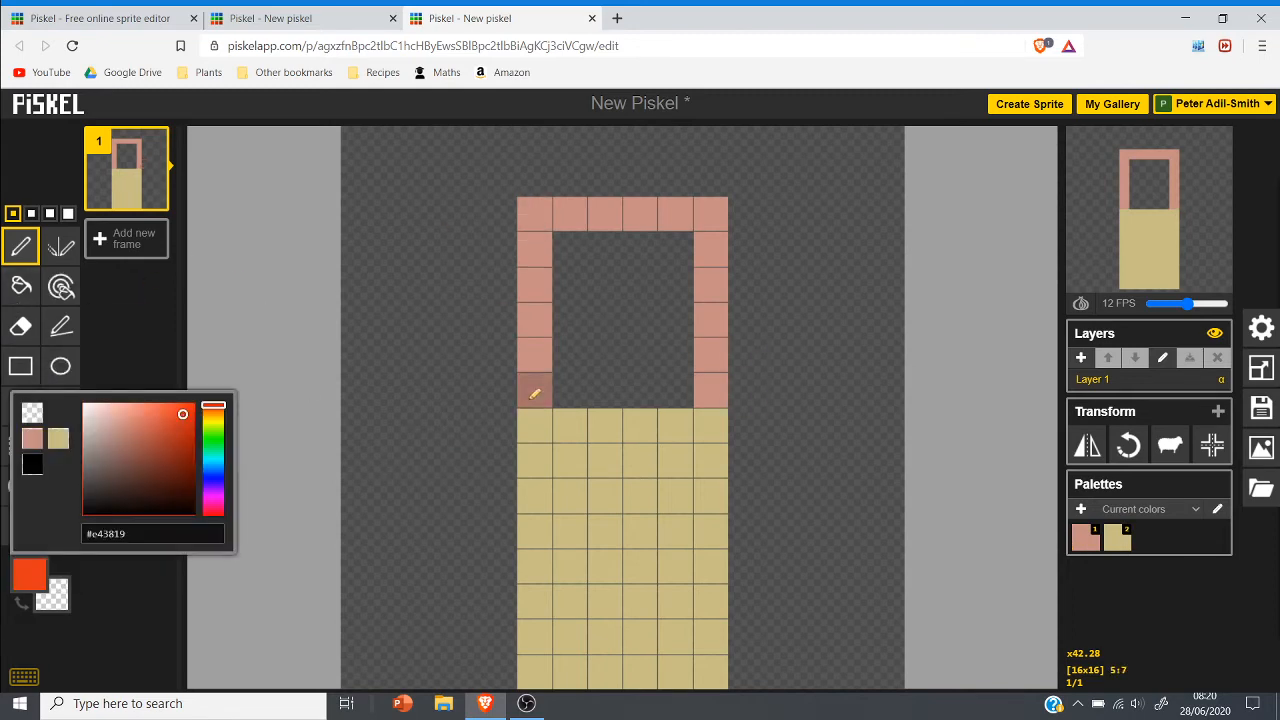
mouse_move(535, 393)
left_mouse_down()
mouse_move(537, 240)
mouse_move(624, 211)
mouse_move(695, 220)
mouse_move(711, 382)
left_mouse_up()
left_click(21, 286)
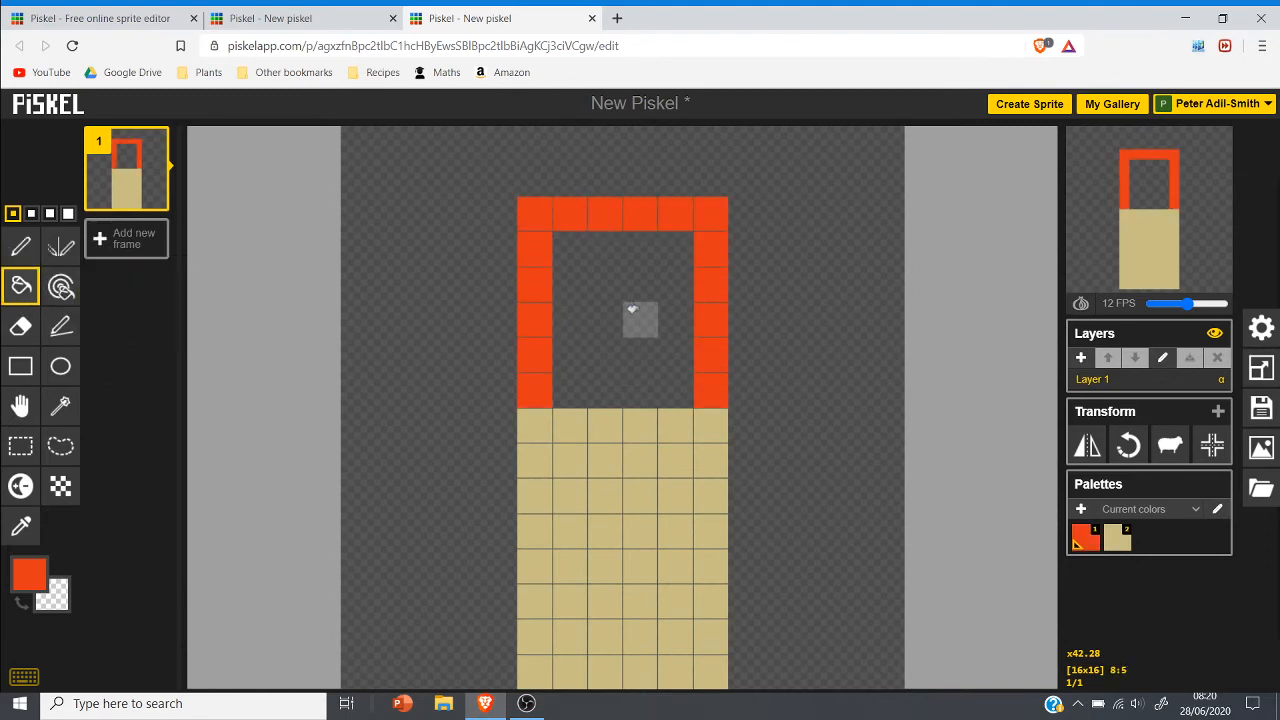
left_click(631, 311)
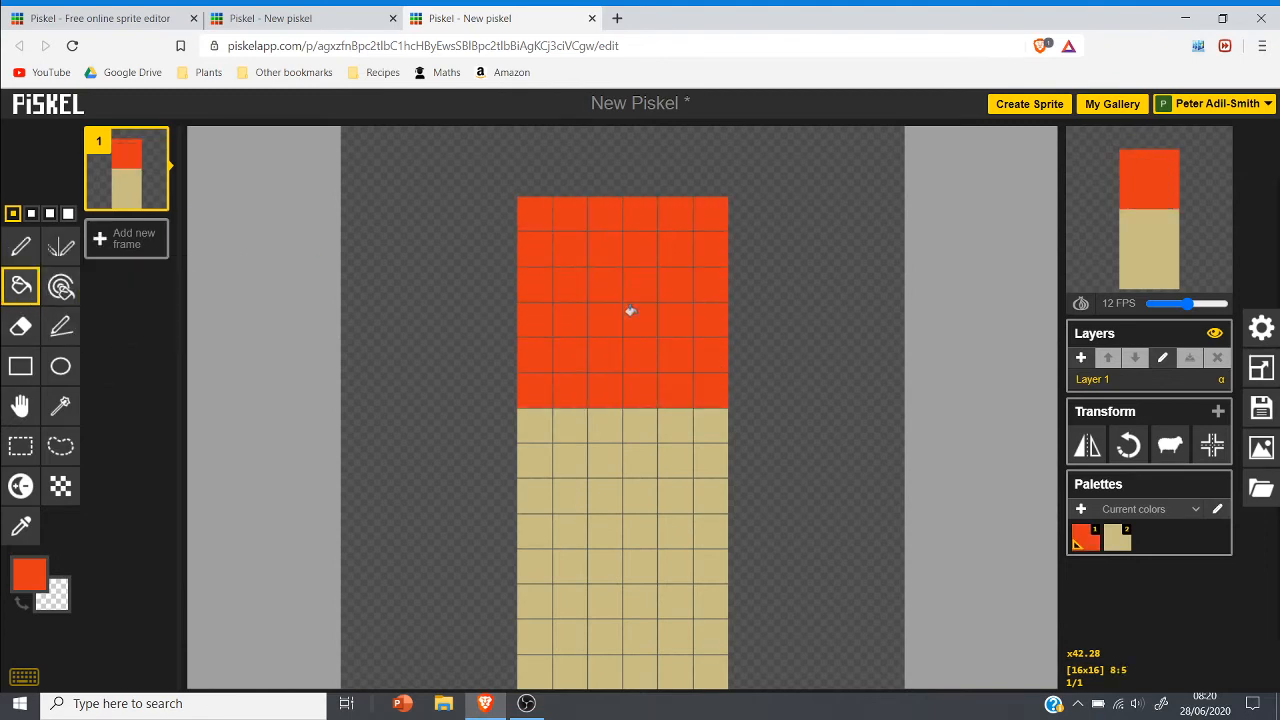
left_click(154, 194)
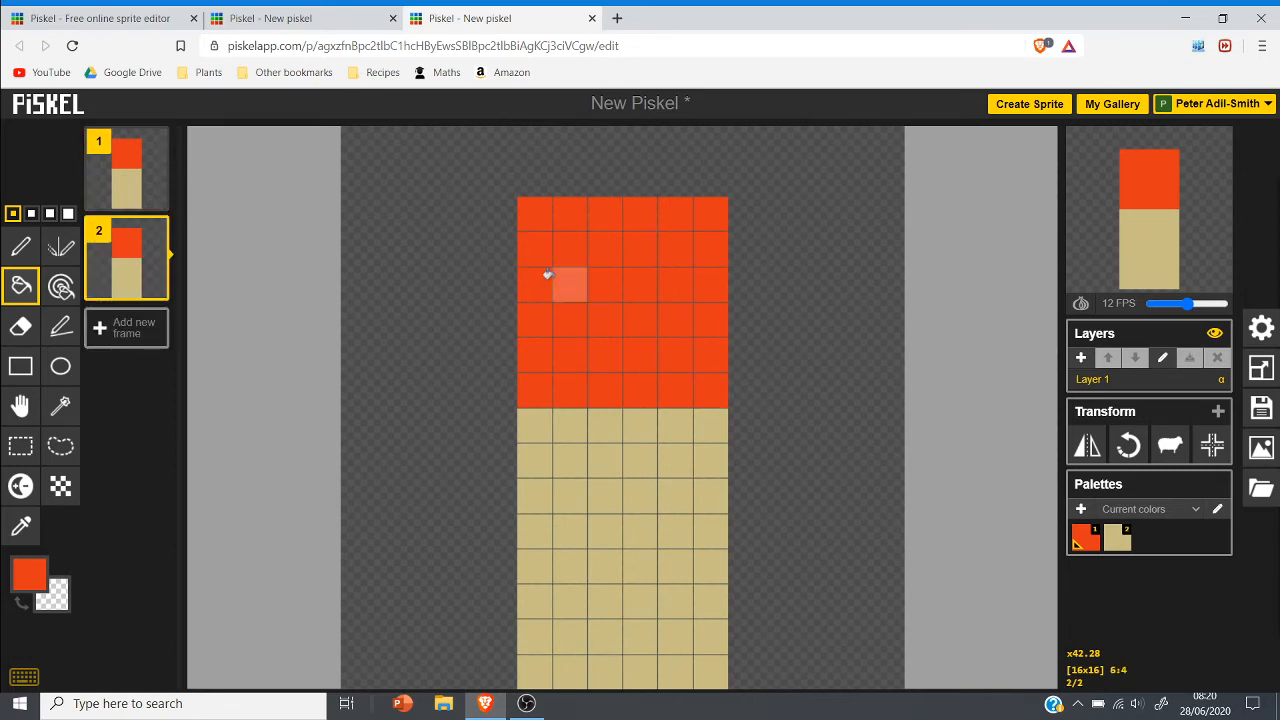
Step: Try filling frame 1's red square with orange #e49a19 and undo the fill
left_click(135, 184)
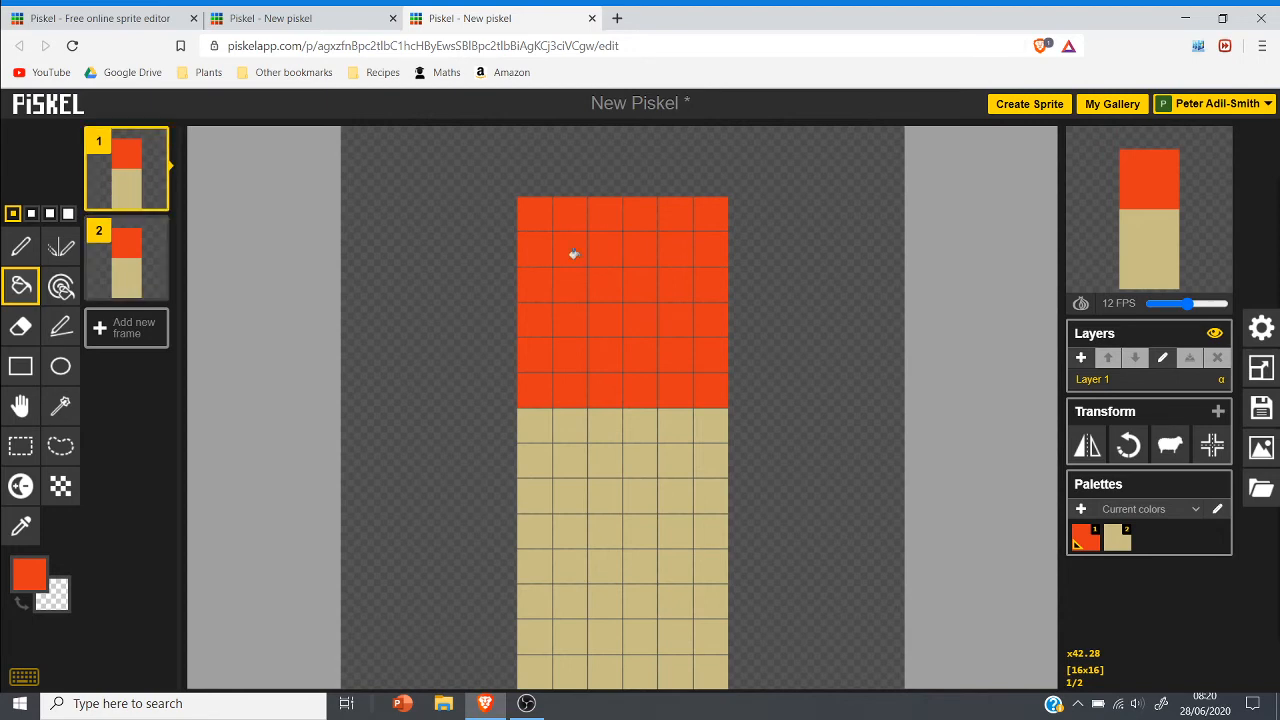
left_click(43, 561)
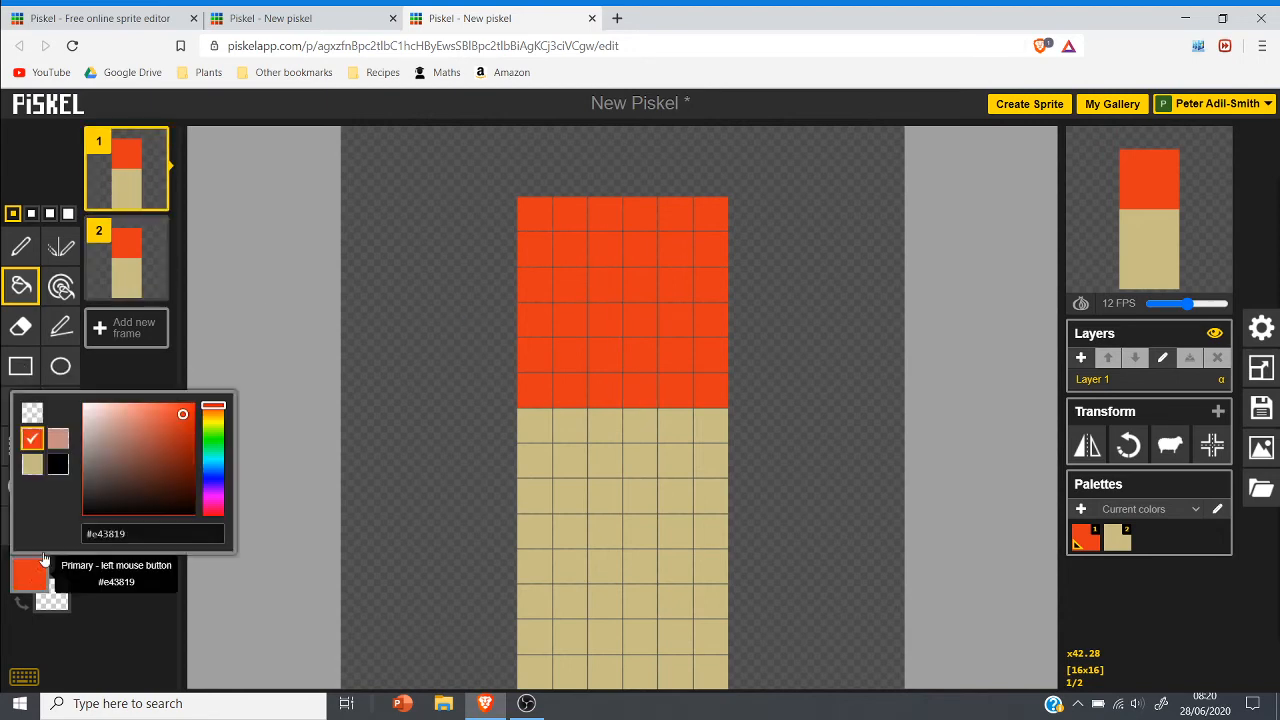
left_click(221, 418)
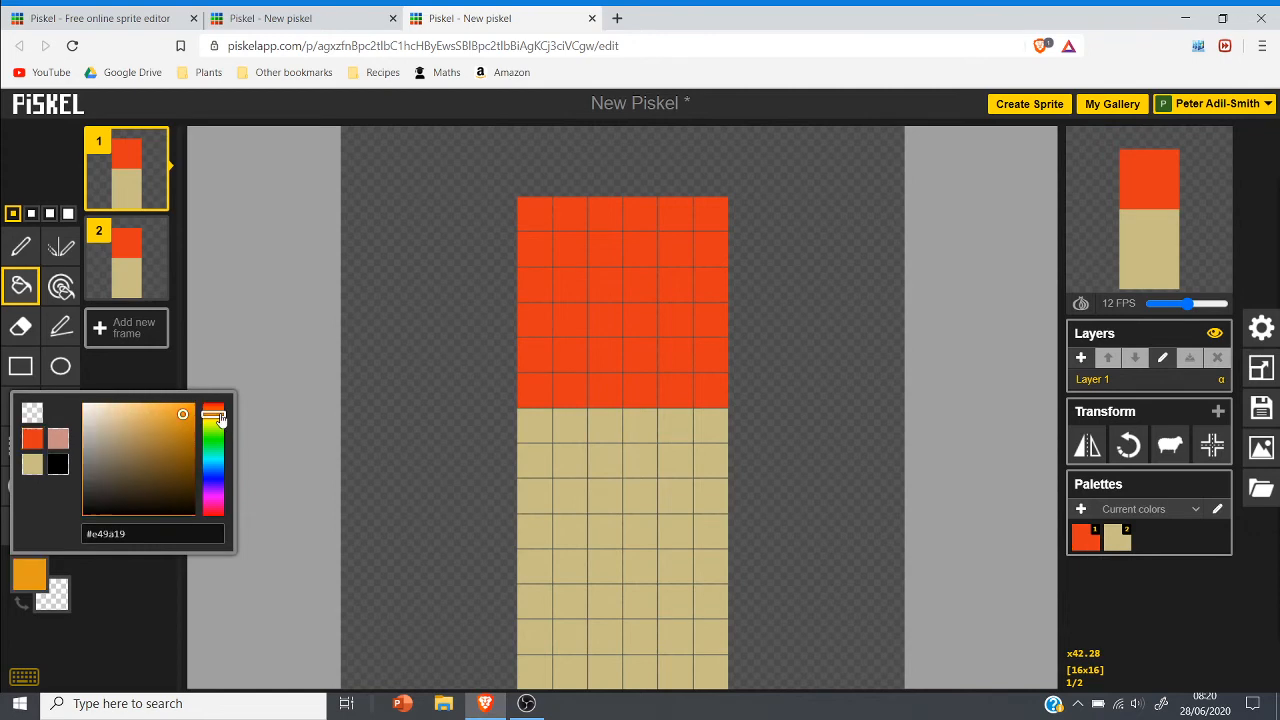
left_click(580, 379)
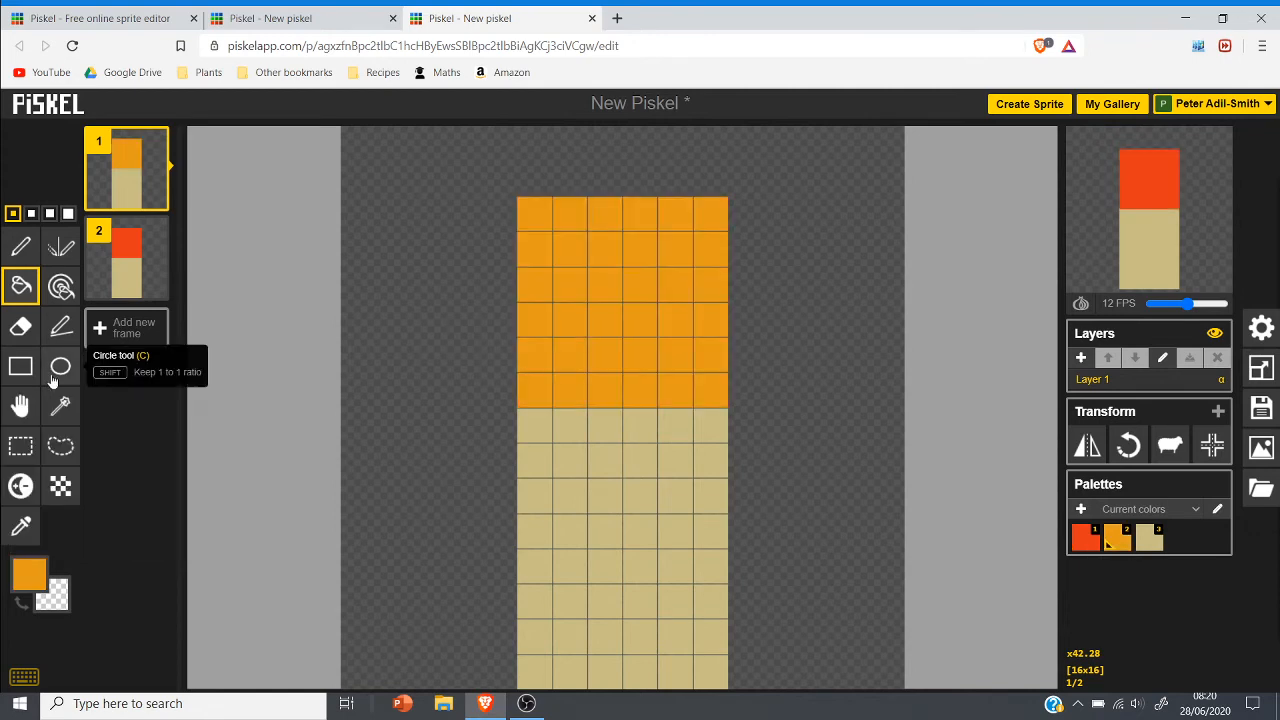
key("ctrl+z")
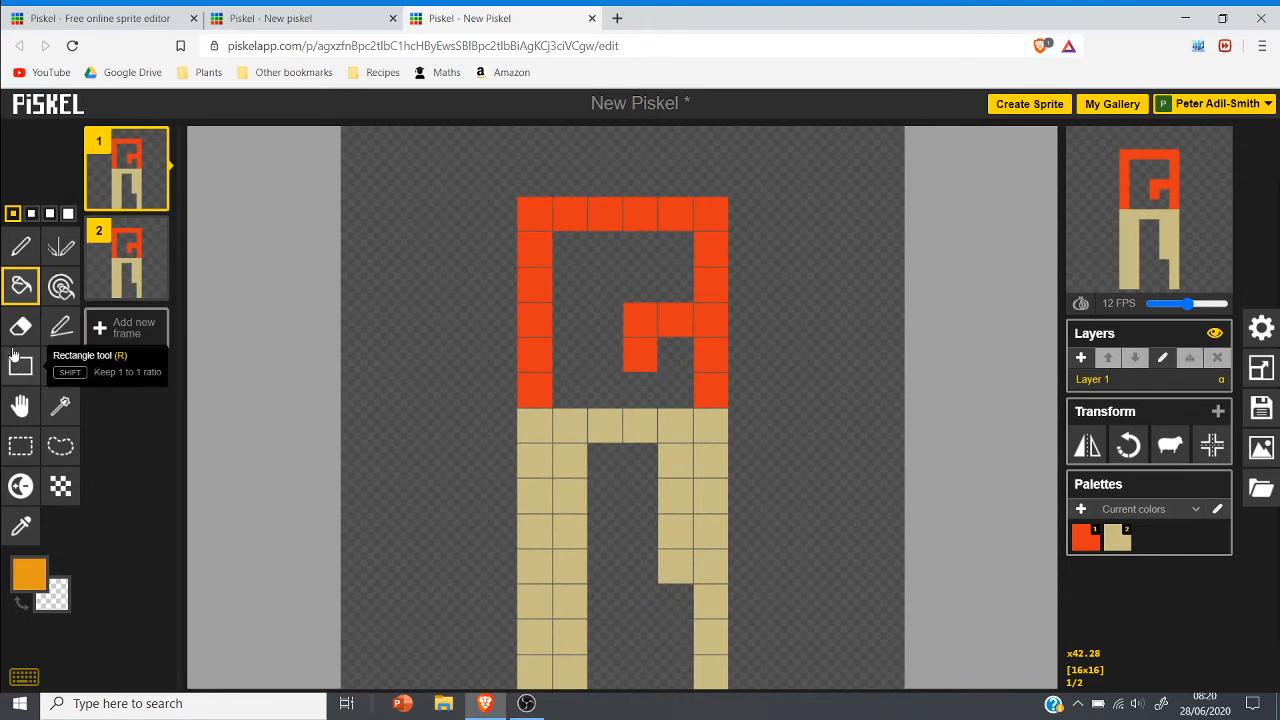
Step: Bucket-fill the two larger empty areas inside frame 1's red square outline with the same red
left_click(22, 577)
left_click(57, 438)
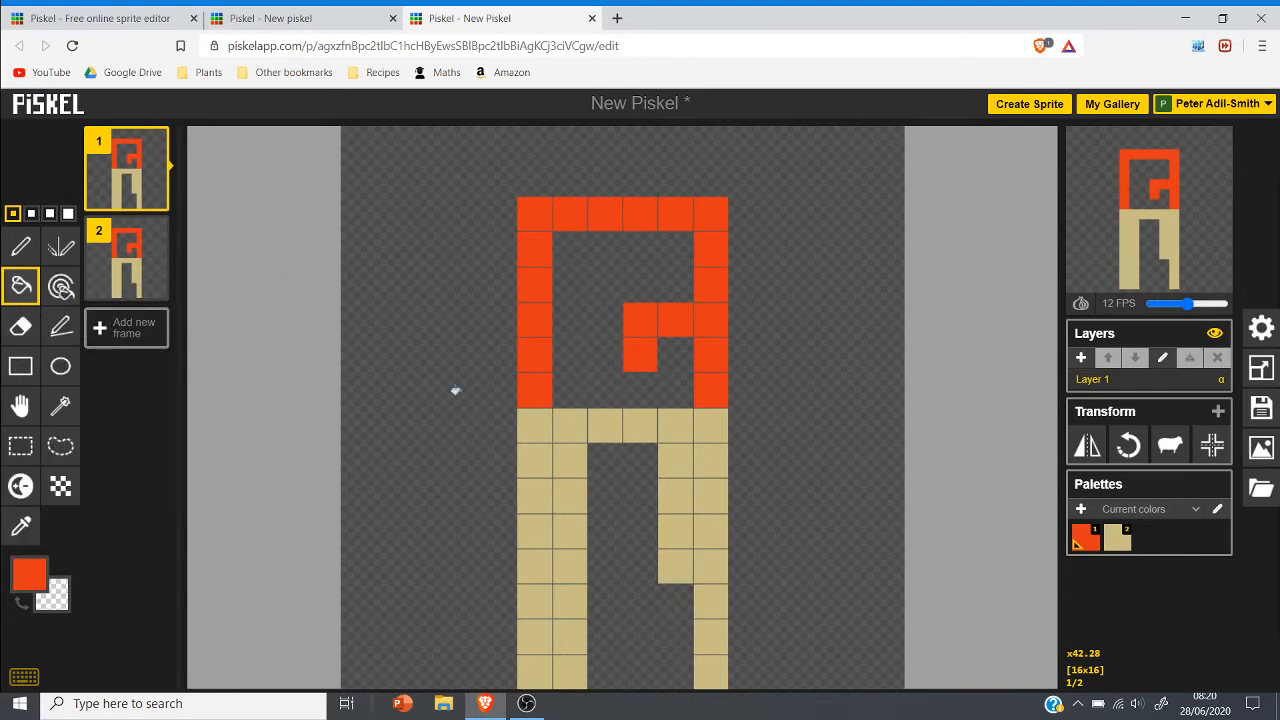
left_click(570, 355)
left_click(570, 284)
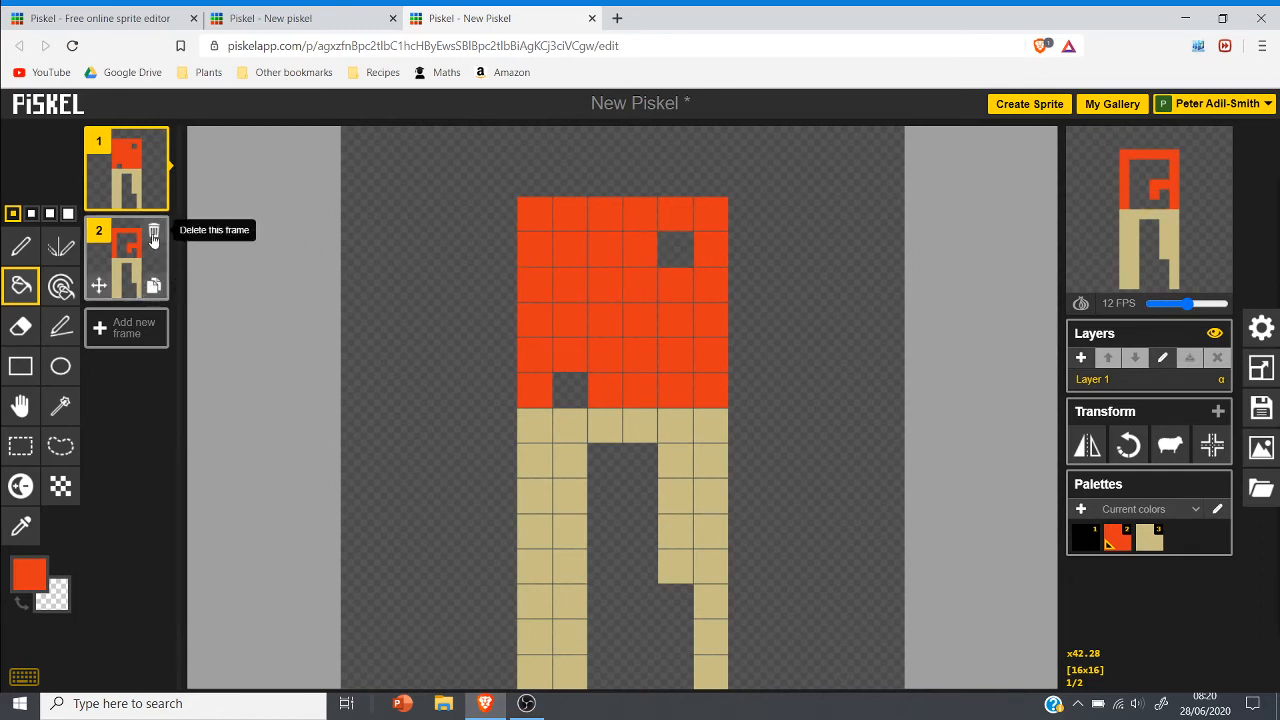
Step: Undo the red fills and the frame duplication, back to the single frame with the pink square outline
left_click(158, 229)
key("ctrl+z")
key("ctrl+z")
key("ctrl+z")
key("ctrl+z")
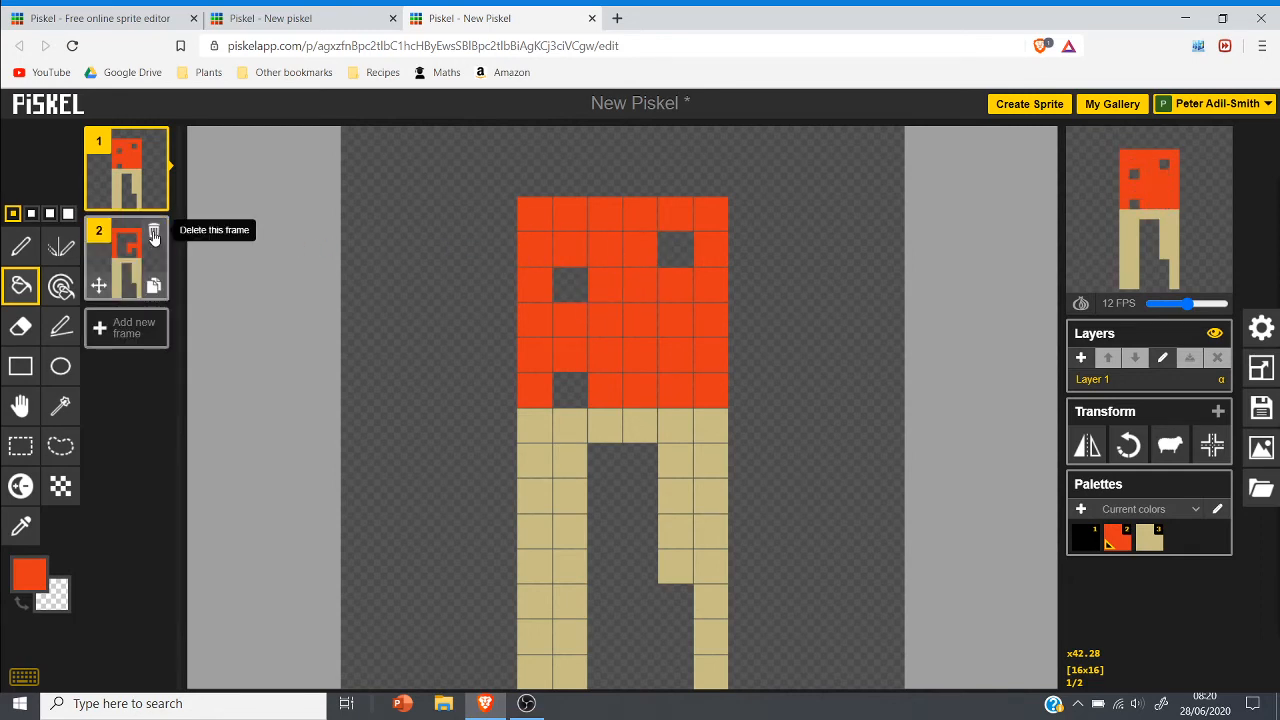
key("ctrl+z")
key("ctrl+z")
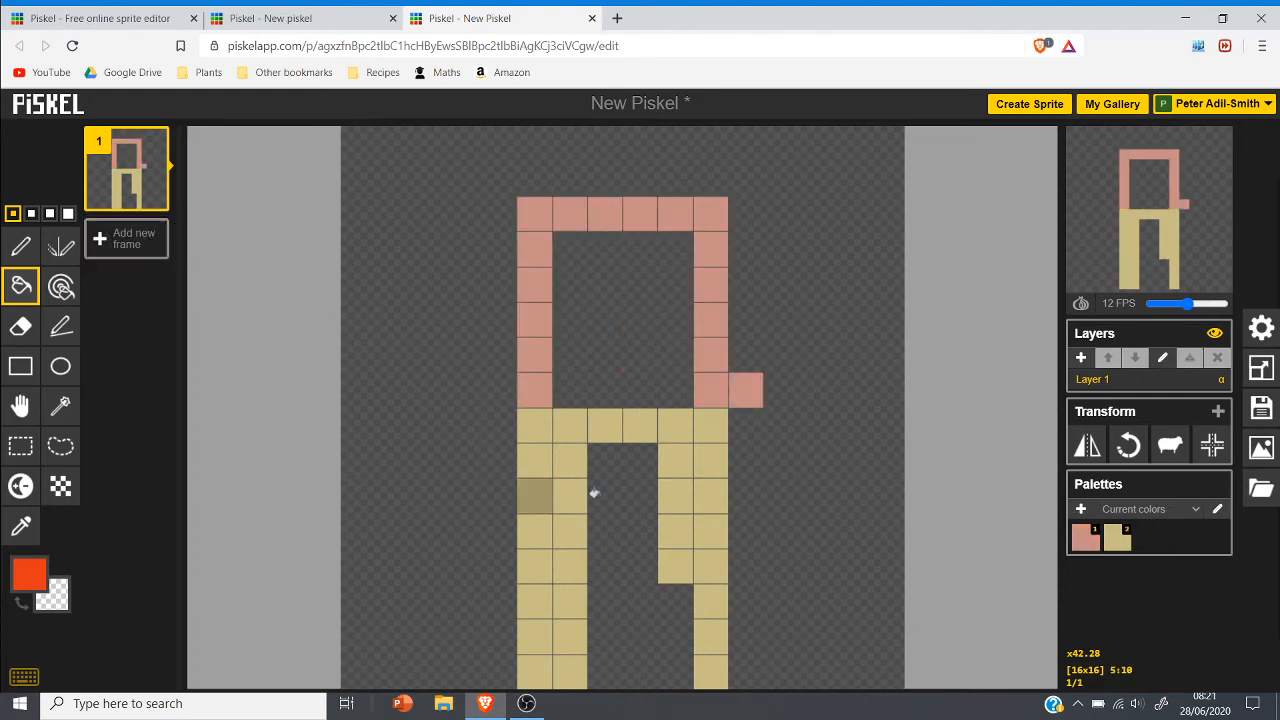
Step: Erase the stray pink pixel beside the lower corner of the square outline, undoing any fill that clears the whole outline
right_click(750, 390)
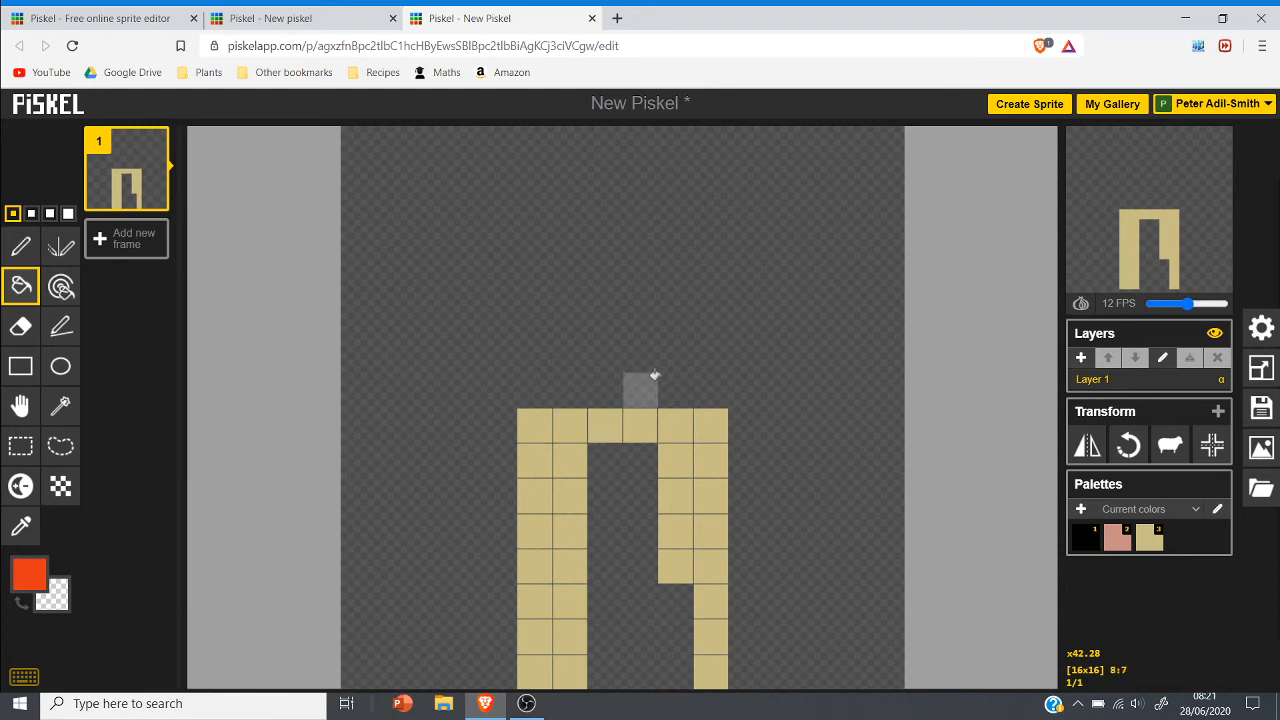
key("ctrl+z")
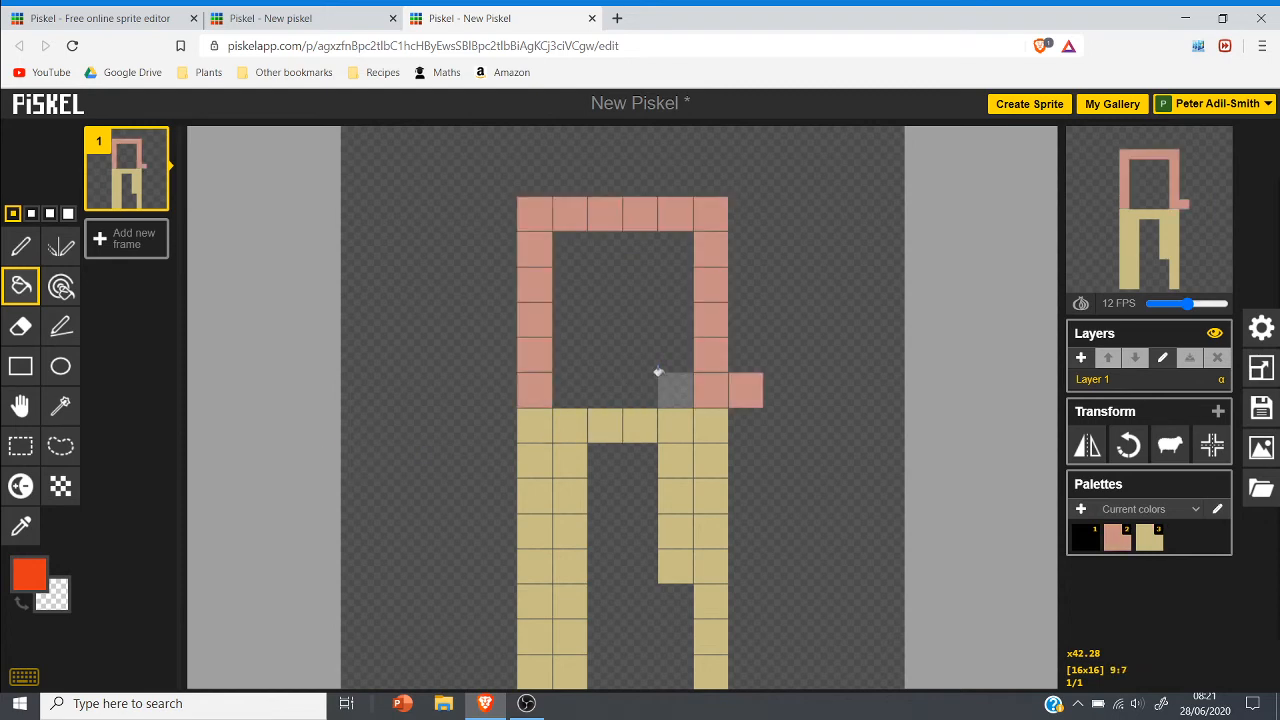
left_click(21, 246)
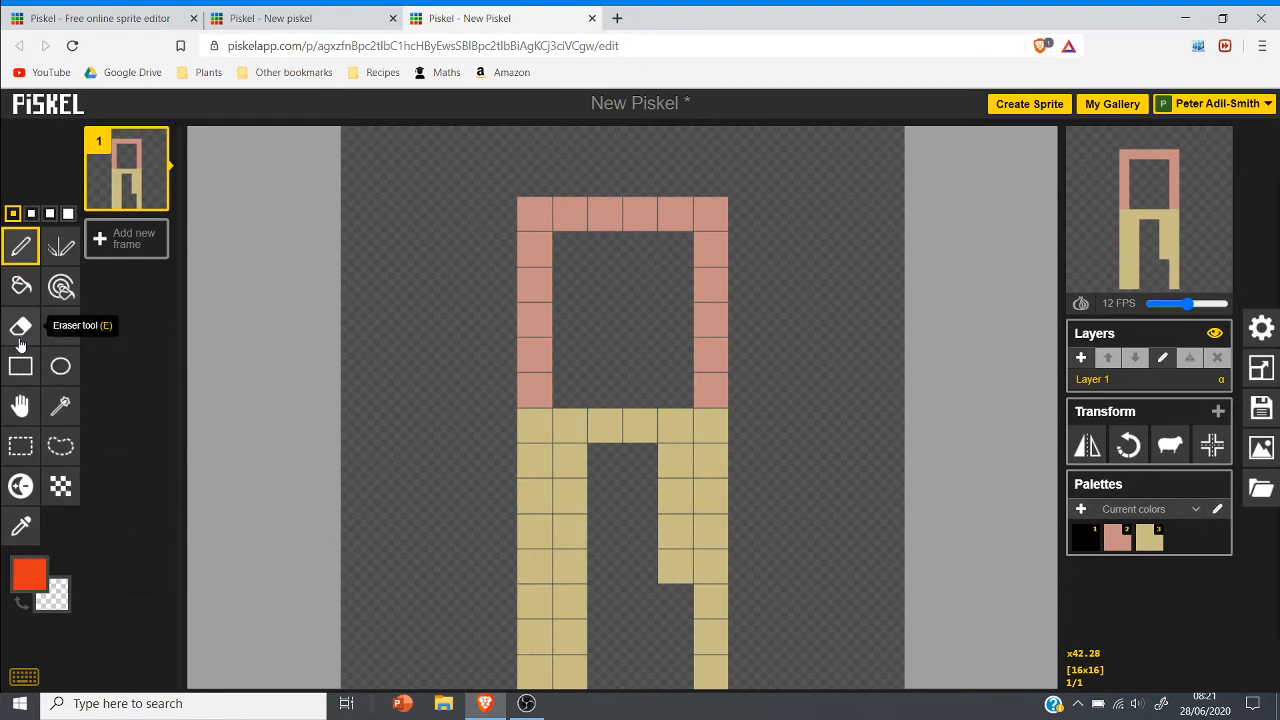
Step: Bucket-fill the pink outline and all the empty areas inside it with red #e43819 to make a solid 6 x 6 pixel square
left_click(21, 286)
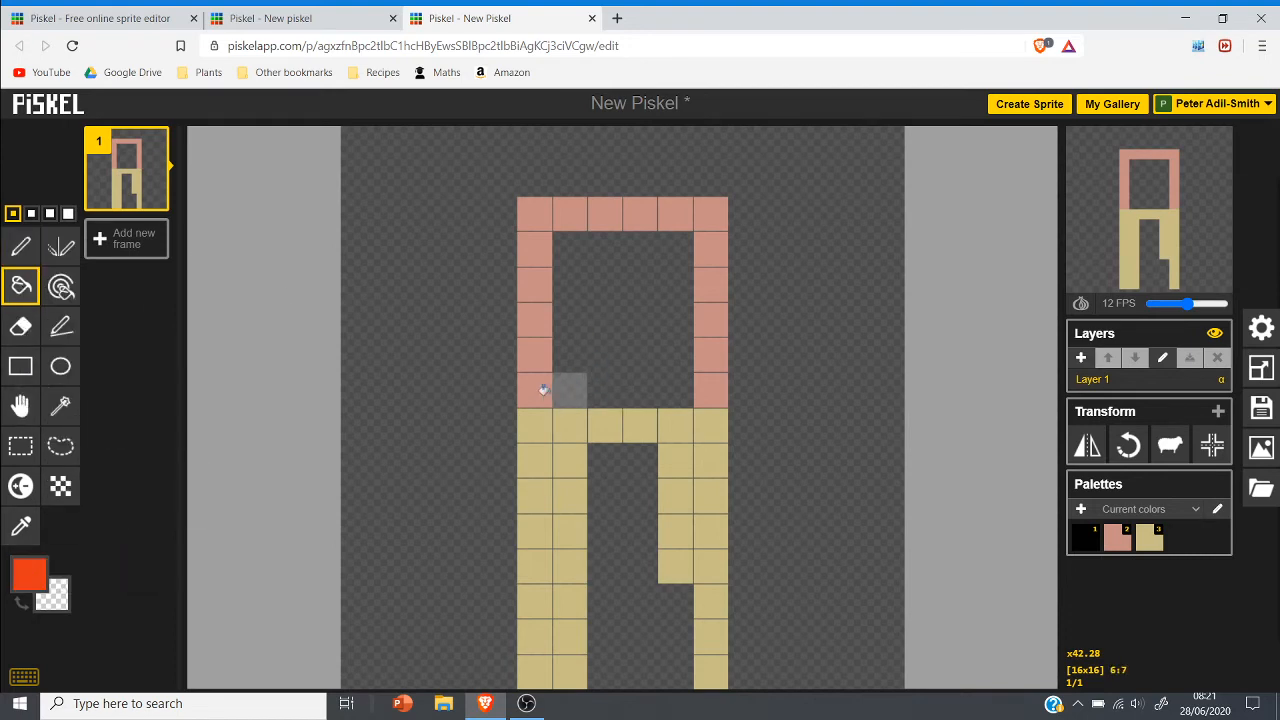
left_click(541, 386)
left_click(600, 342)
left_click(640, 345)
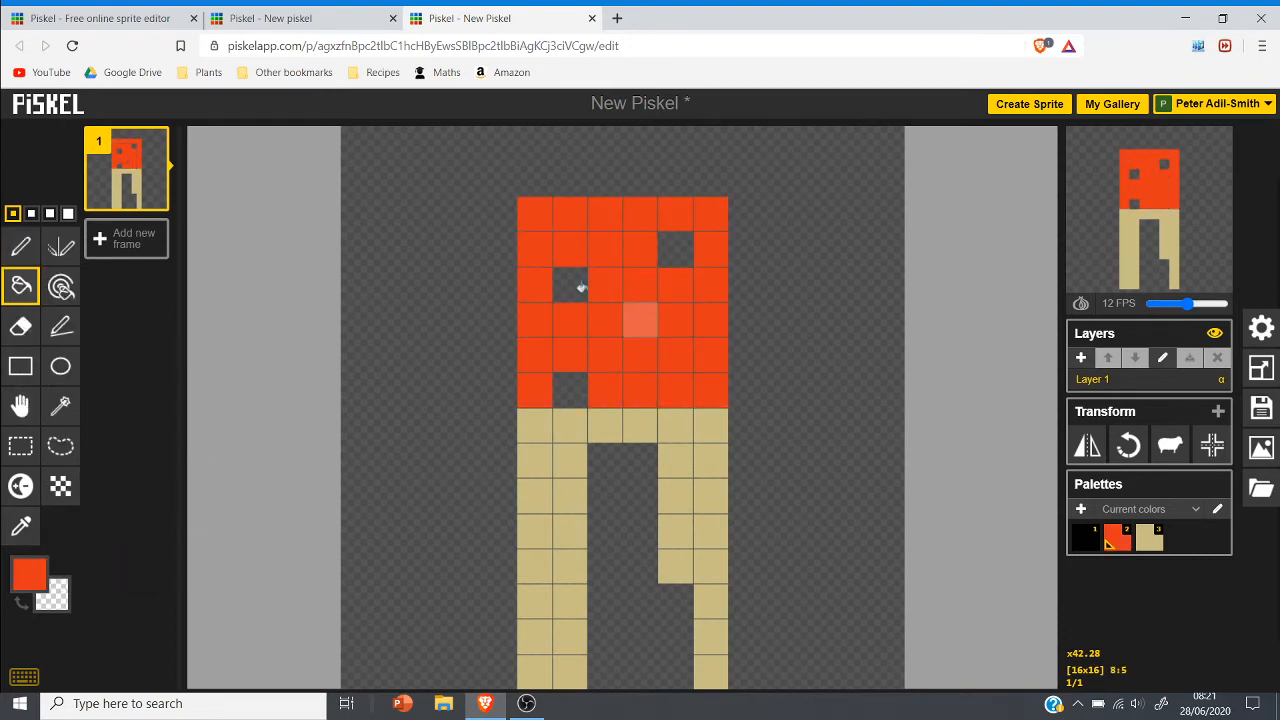
left_click(572, 285)
left_click(672, 250)
left_click(568, 392)
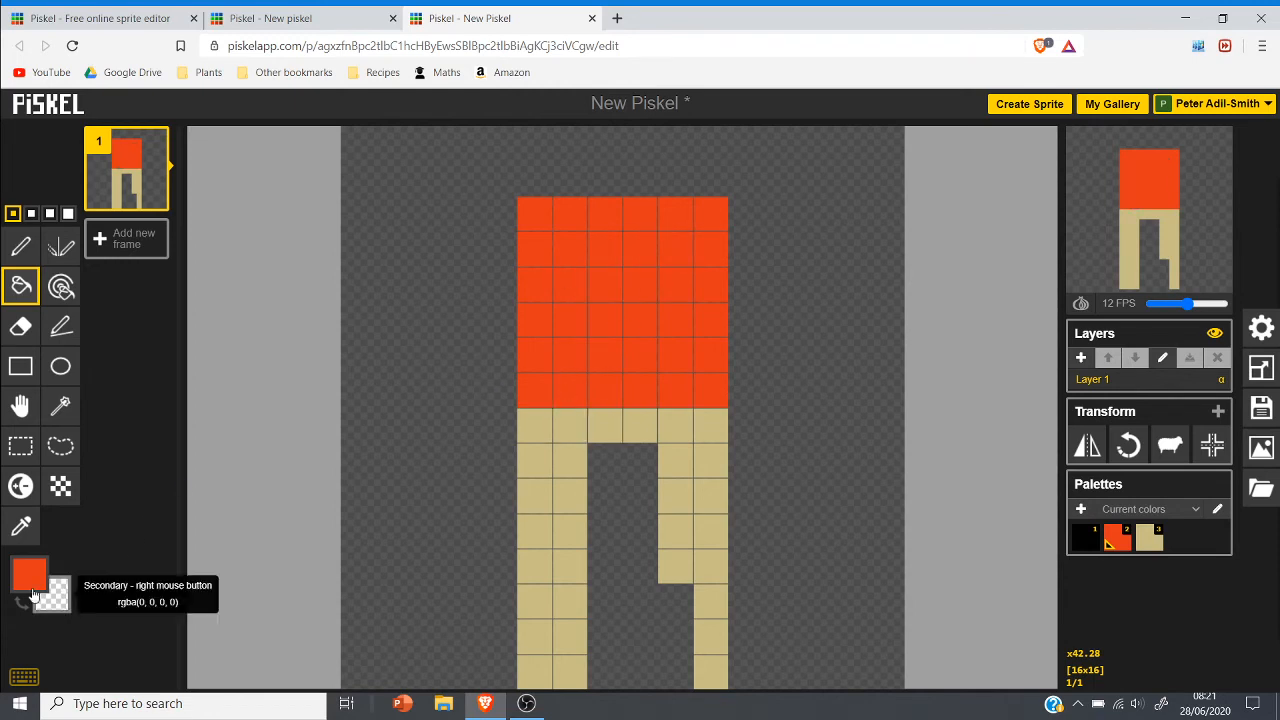
Step: Bucket-fill all the empty gaps inside the body below the red square with beige #c8be84
left_click(29, 573)
left_click(59, 467)
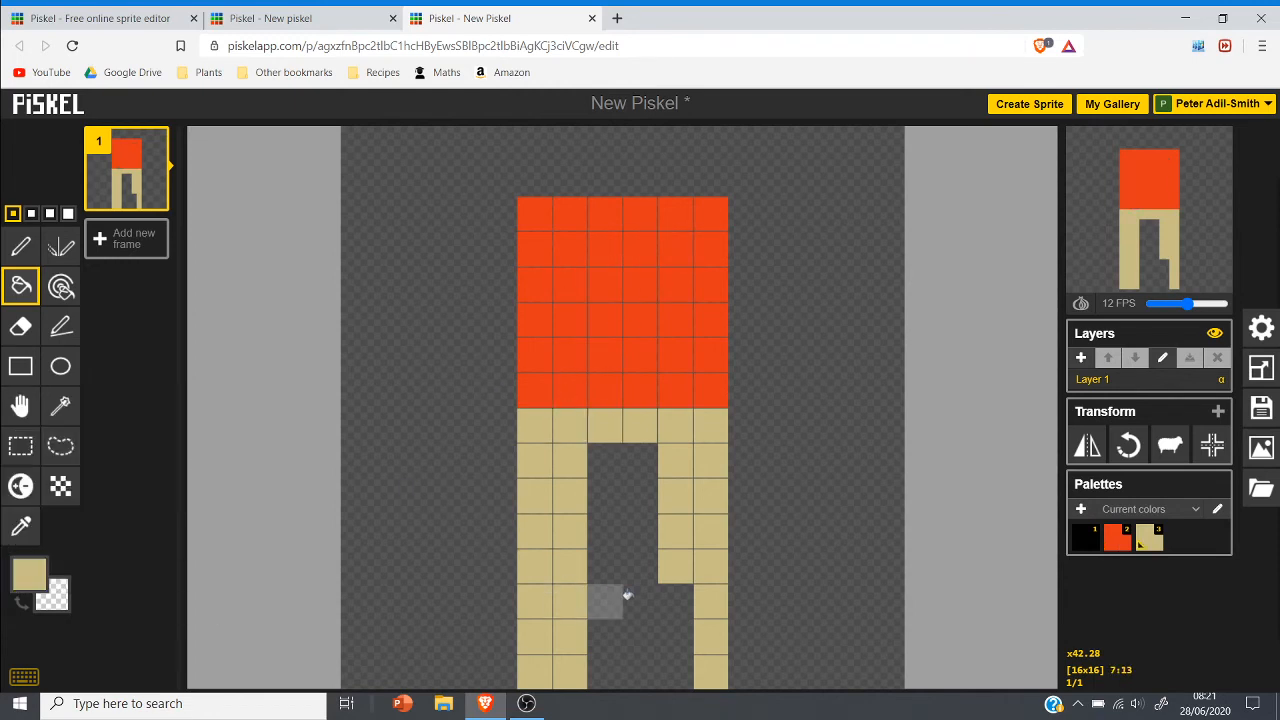
left_click(626, 595)
left_click(632, 556)
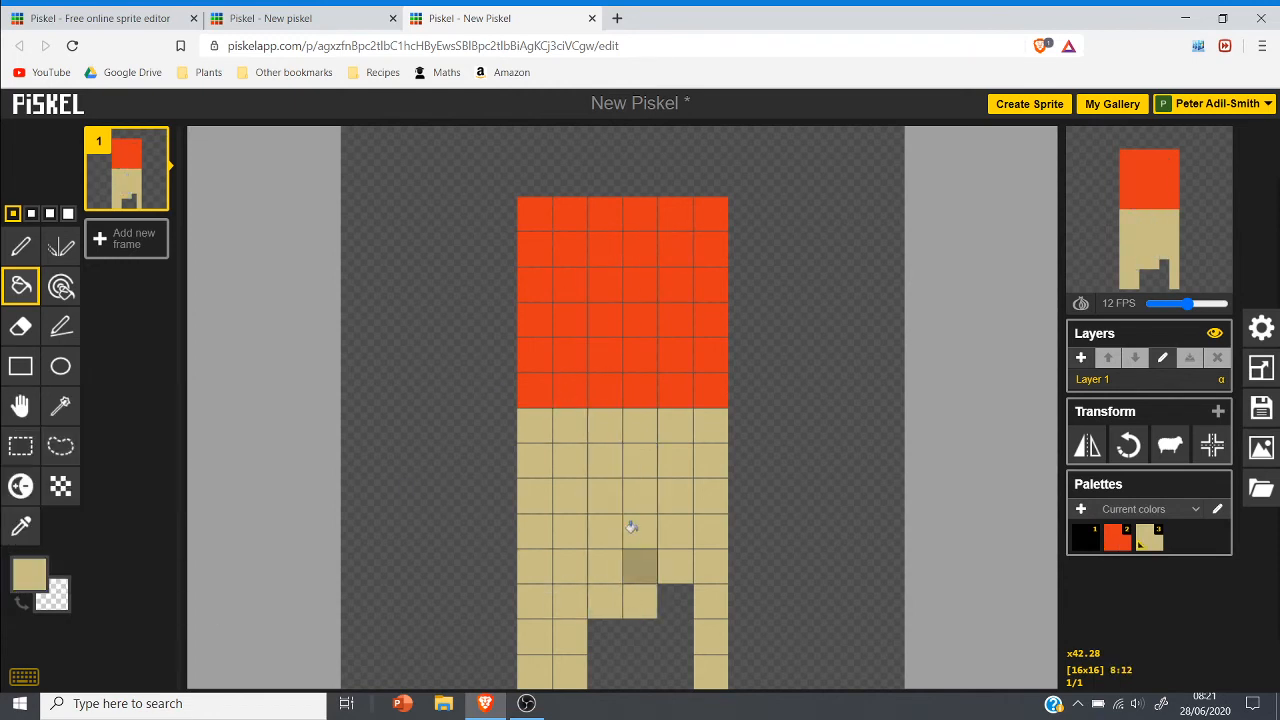
left_click(645, 647)
left_click(614, 672)
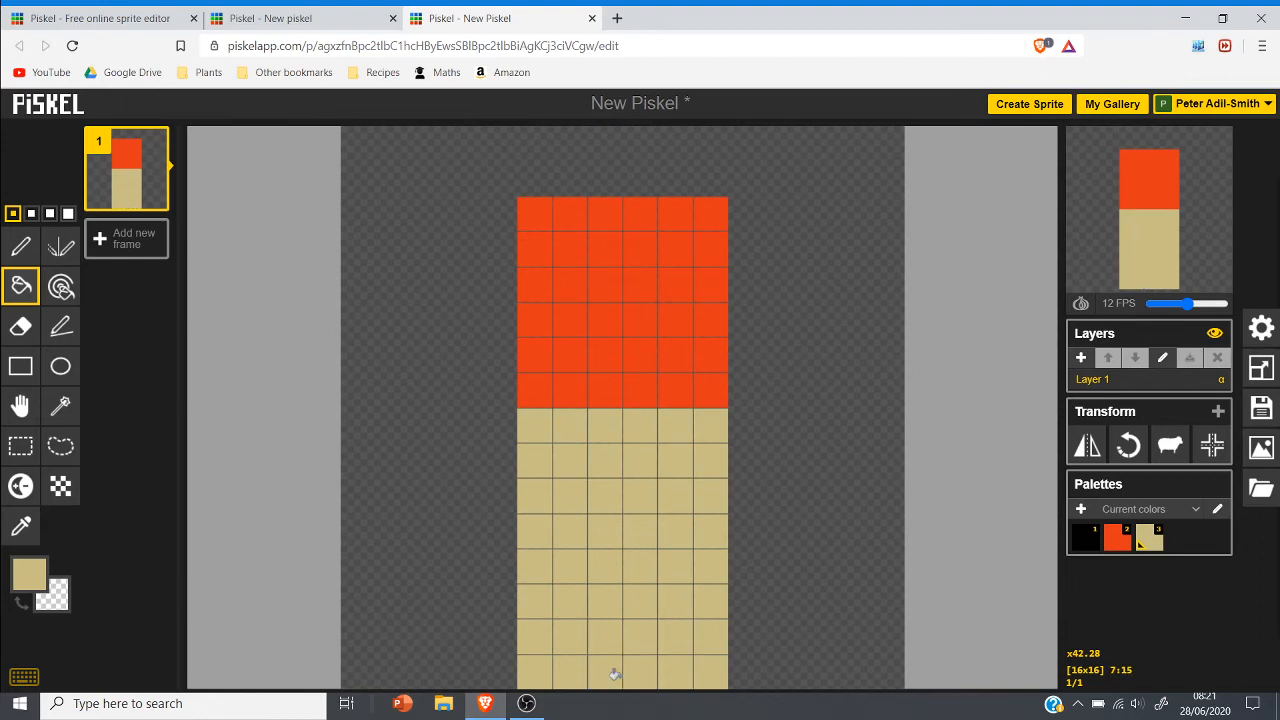
Step: Switch to the Pen tool with orange #e49a19 as the primary colour
left_click(20, 258)
left_click(29, 573)
left_click(34, 440)
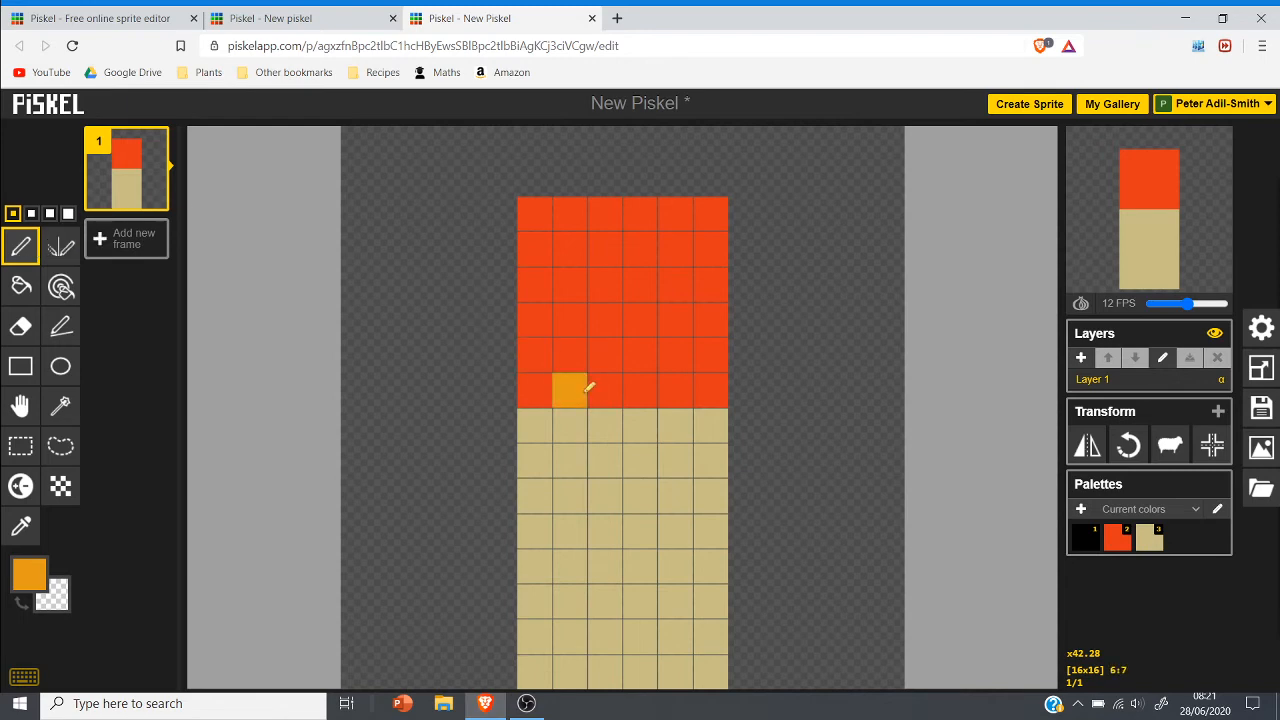
left_click_drag(585, 390, 576, 306)
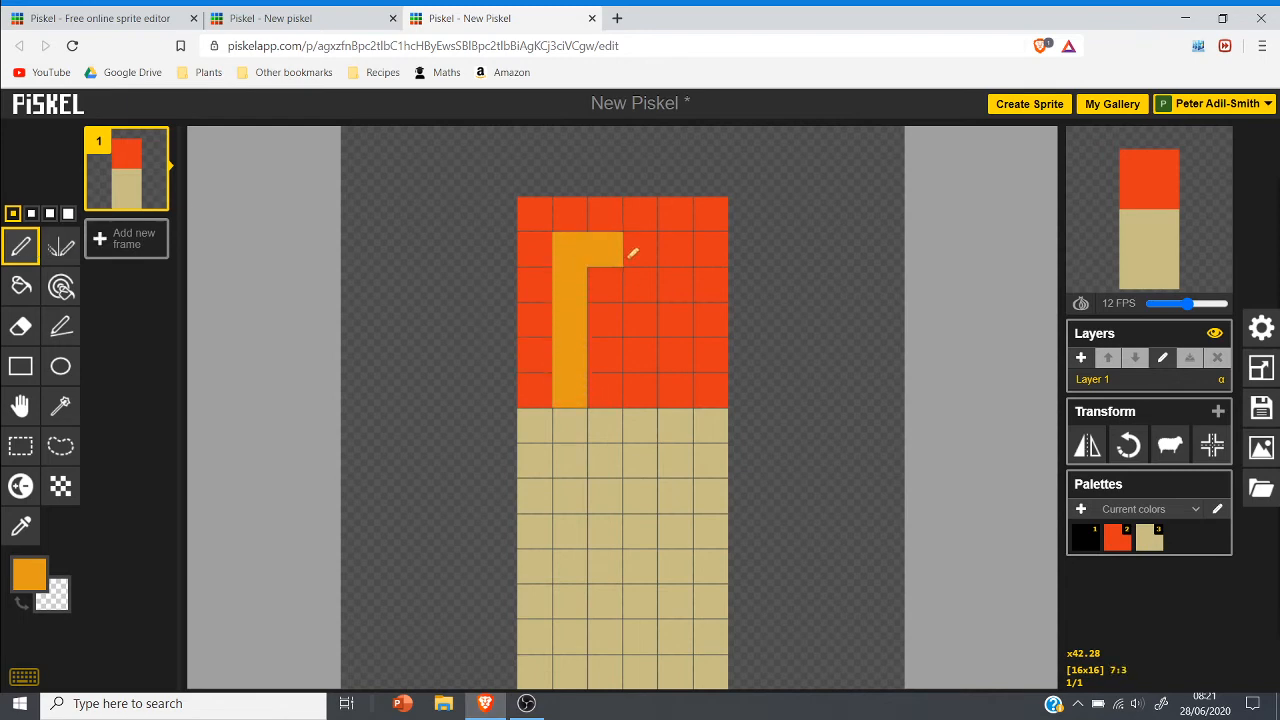
mouse_move(632, 253)
left_mouse_down()
mouse_move(663, 258)
mouse_move(674, 380)
left_mouse_up()
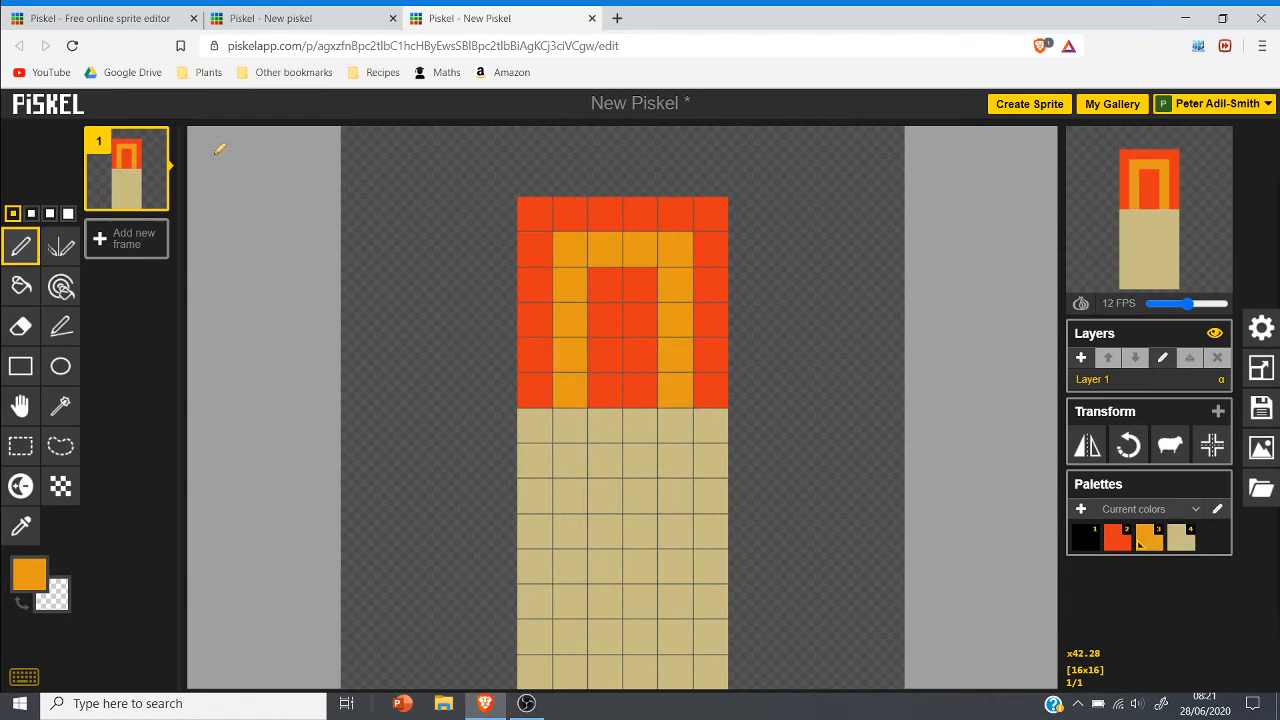
key("ctrl+z")
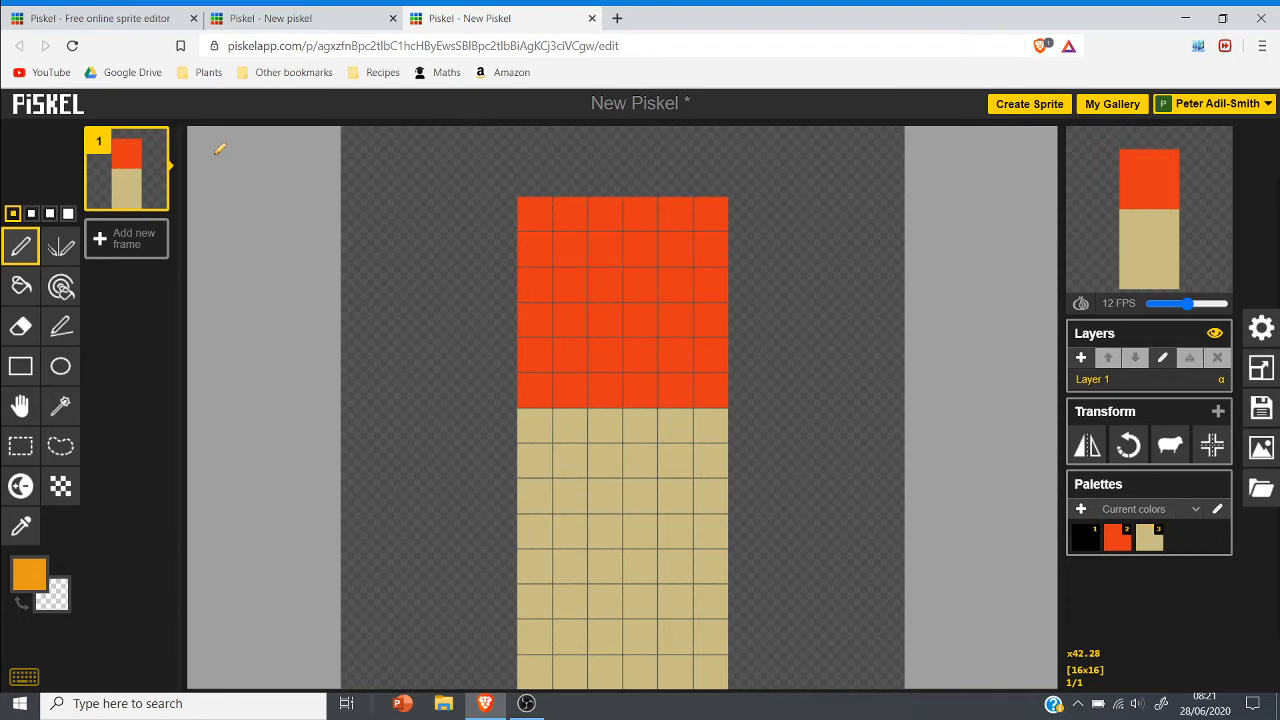
Step: Duplicate frame 1 and draw a solid orange block 4 pixels wide and 5 high inside the copy's red square, resting on the beige body
left_click(150, 200)
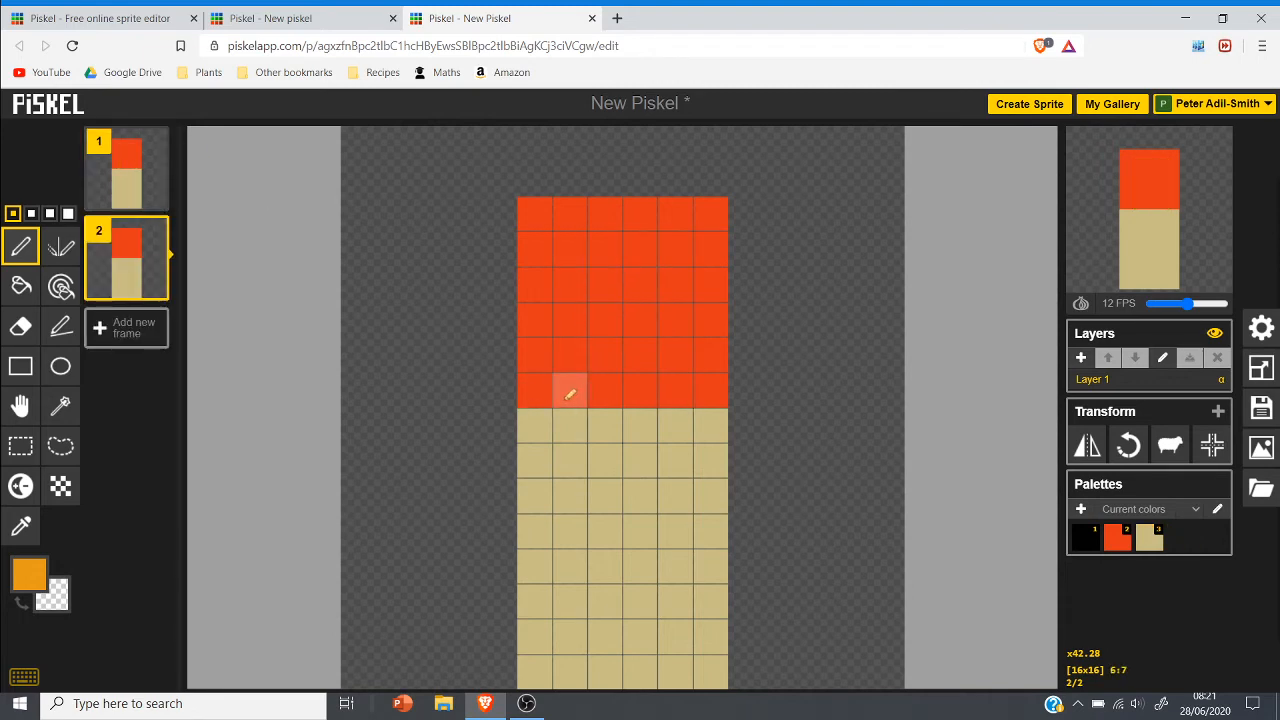
mouse_move(570, 390)
left_mouse_down()
mouse_move(558, 250)
mouse_move(630, 245)
left_mouse_up()
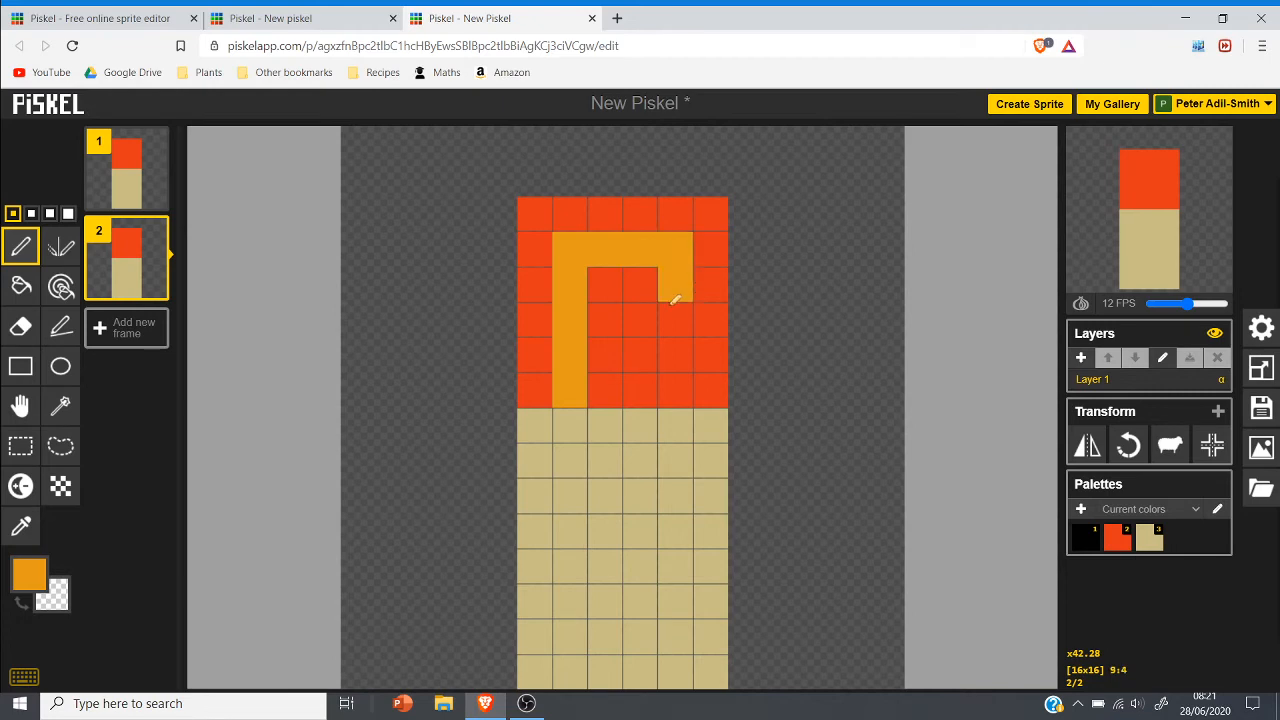
left_click_drag(675, 300, 674, 380)
mouse_move(605, 285)
left_mouse_down()
mouse_move(639, 279)
mouse_move(633, 387)
mouse_move(608, 314)
left_mouse_up()
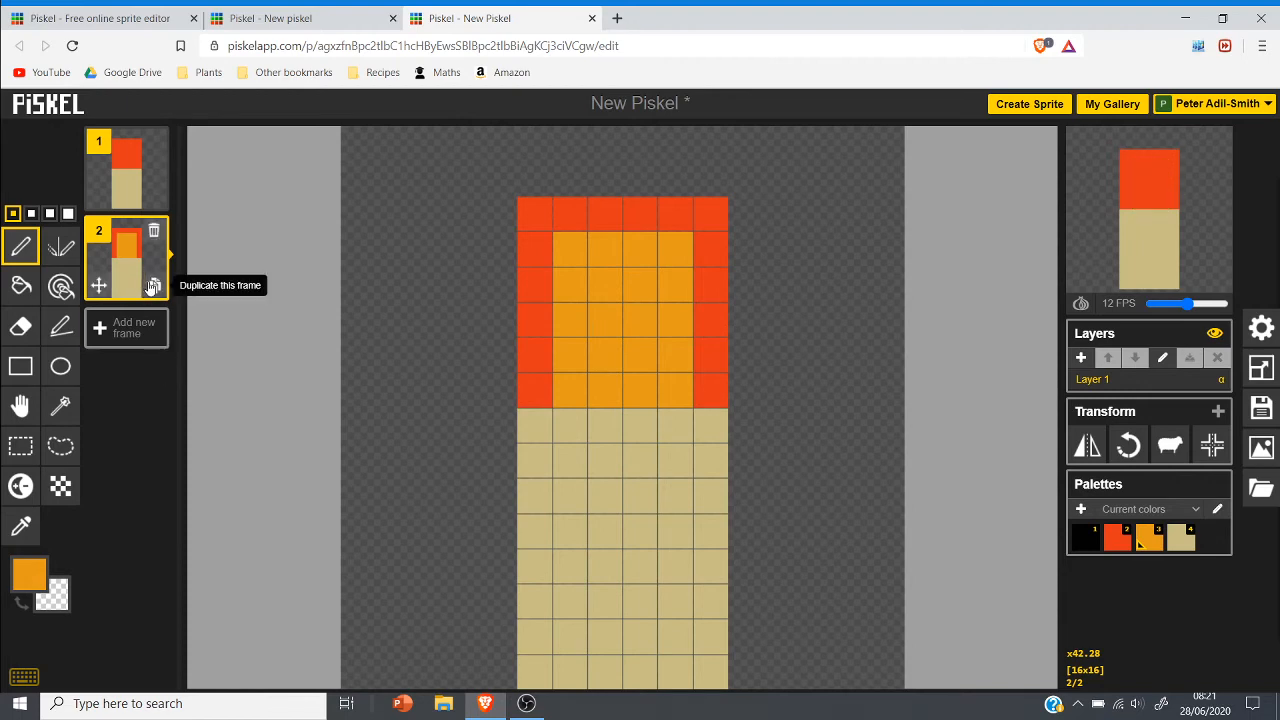
Step: Duplicate frame 2 and draw a yellow #d5e419 block 2 pixels wide and 4 high in the lower centre of the copy's orange area
left_click(153, 288)
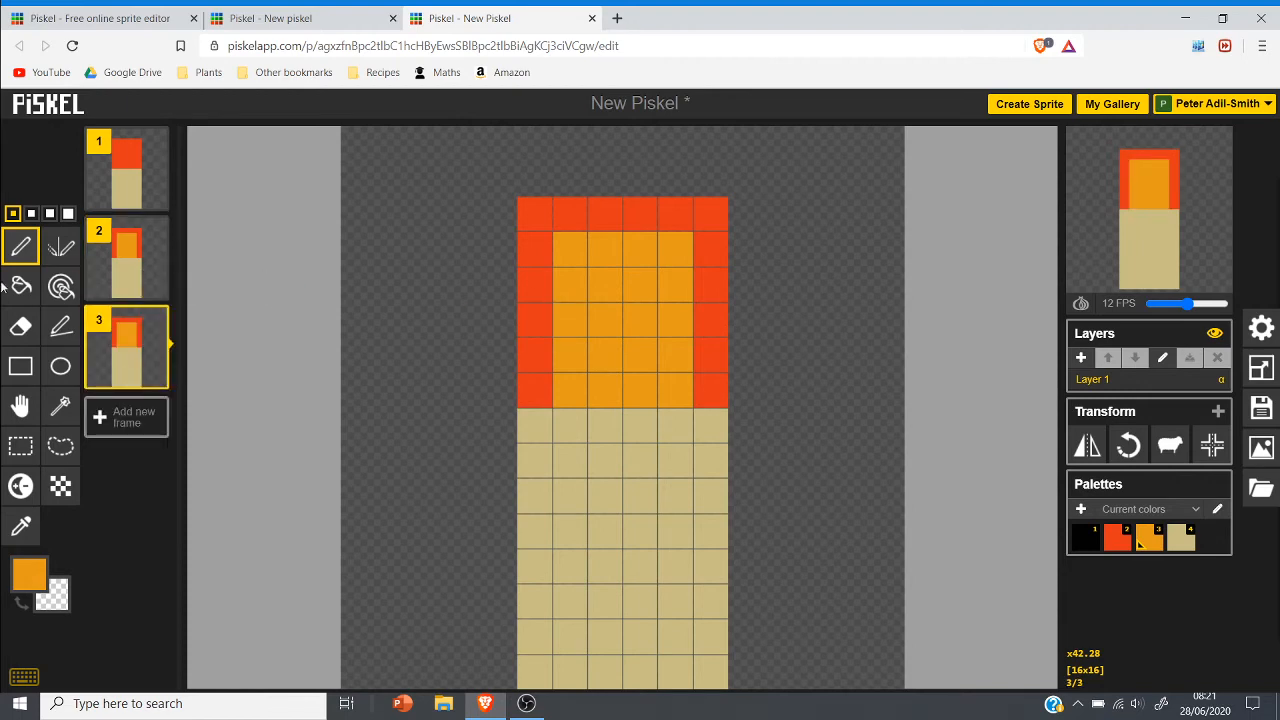
left_click(29, 572)
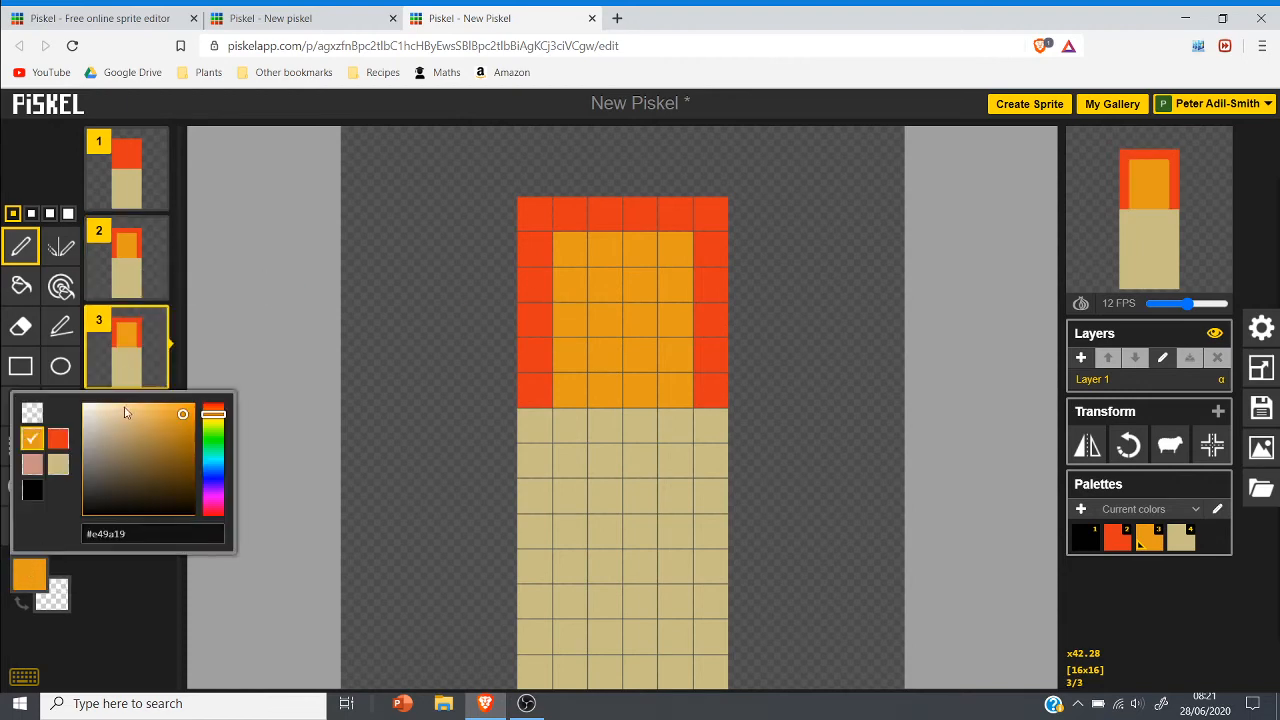
left_click(216, 426)
left_click_drag(608, 290, 606, 392)
left_click_drag(645, 341, 640, 380)
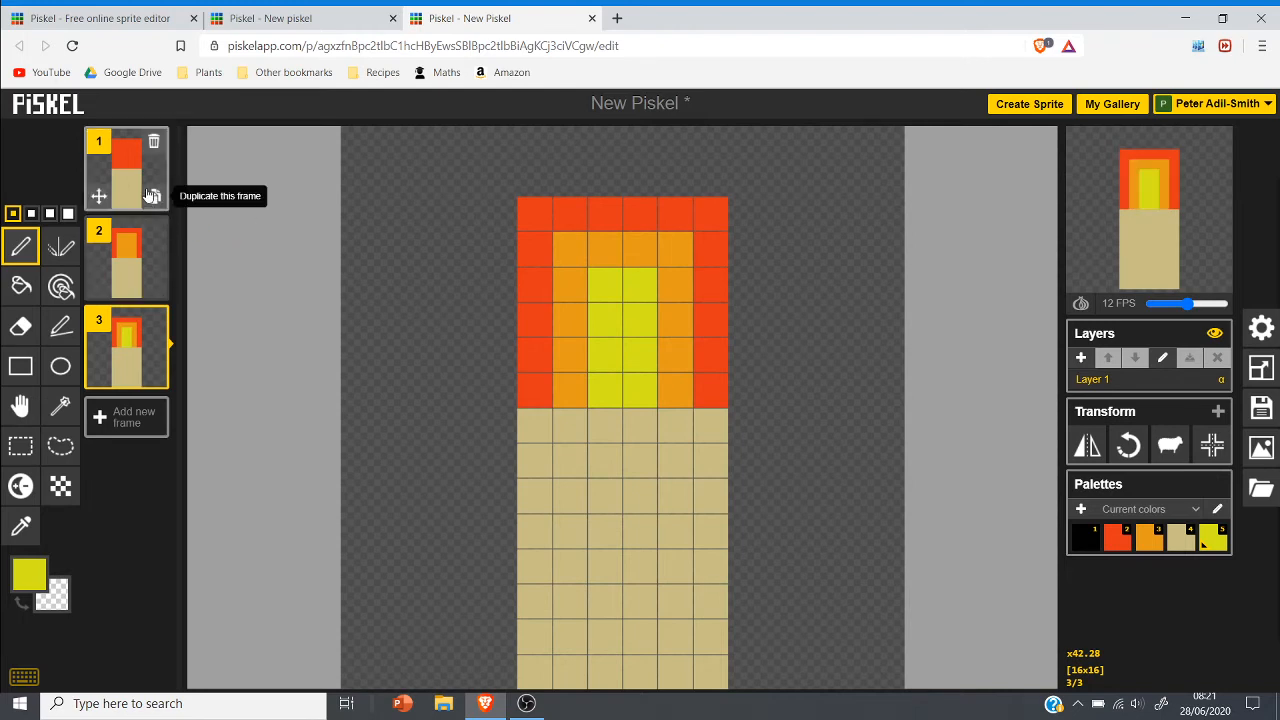
Step: Duplicate frames 1 and 2 and move the copies behind the yellow frame, with the orange copy as frame 4 and the red copy as frame 5
left_click(152, 197)
left_click_drag(143, 274, 151, 555)
left_click(140, 265)
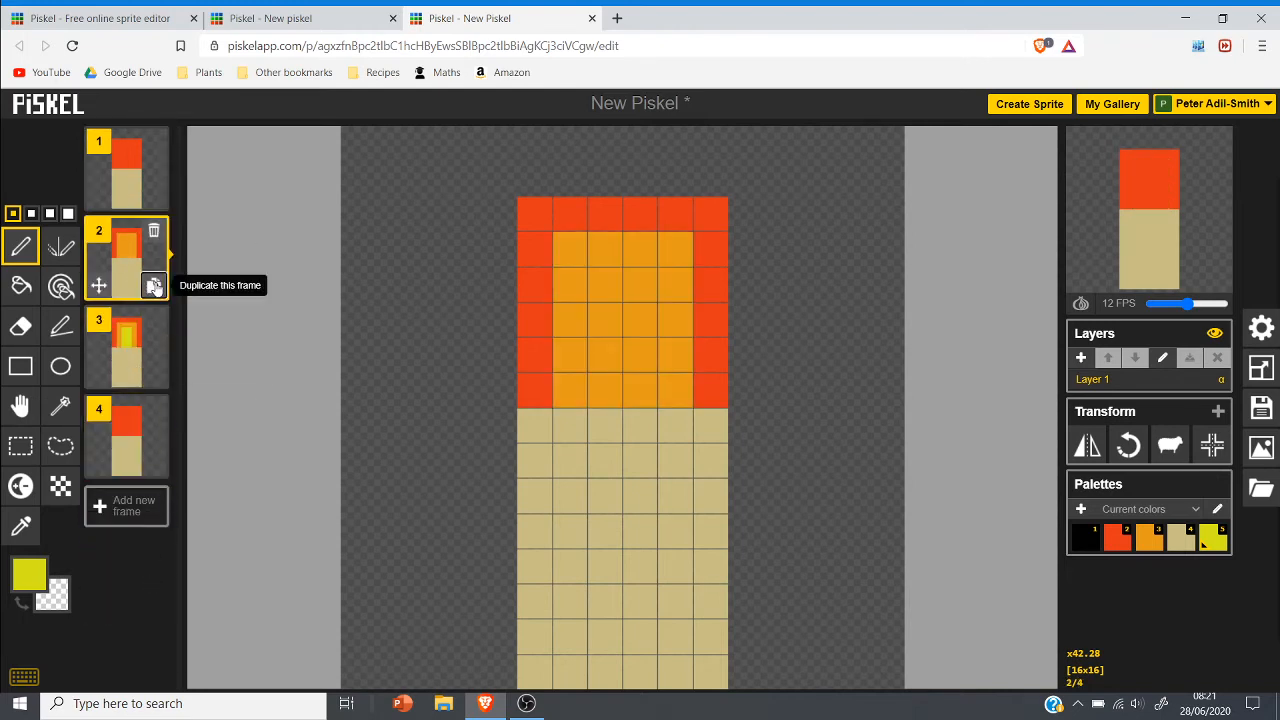
left_click(153, 285)
left_click_drag(130, 338, 134, 430)
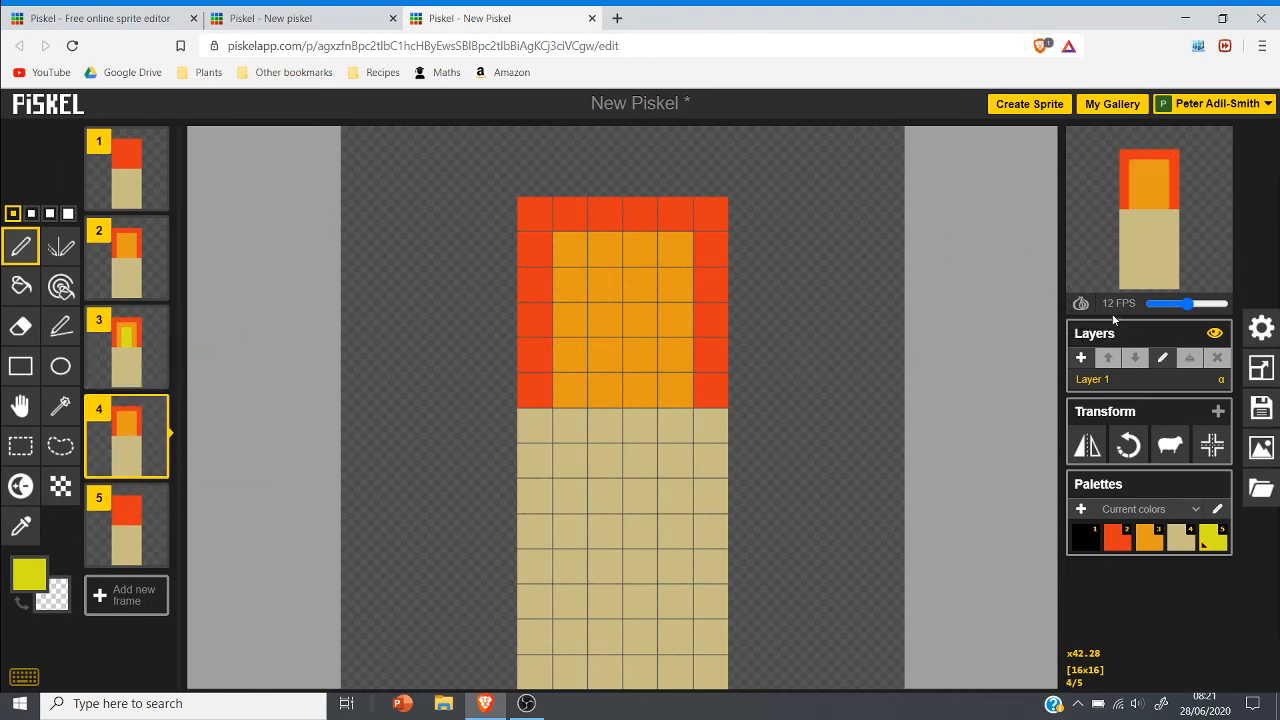
Step: Watch the animation in the separate preview window and look at frame 2
mouse_move(1163, 234)
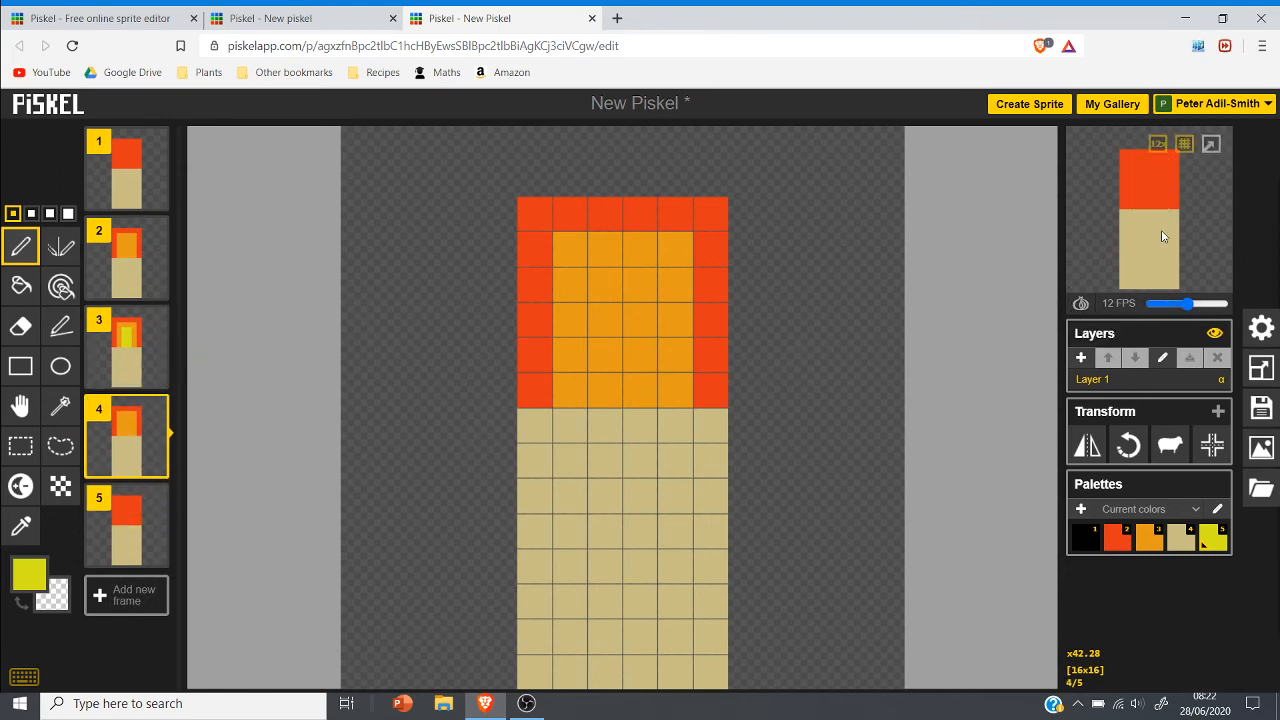
left_click(1210, 145)
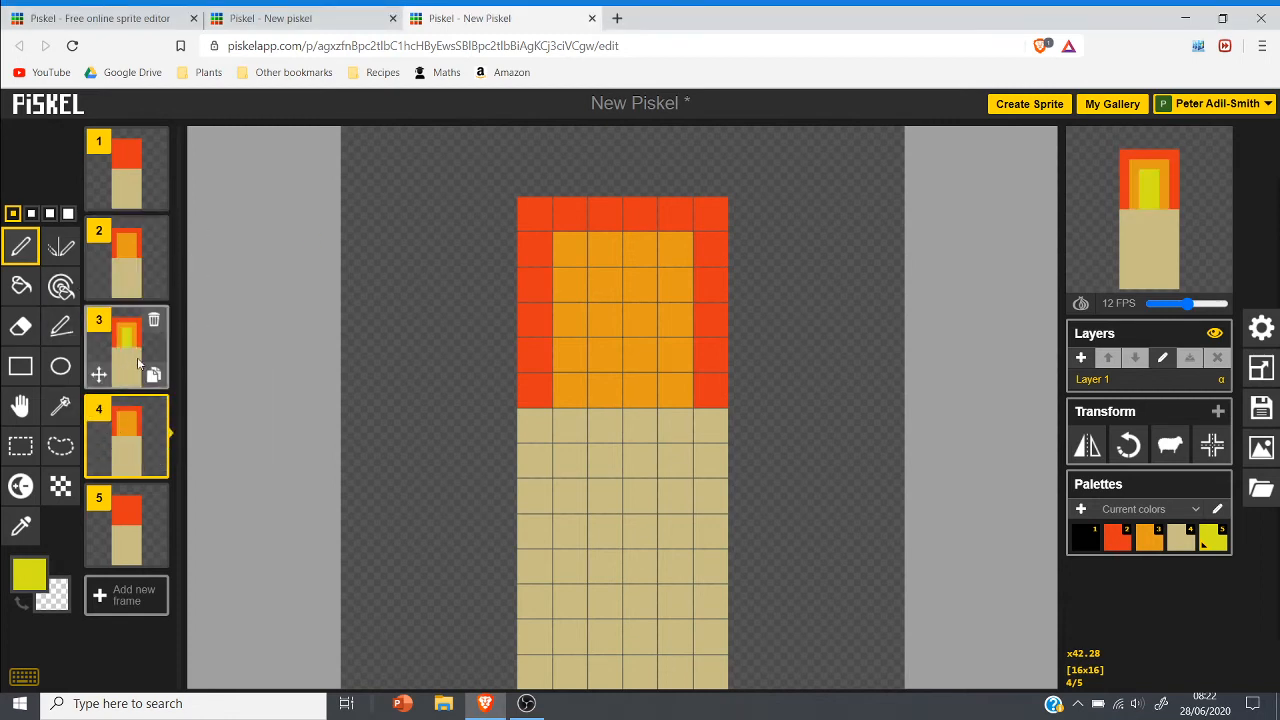
left_click(131, 258)
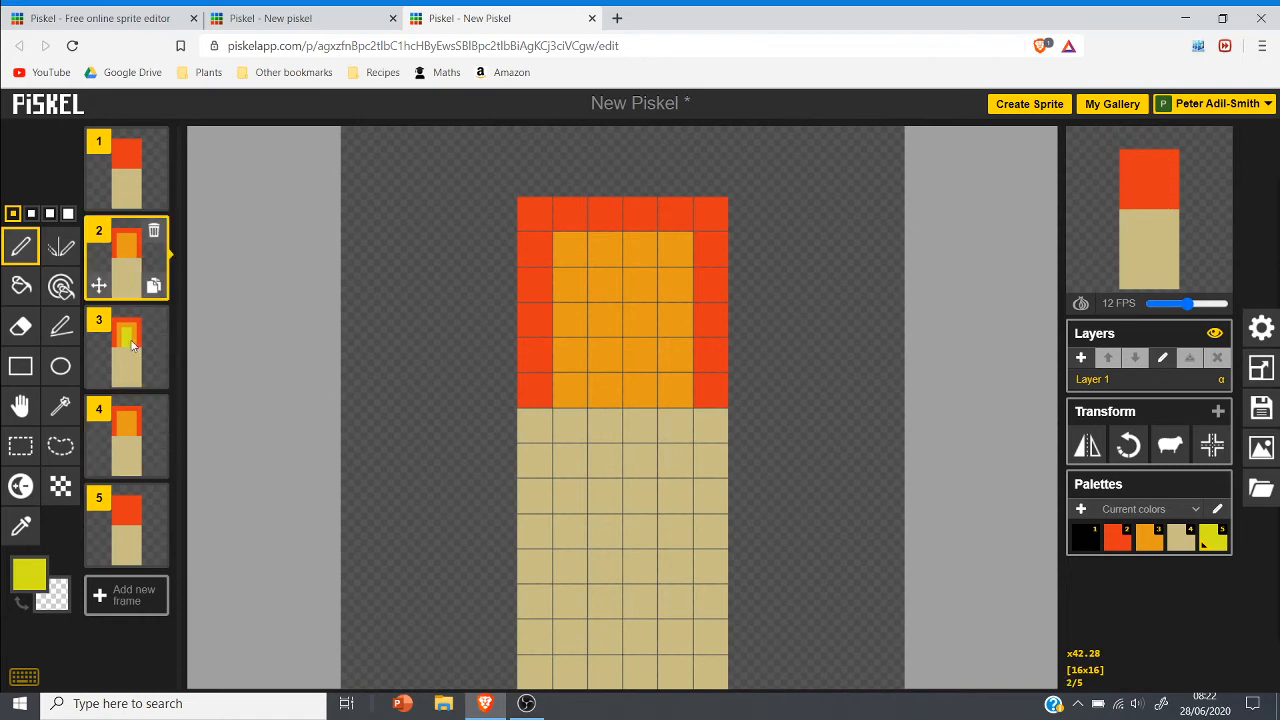
Step: Duplicate frame 4 and paint the copy's outer orange pixels red, leaving a central orange block 2 pixels wide and 4 high
left_click(153, 464)
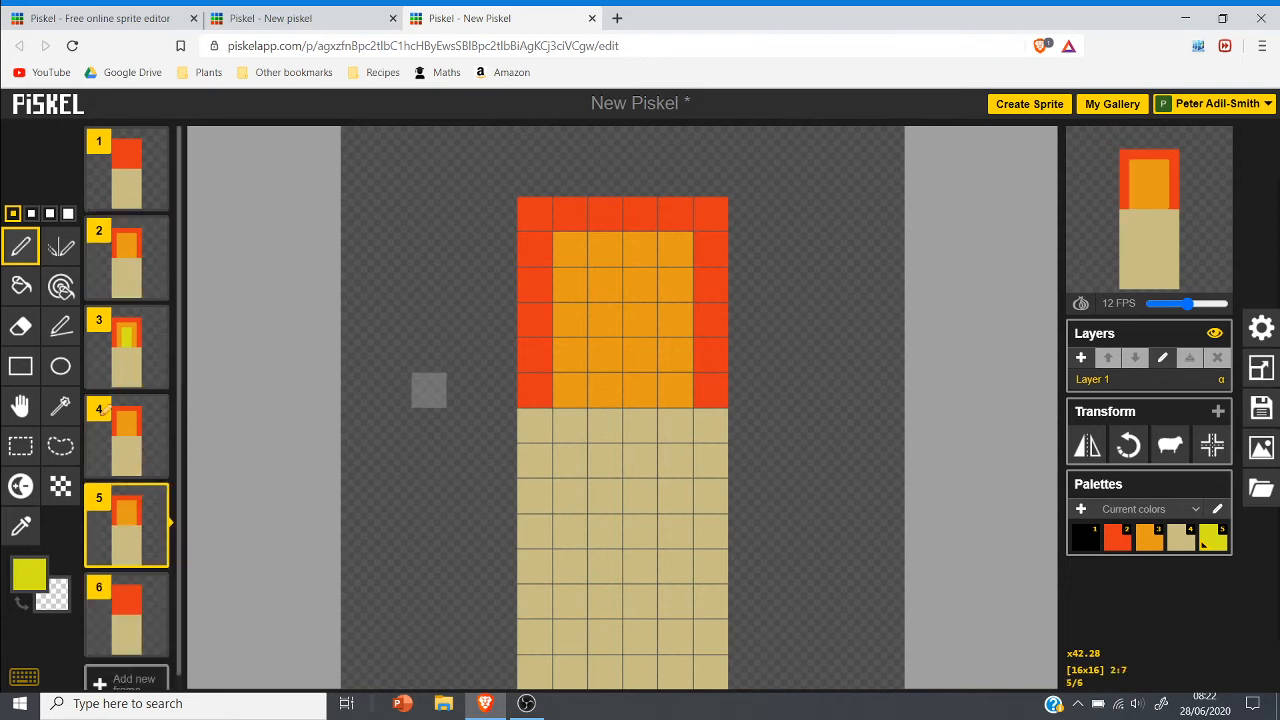
left_click(29, 573)
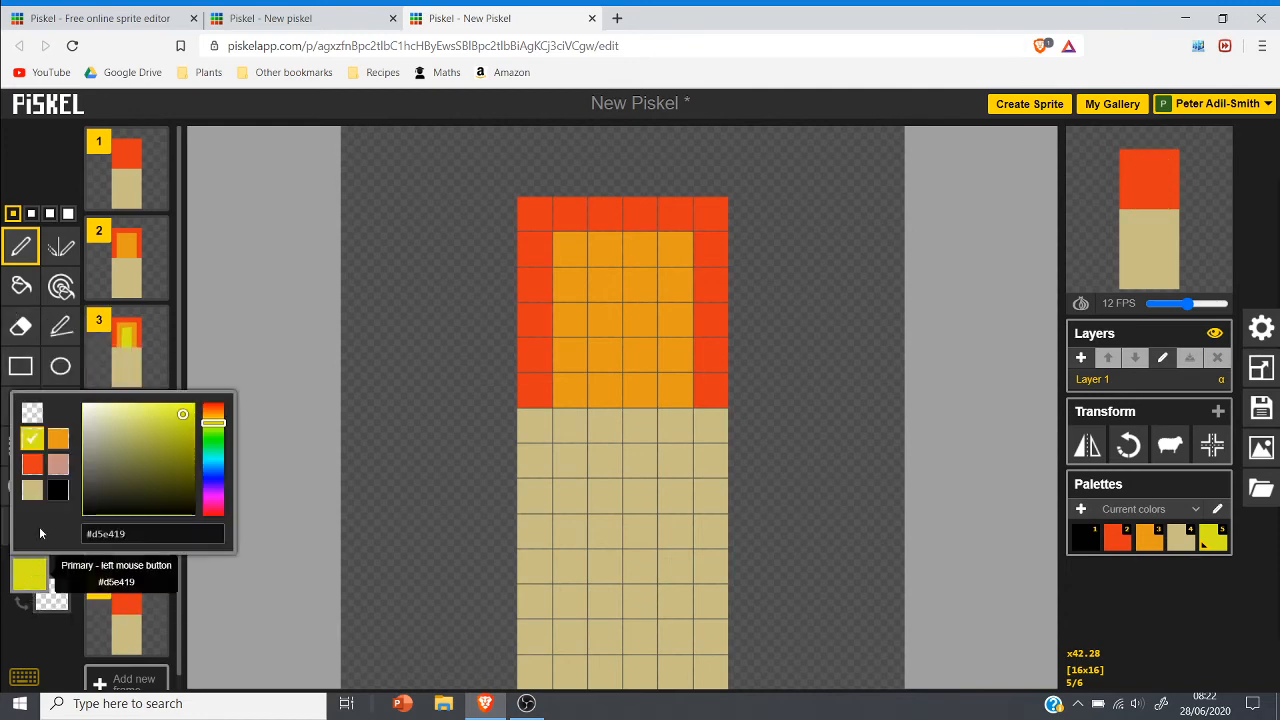
left_click(33, 464)
left_click_drag(571, 249, 572, 388)
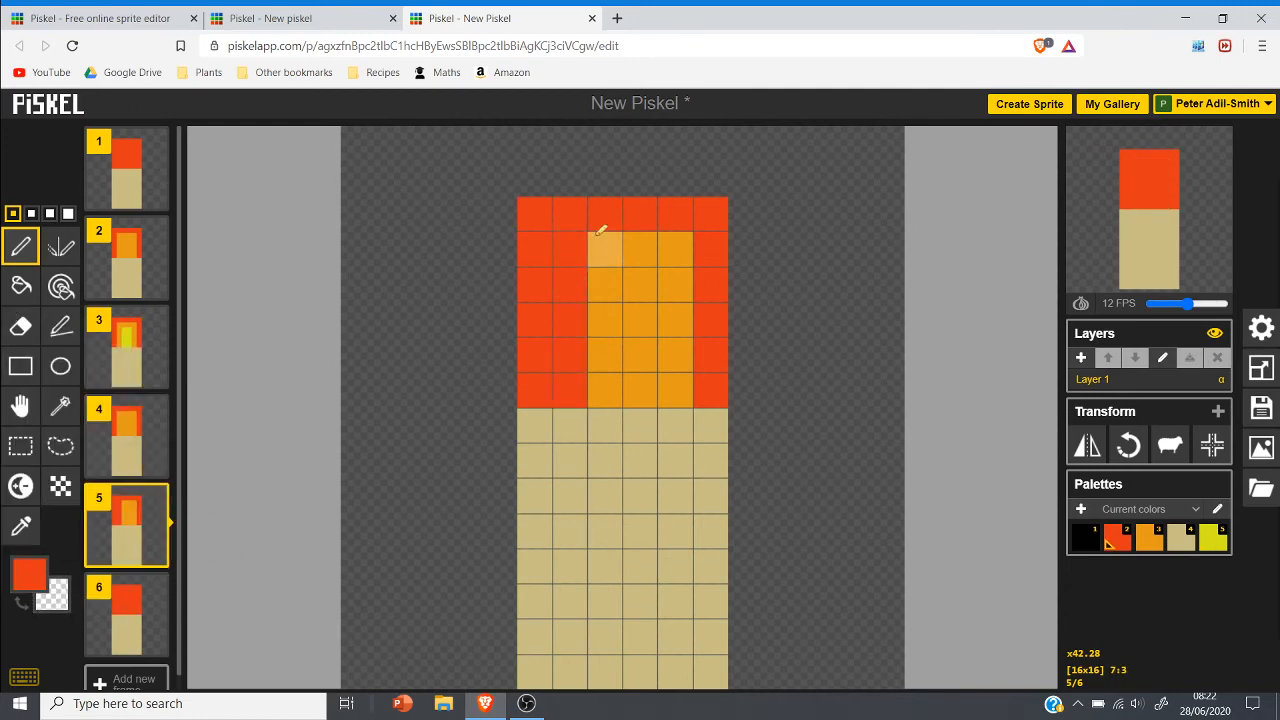
mouse_move(601, 231)
left_mouse_down()
mouse_move(674, 238)
mouse_move(680, 374)
left_mouse_up()
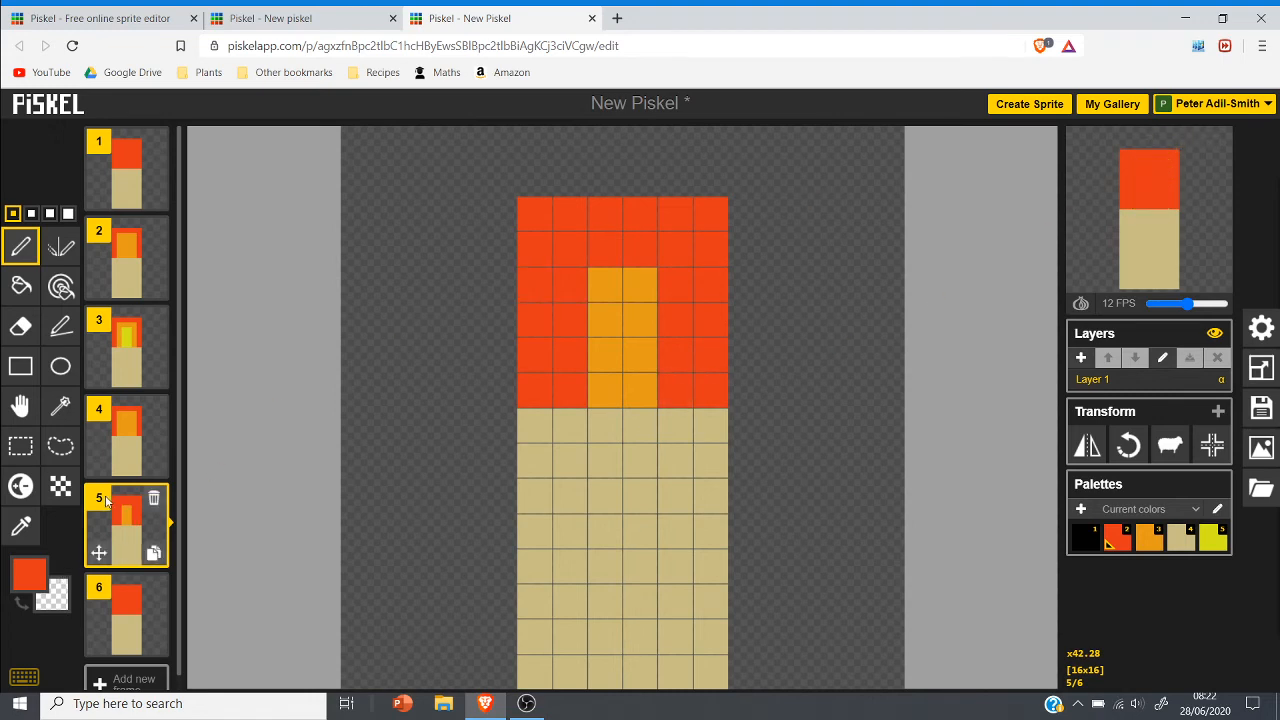
Step: Duplicate frame 4 again and move the copy behind the frame with the narrow orange block, as frame 6
left_click(125, 446)
left_click(153, 466)
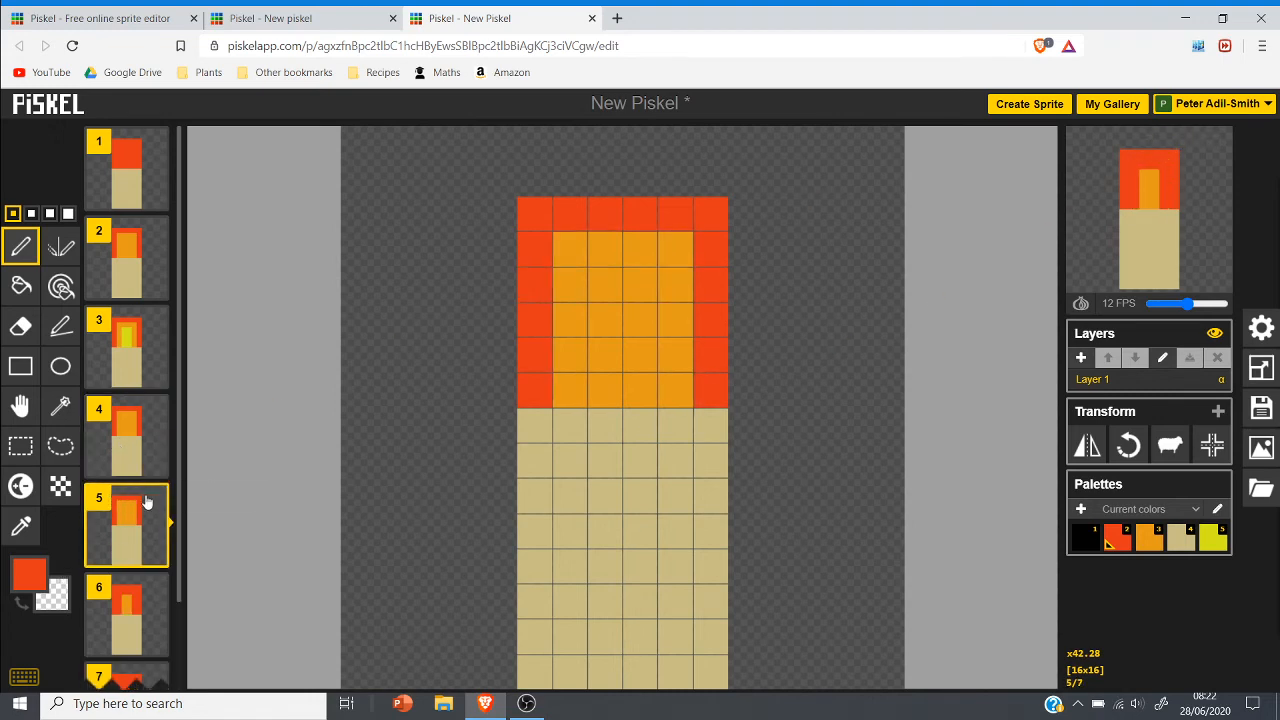
left_click_drag(140, 515, 129, 645)
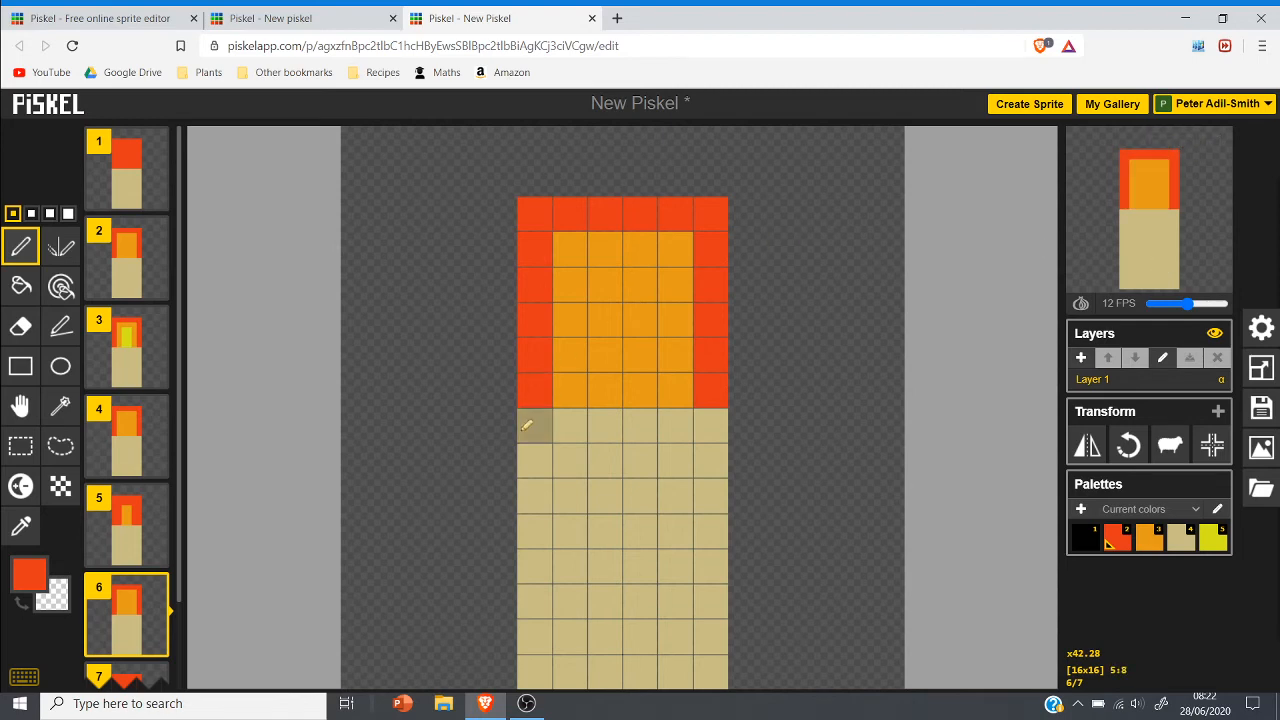
Step: Shade frame 6's body in darker beige #a29a6b, leaving a stepped light beige area three rows deep at the centre
left_click(33, 582)
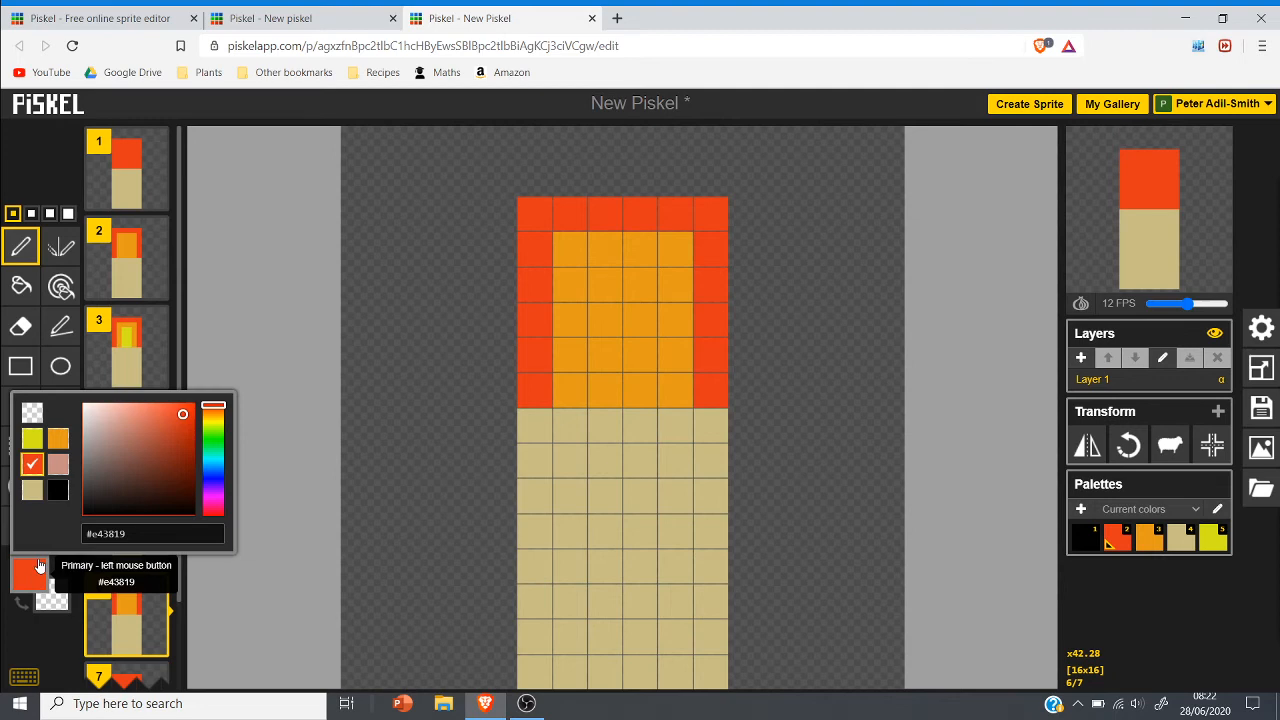
left_click(31, 490)
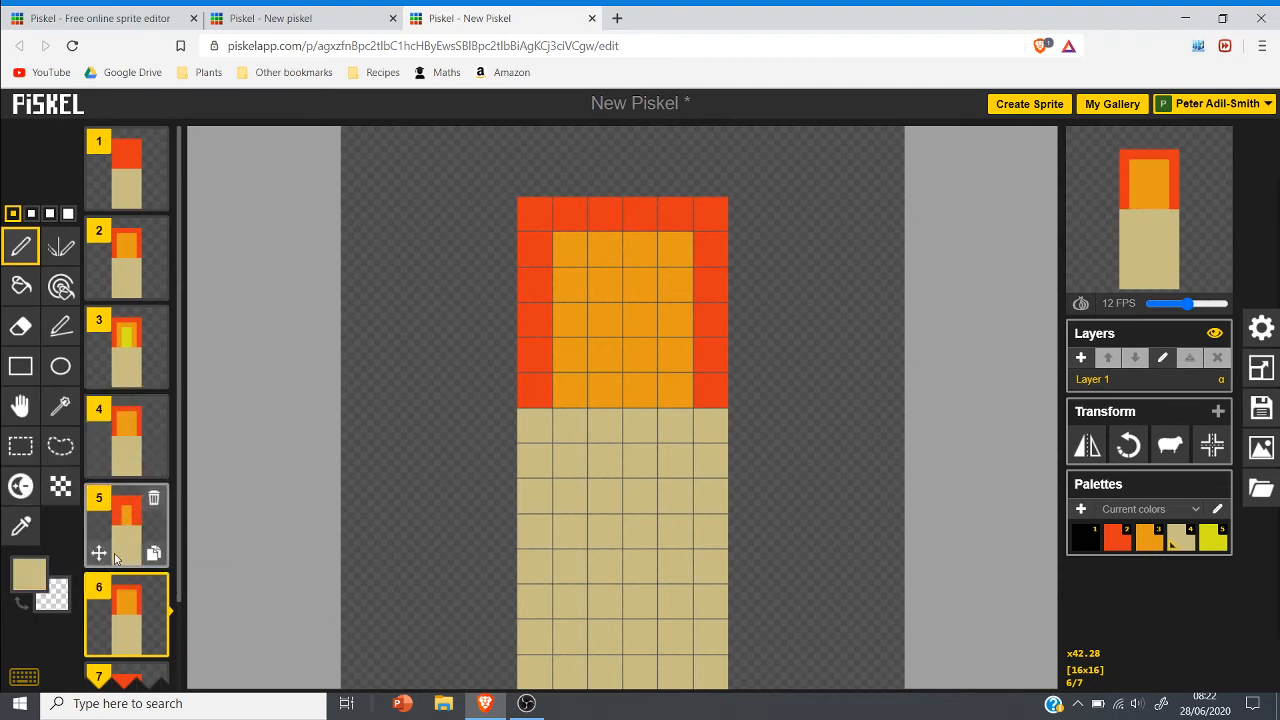
left_click(30, 575)
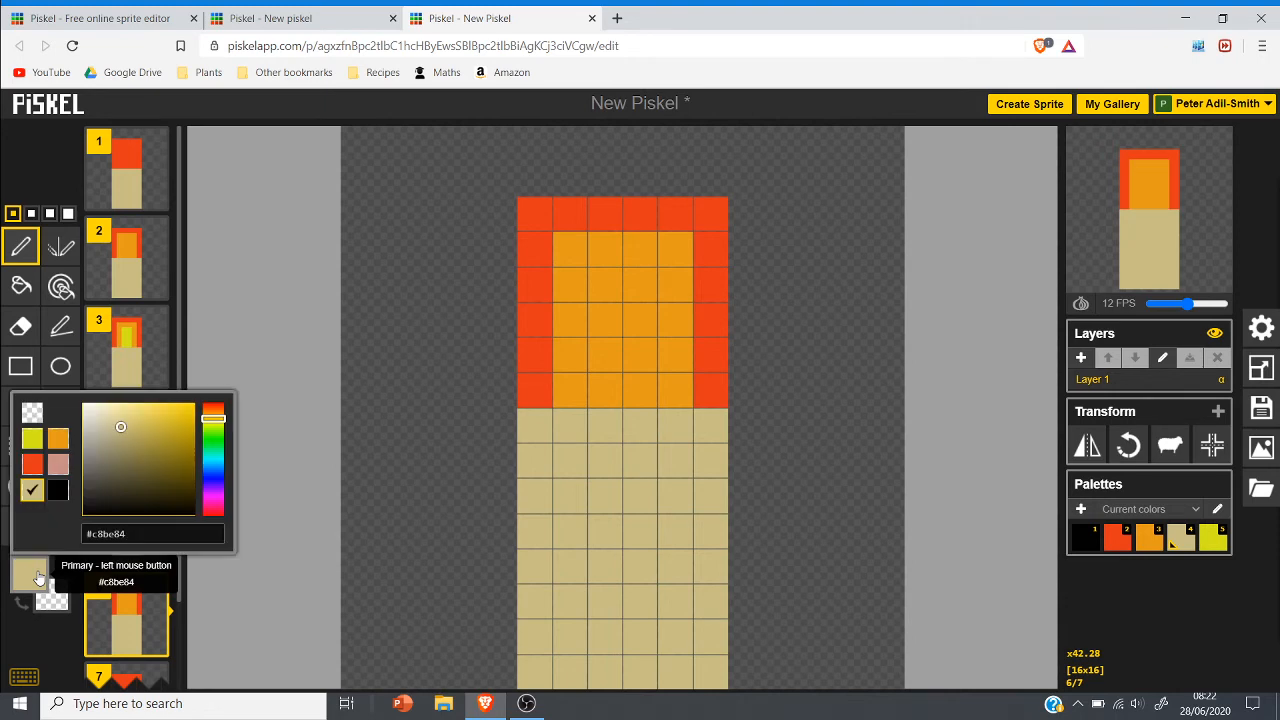
left_click(120, 443)
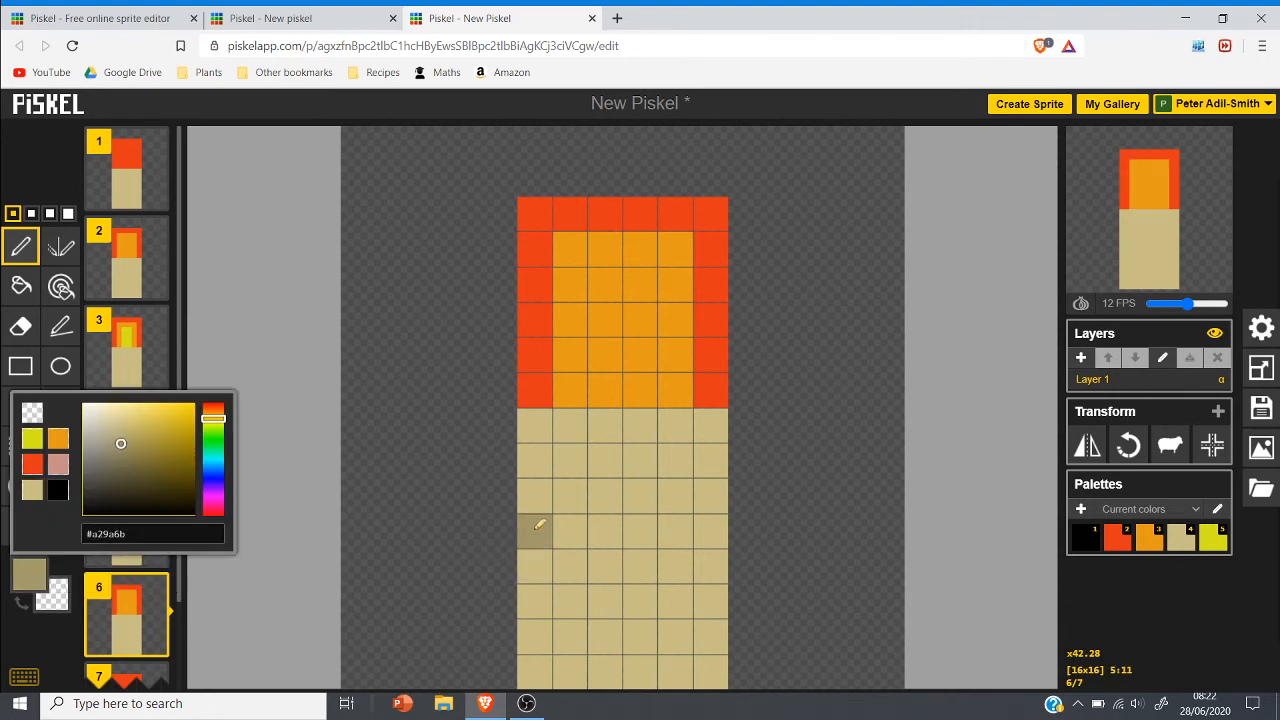
left_click(606, 530)
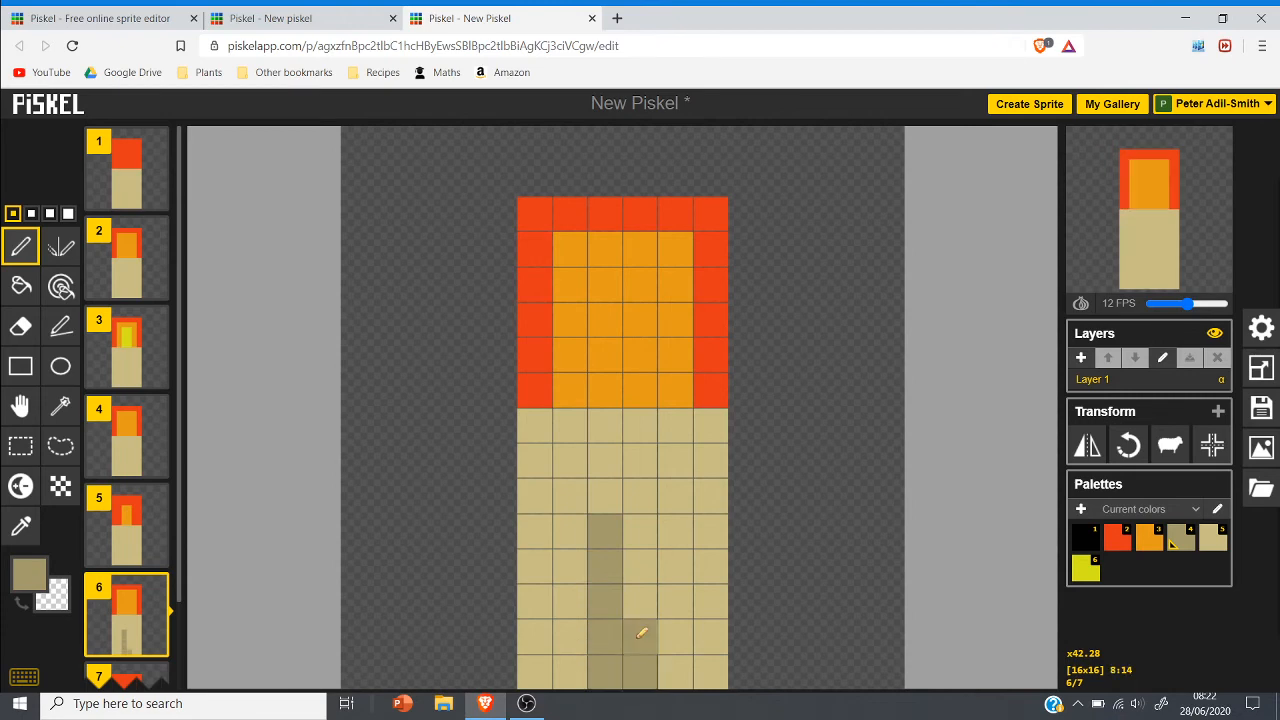
left_click_drag(642, 569, 640, 540)
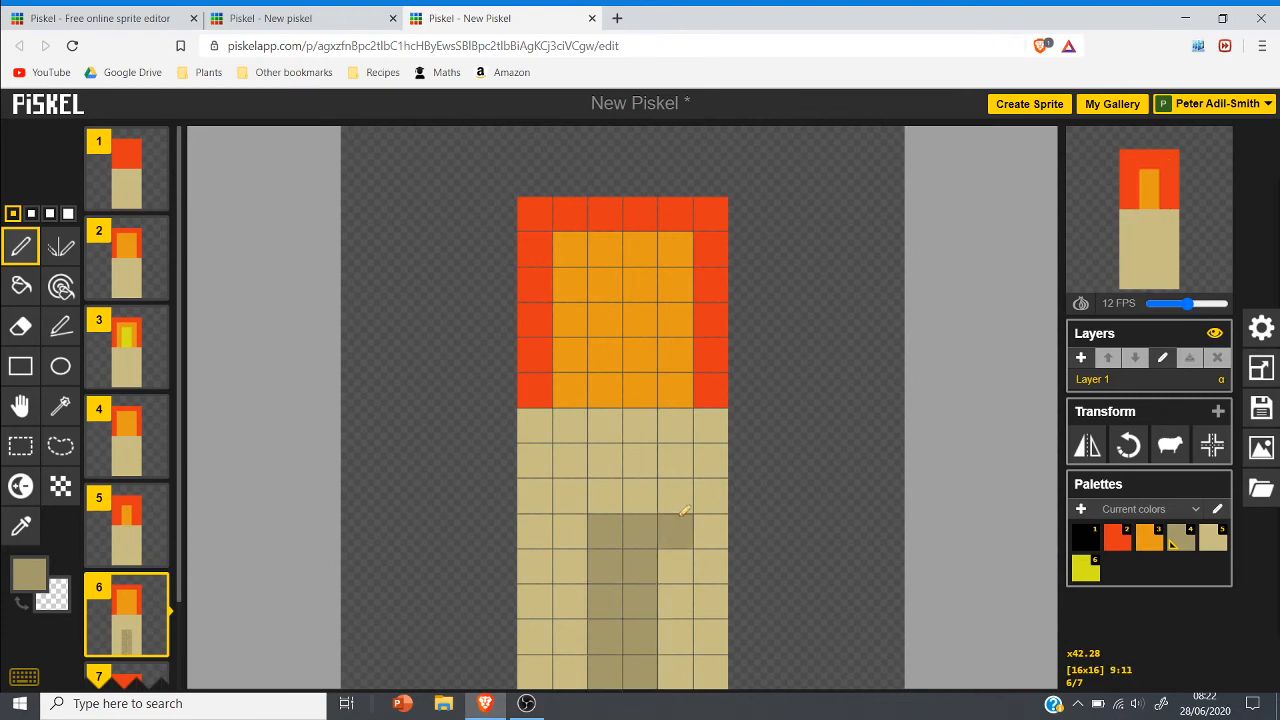
left_click_drag(677, 494, 676, 657)
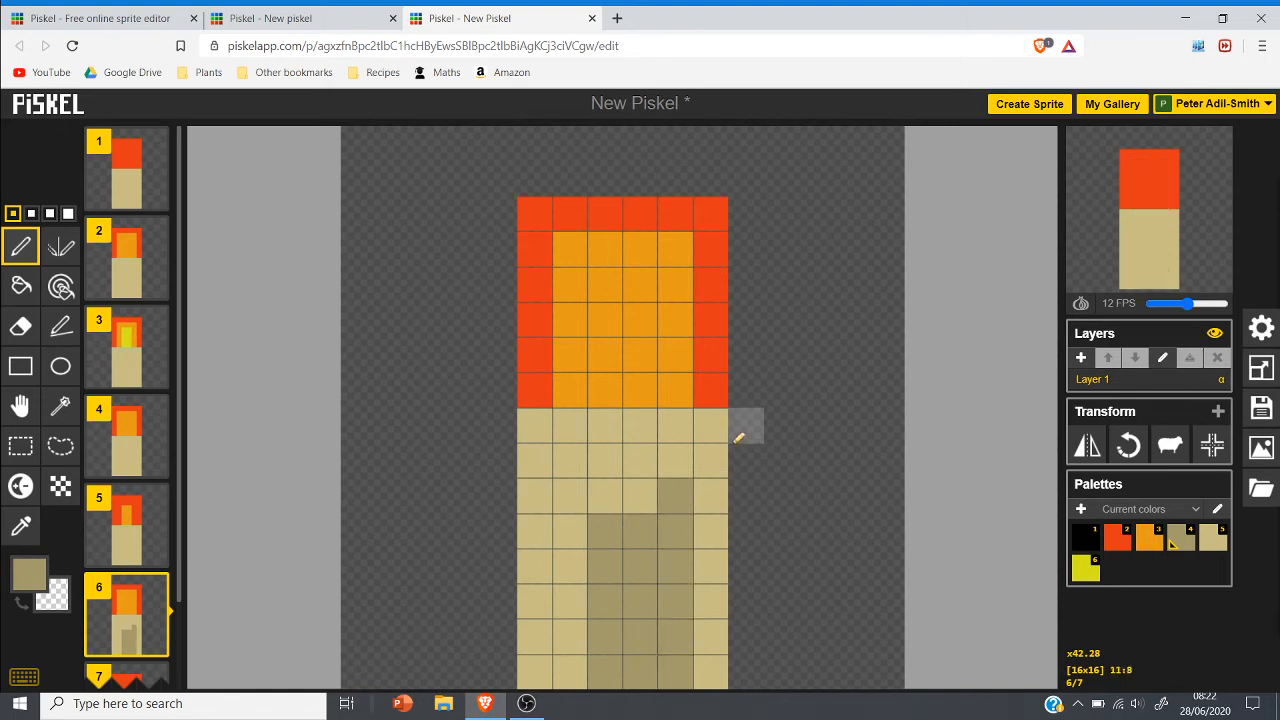
left_click_drag(714, 457, 727, 628)
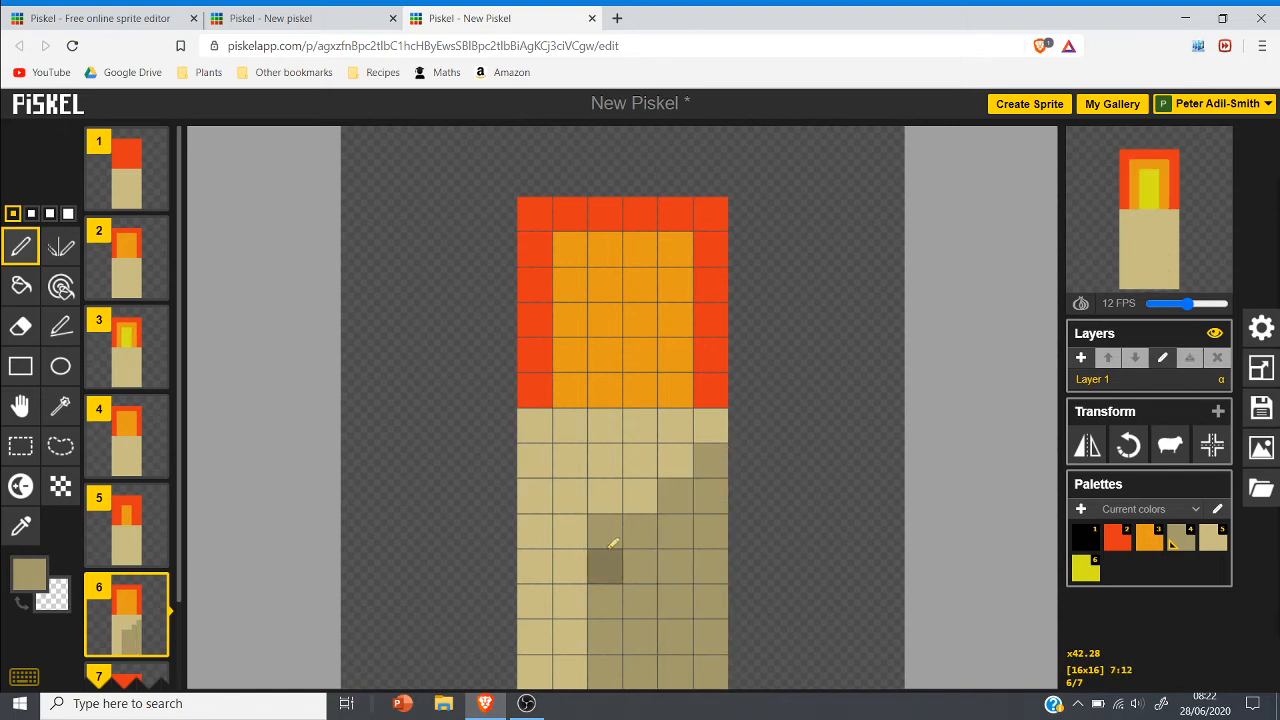
left_click_drag(570, 499, 581, 660)
left_click_drag(540, 490, 543, 640)
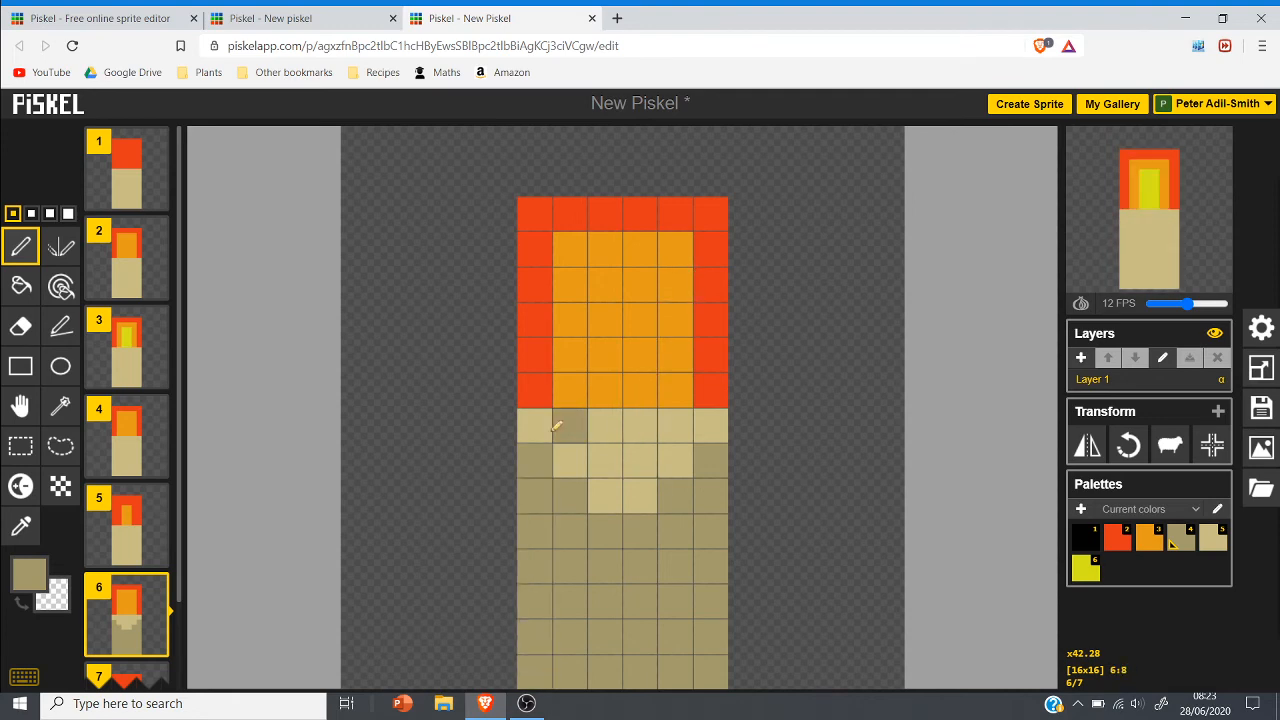
Step: Repaint the edge pixels in the original light beige on frame 6, extending the stepped light area down by one row
left_click(30, 575)
left_click(36, 490)
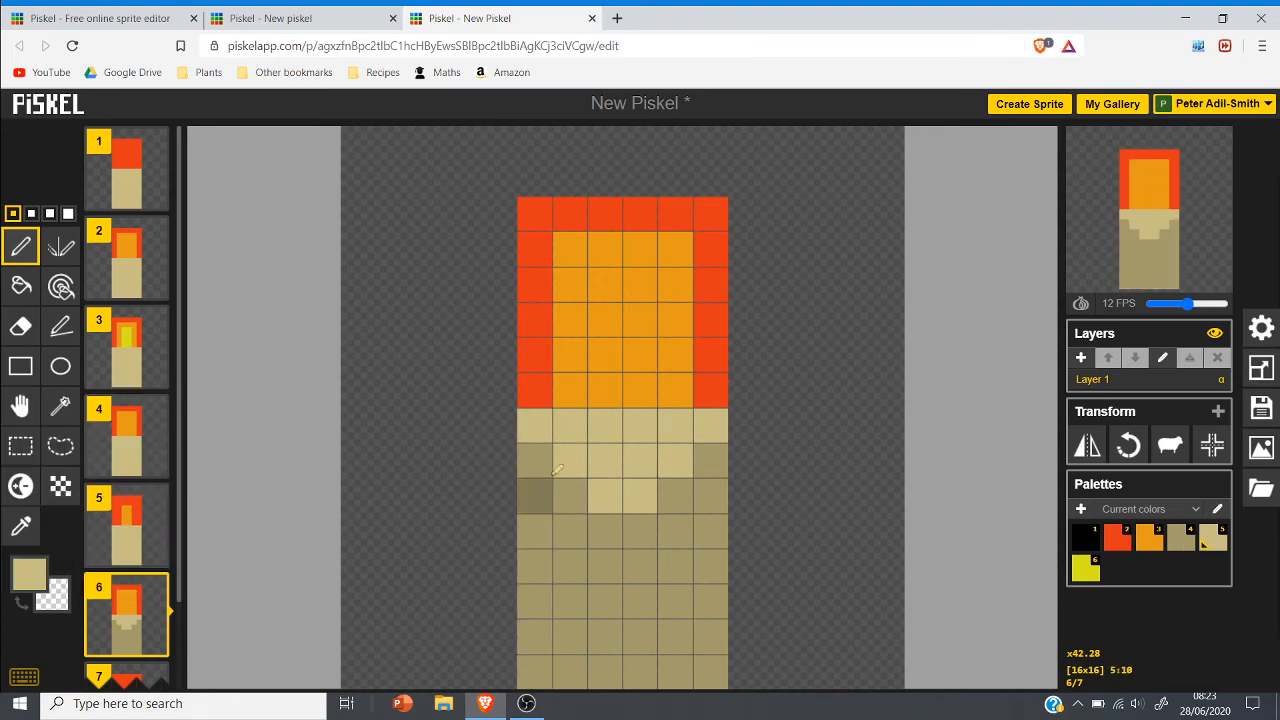
left_click_drag(555, 474, 640, 540)
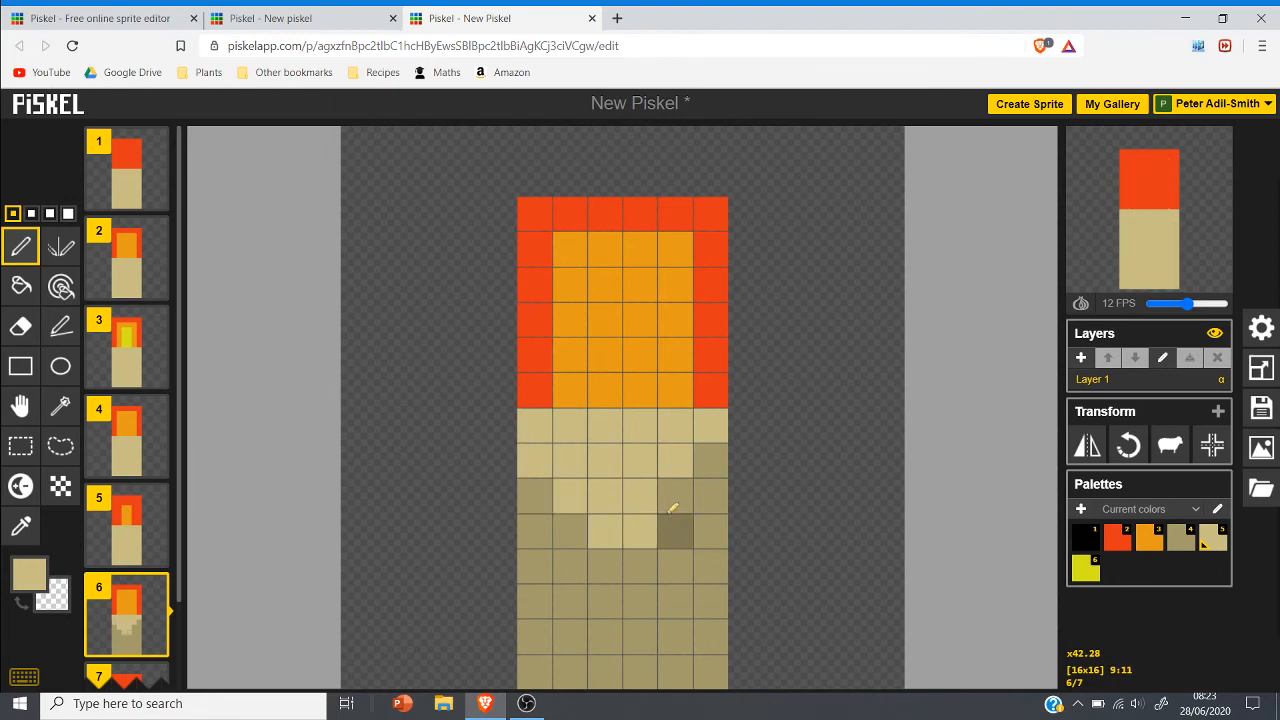
left_click(700, 460)
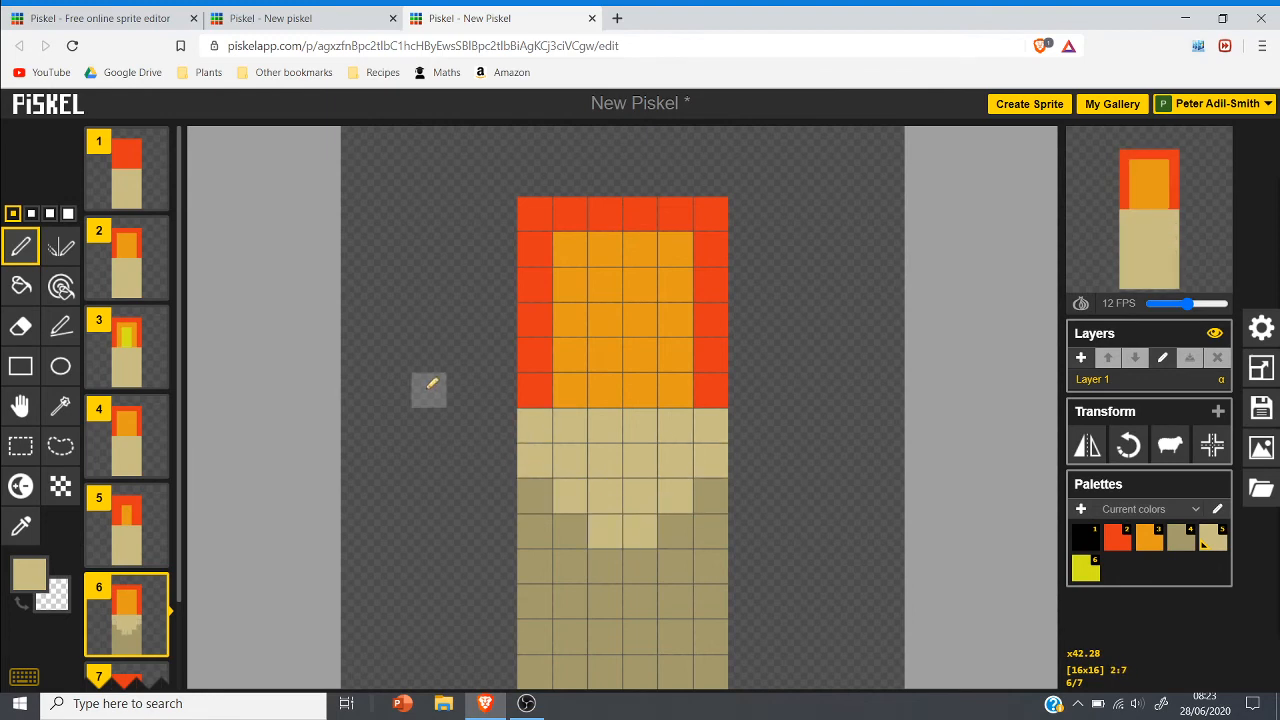
Step: Shade frame 7's body in the darker beige, leaving a stepped light area four rows deep at the centre
scroll(117, 630, "down", 2)
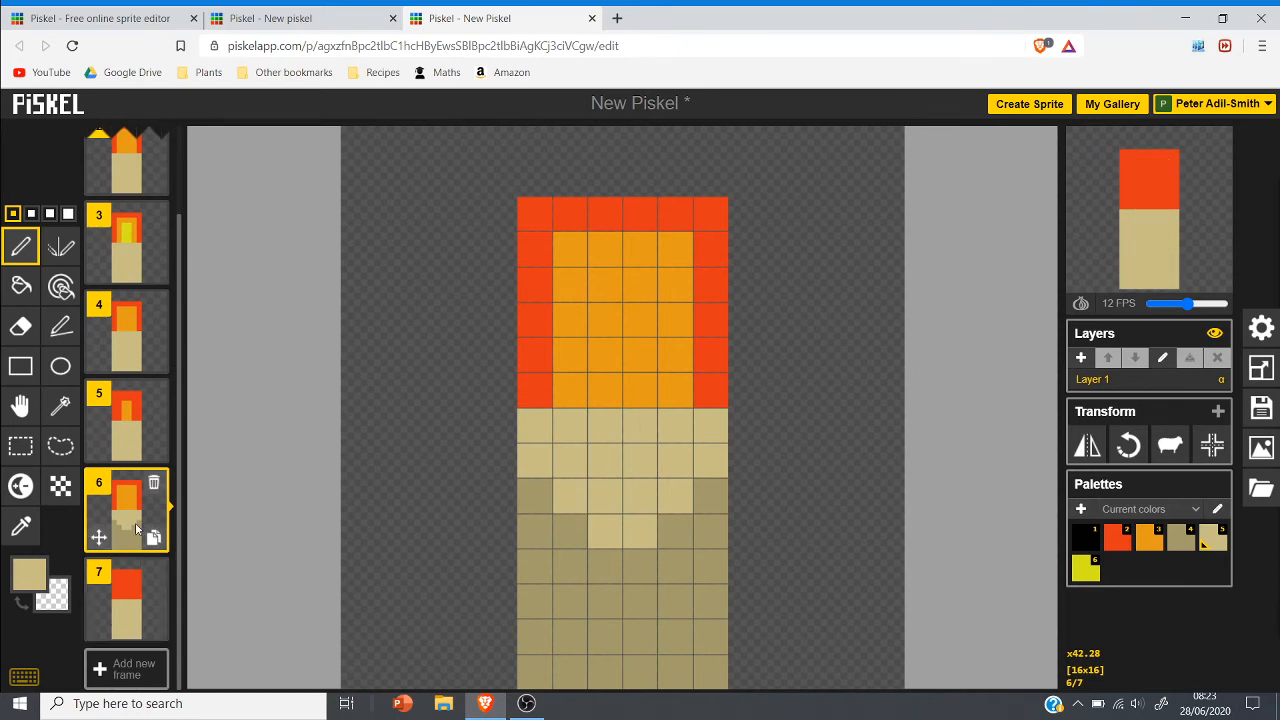
left_click(117, 612)
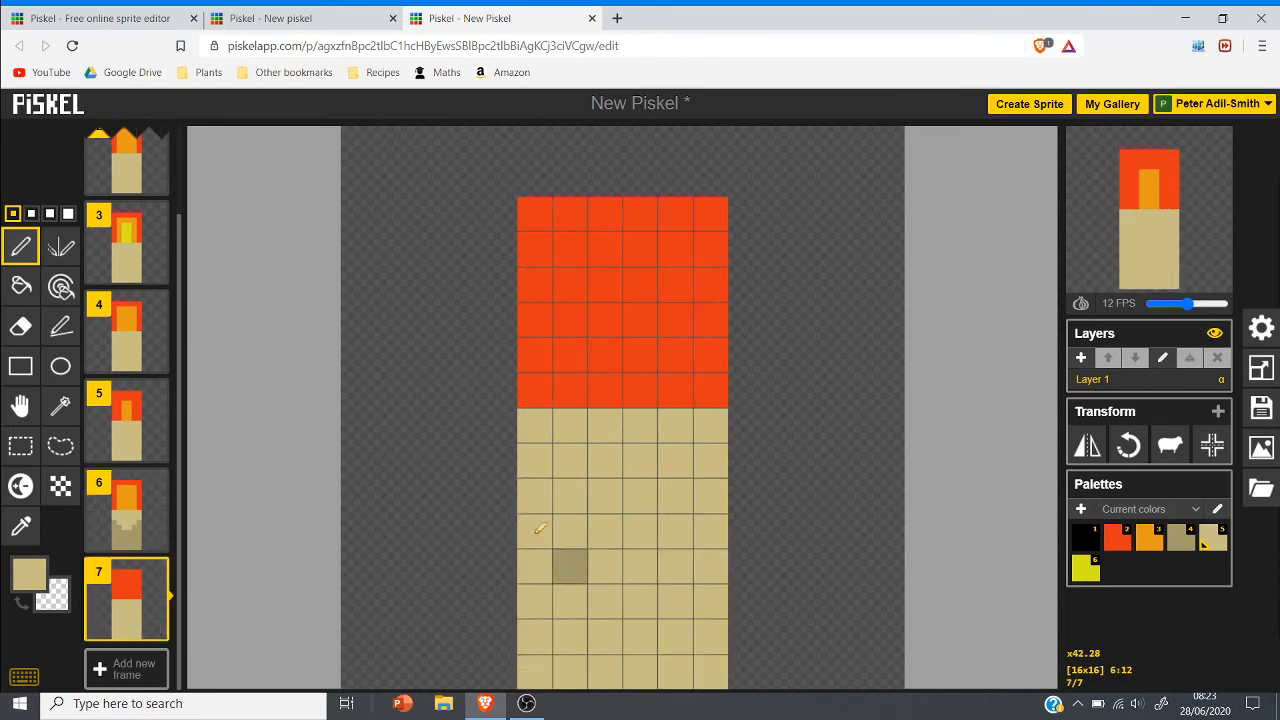
left_click(32, 560)
left_click(32, 438)
left_click_drag(535, 494, 536, 680)
left_click_drag(570, 525, 572, 685)
mouse_move(605, 558)
left_mouse_down()
mouse_move(614, 655)
mouse_move(645, 577)
mouse_move(681, 619)
mouse_move(688, 528)
mouse_move(703, 628)
mouse_move(699, 657)
mouse_move(676, 672)
left_mouse_up()
left_click_drag(710, 497, 720, 608)
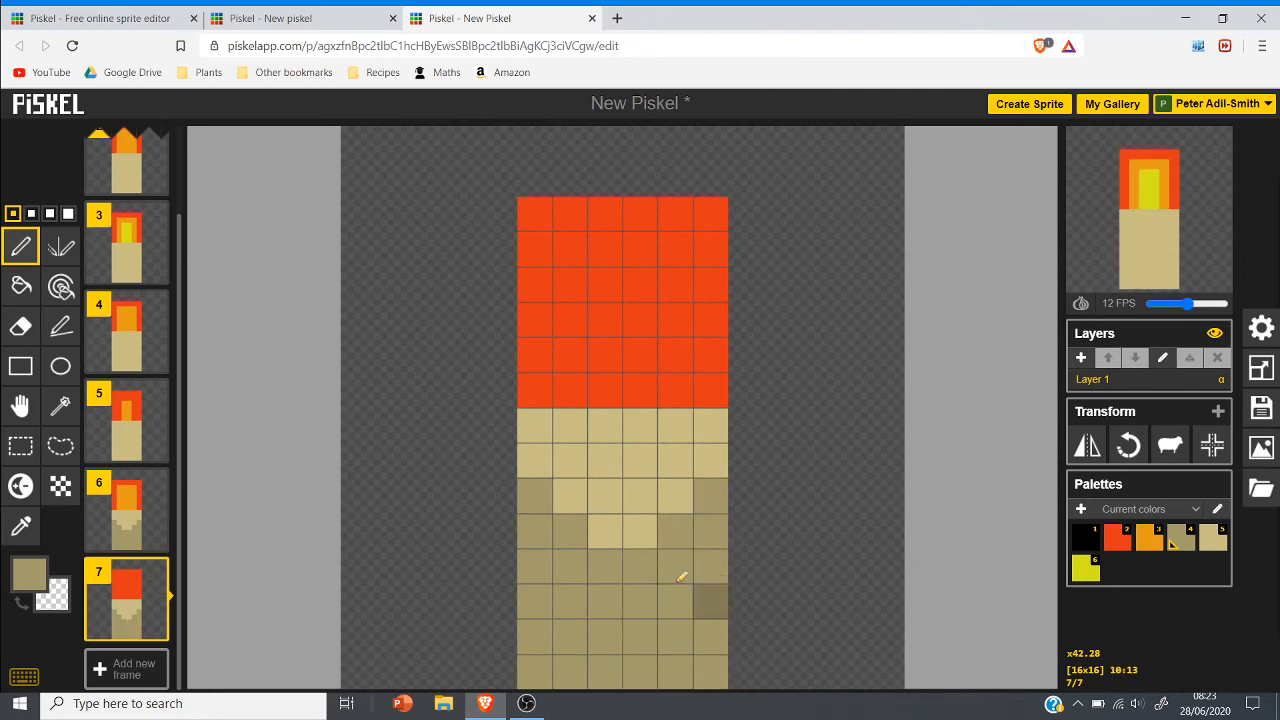
Step: Shade frame 5's body in the same stepped darker beige pattern and erase the stray dark pixel in its light area
left_click(126, 420)
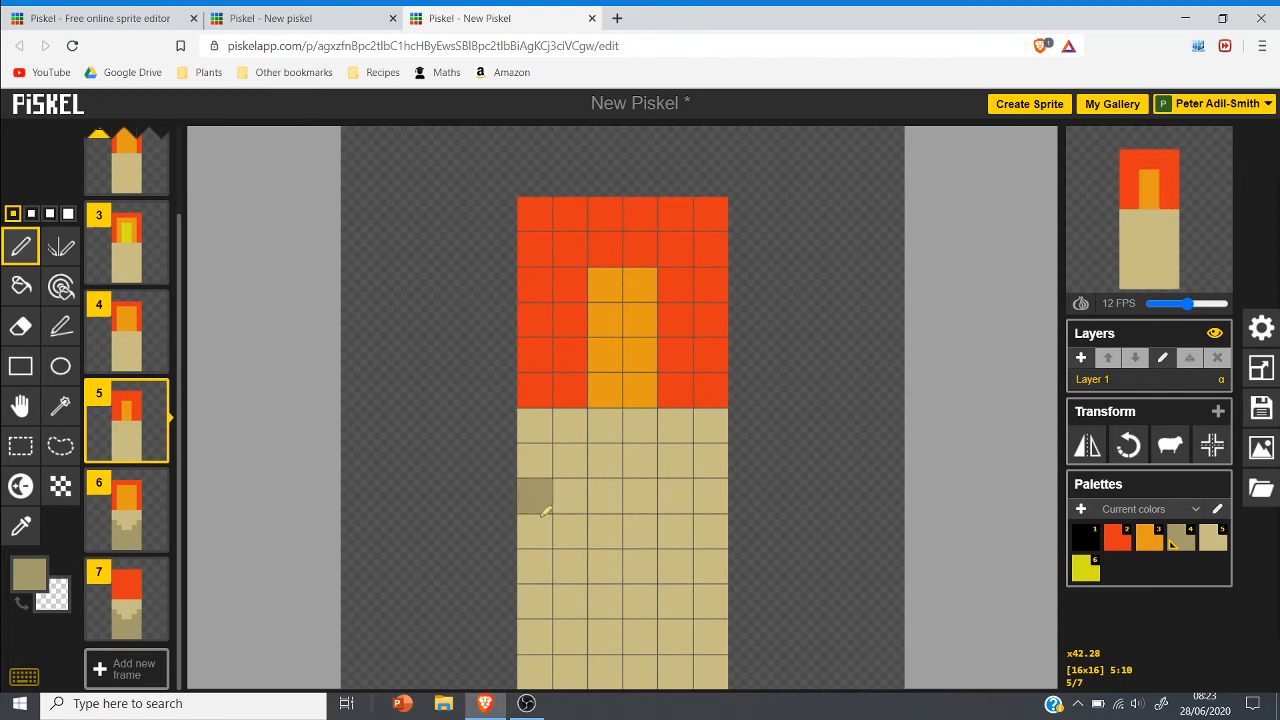
left_click_drag(532, 500, 561, 621)
mouse_move(570, 566)
left_mouse_down()
mouse_move(571, 529)
mouse_move(571, 651)
mouse_move(606, 560)
mouse_move(609, 661)
mouse_move(604, 640)
left_mouse_up()
left_click(639, 542)
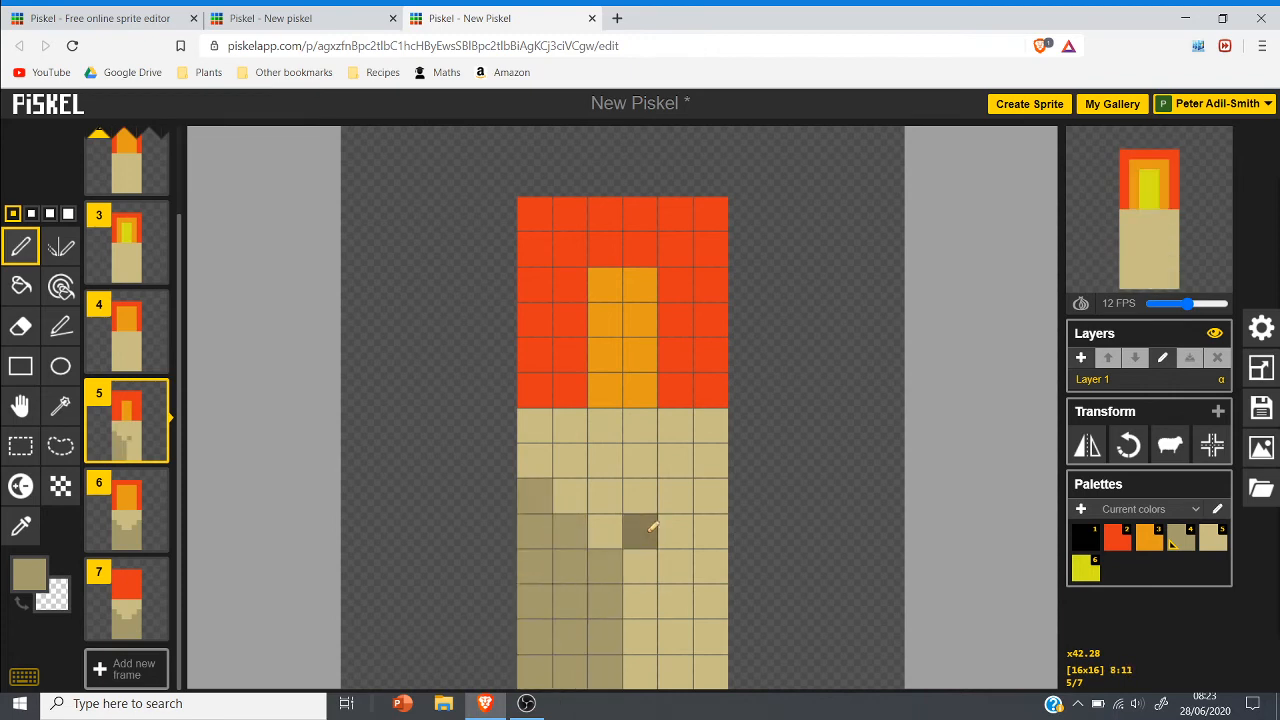
right_click(645, 535)
left_click_drag(649, 580, 655, 640)
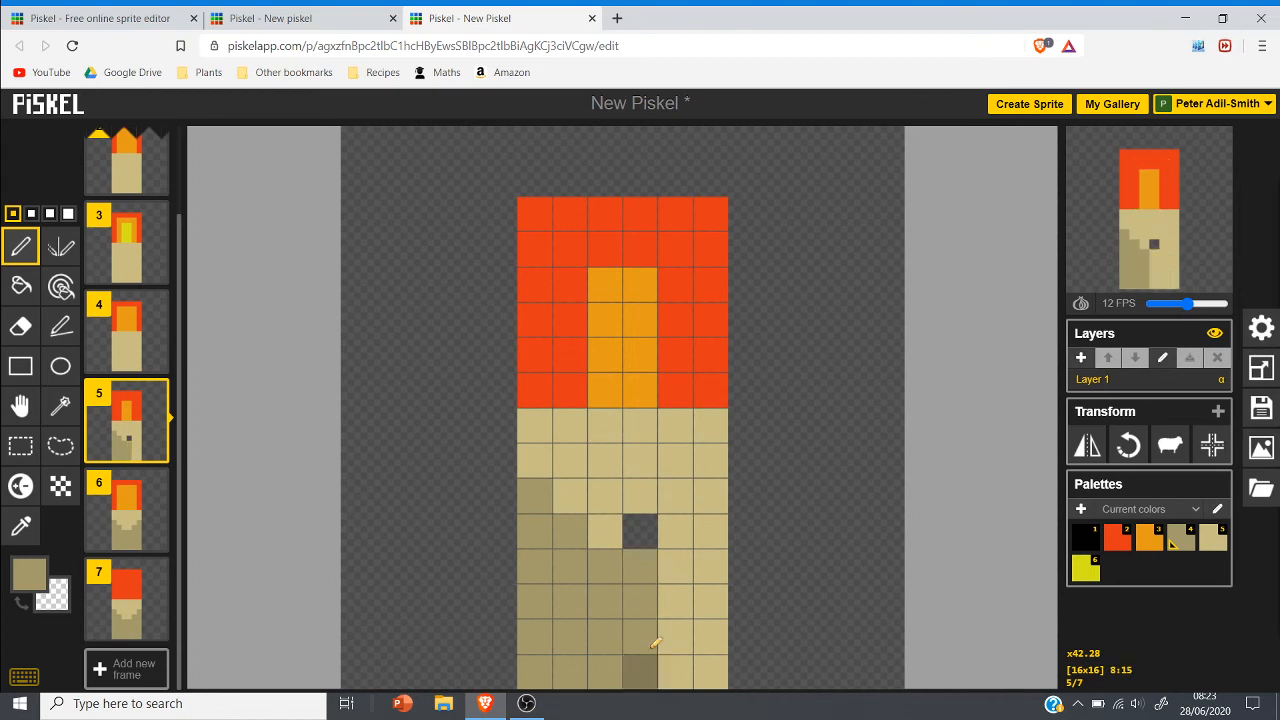
left_click(684, 520)
left_click_drag(686, 516, 676, 672)
left_click_drag(707, 496, 714, 656)
Step: Shade frame 4's body in the darker beige with the same stepped light area, four rows deep at the centre
left_click(140, 335)
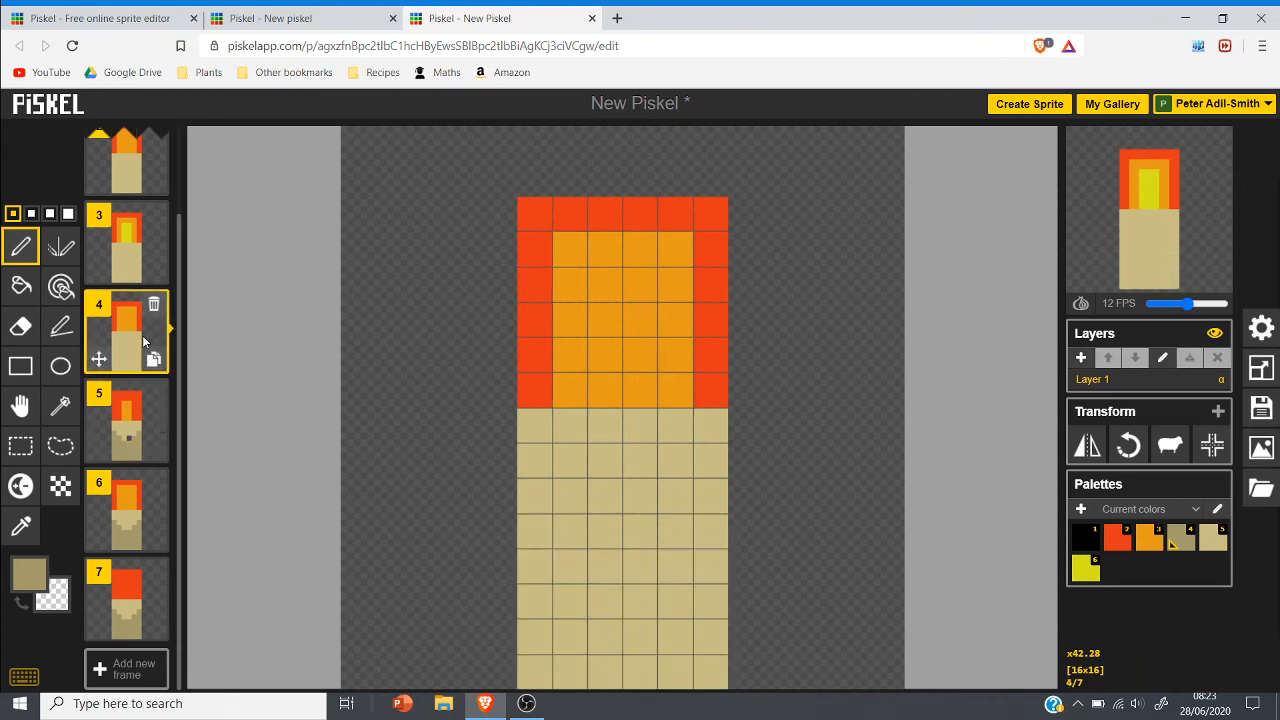
left_click_drag(549, 539, 543, 634)
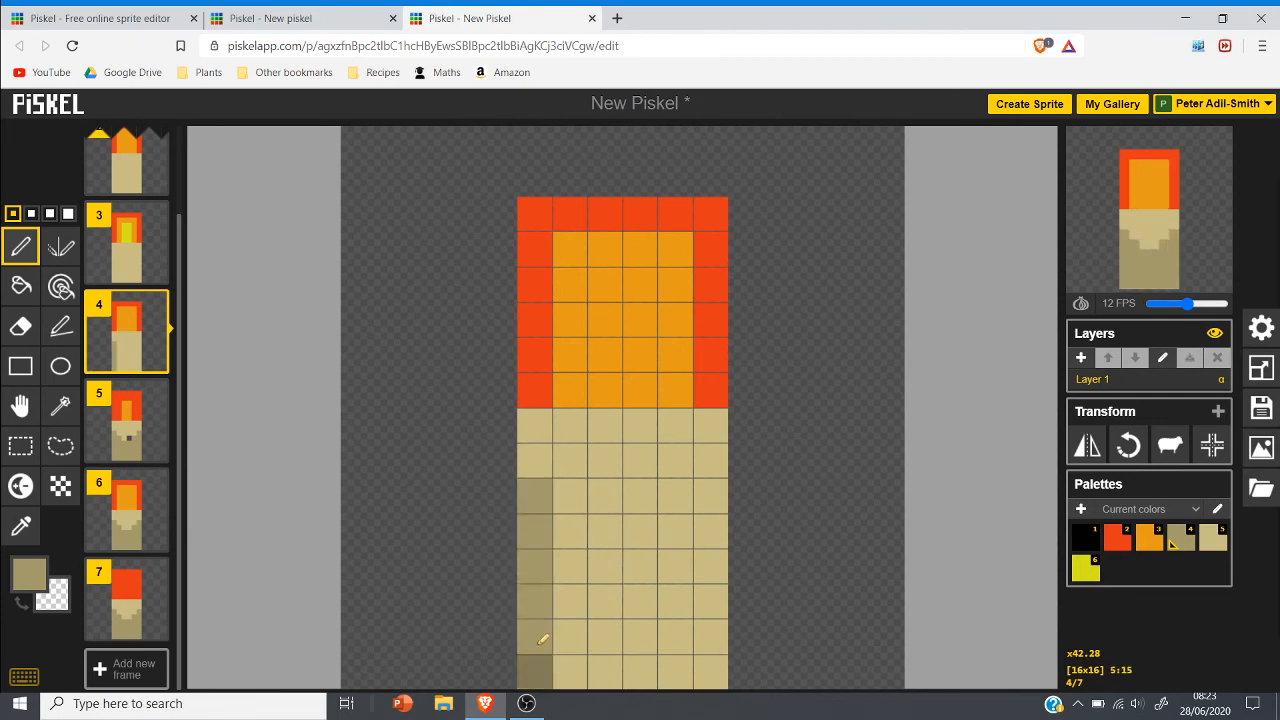
left_click_drag(574, 531, 568, 675)
left_click_drag(604, 568, 614, 663)
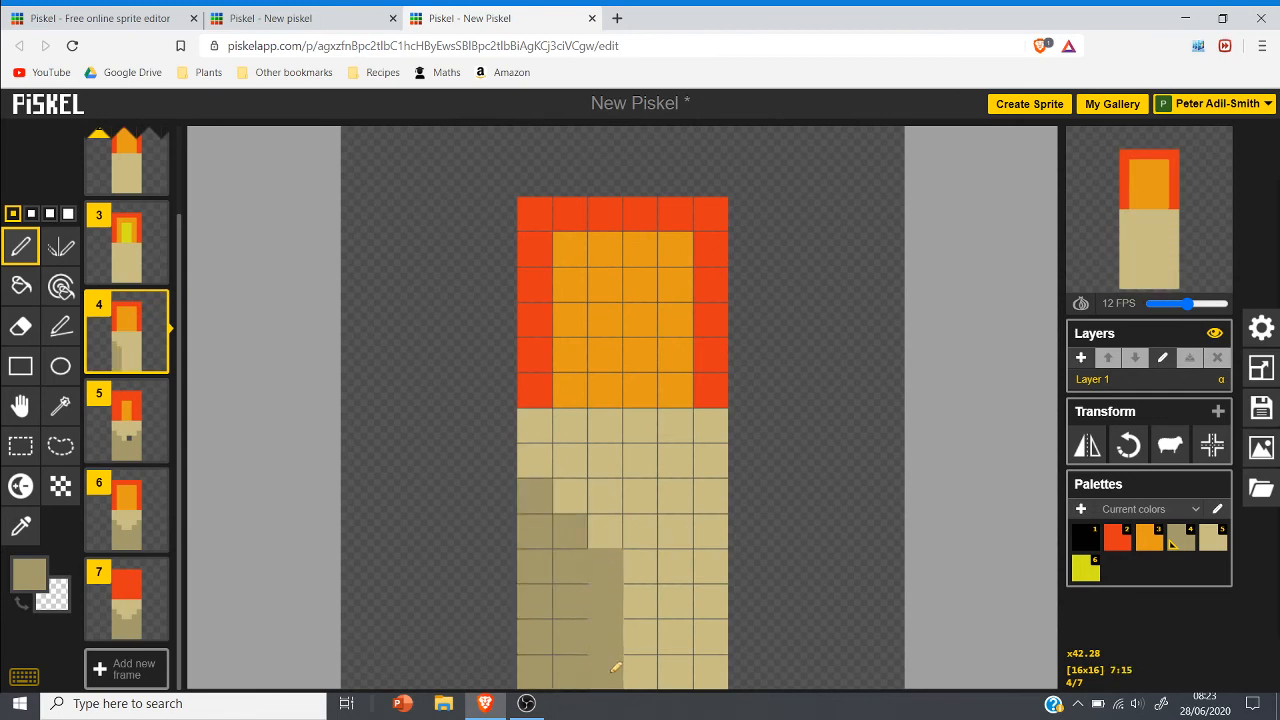
left_click_drag(643, 563, 643, 680)
mouse_move(679, 529)
left_mouse_down()
mouse_move(669, 668)
mouse_move(708, 508)
mouse_move(714, 657)
left_mouse_up()
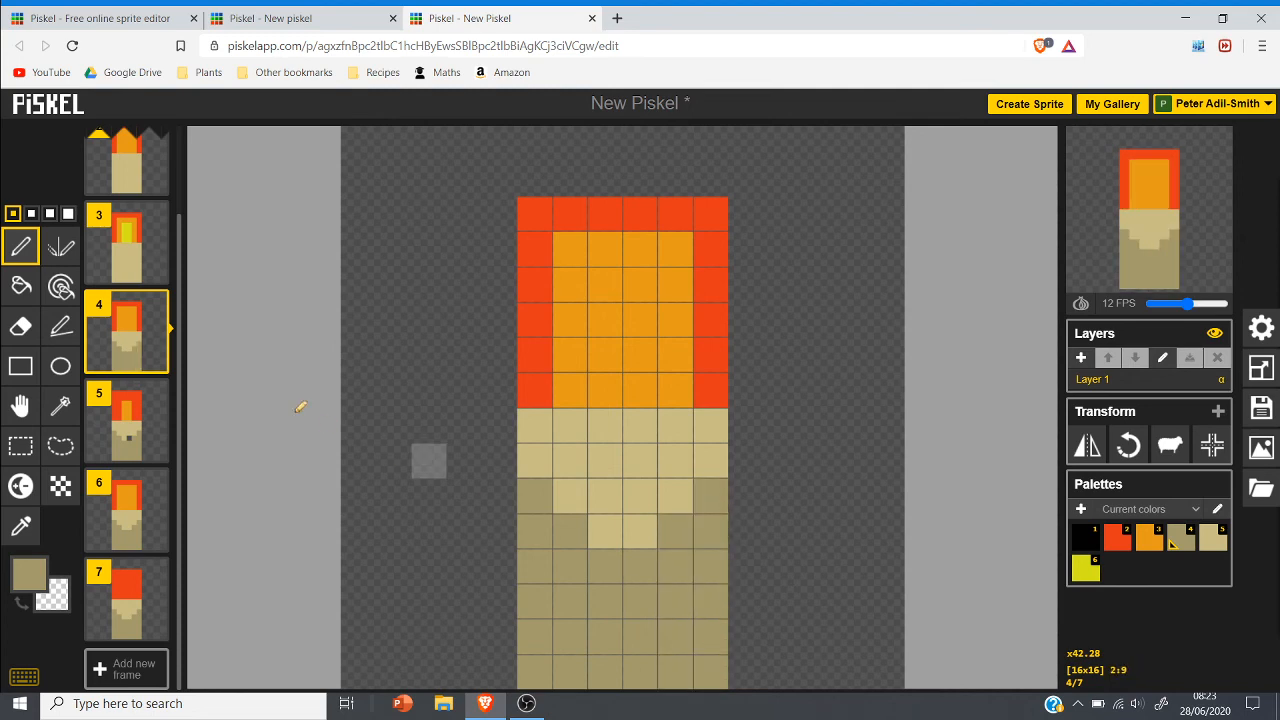
Step: Paint the stepped darker beige shading on the body of frame 3, the frame with the yellow centre
left_click(130, 245)
left_click_drag(536, 497, 533, 670)
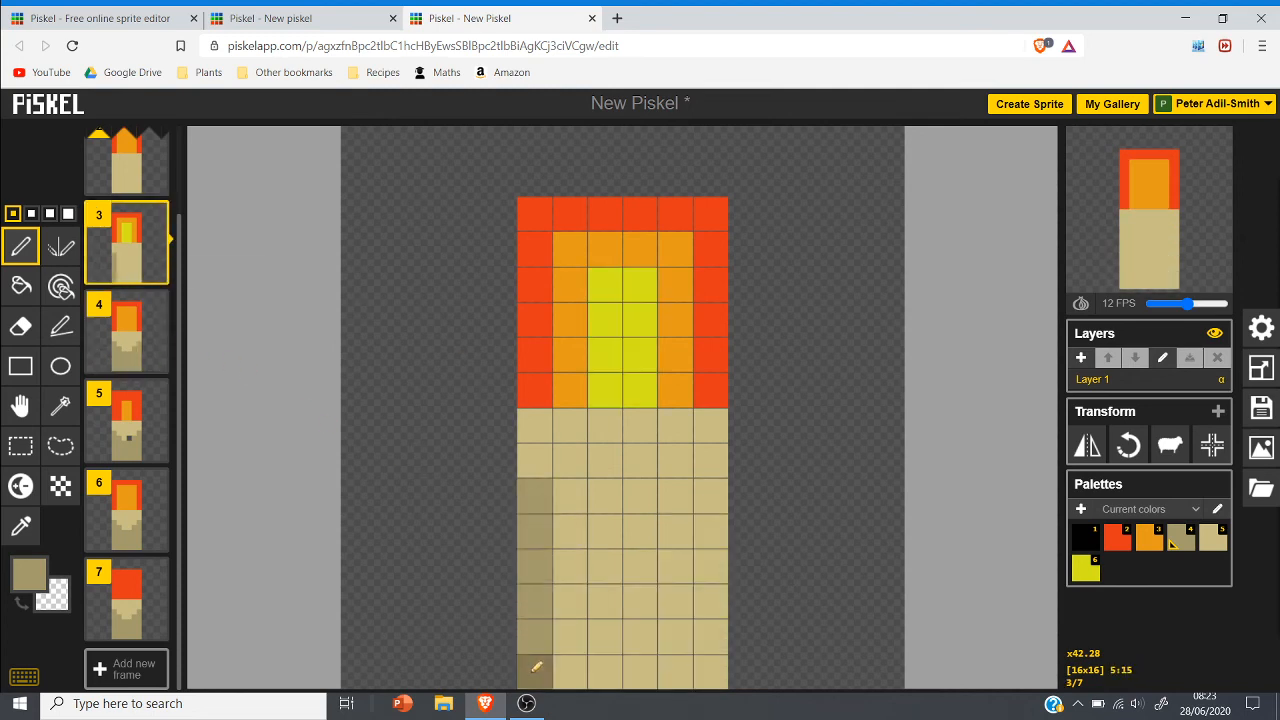
left_click_drag(574, 526, 577, 682)
mouse_move(597, 580)
left_mouse_down()
mouse_move(607, 659)
mouse_move(627, 608)
mouse_move(636, 667)
mouse_move(642, 600)
left_mouse_up()
left_click(641, 570)
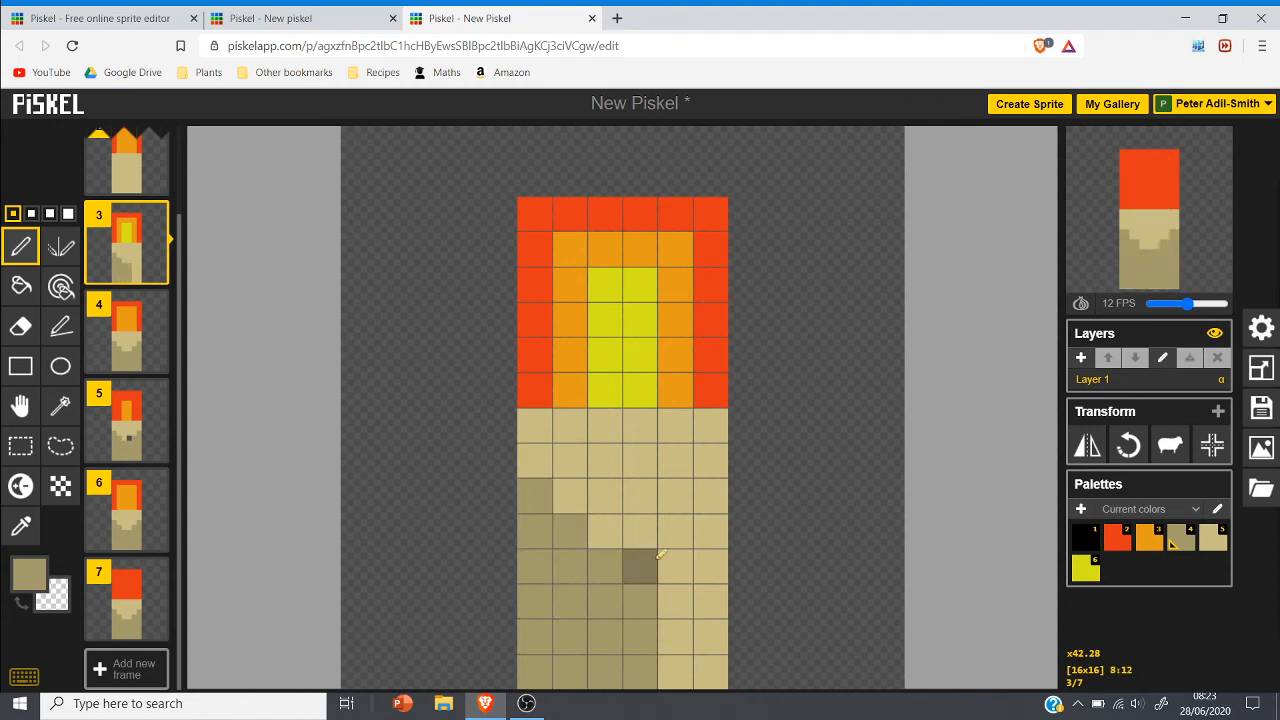
left_click_drag(672, 535, 674, 676)
left_click_drag(710, 496, 716, 676)
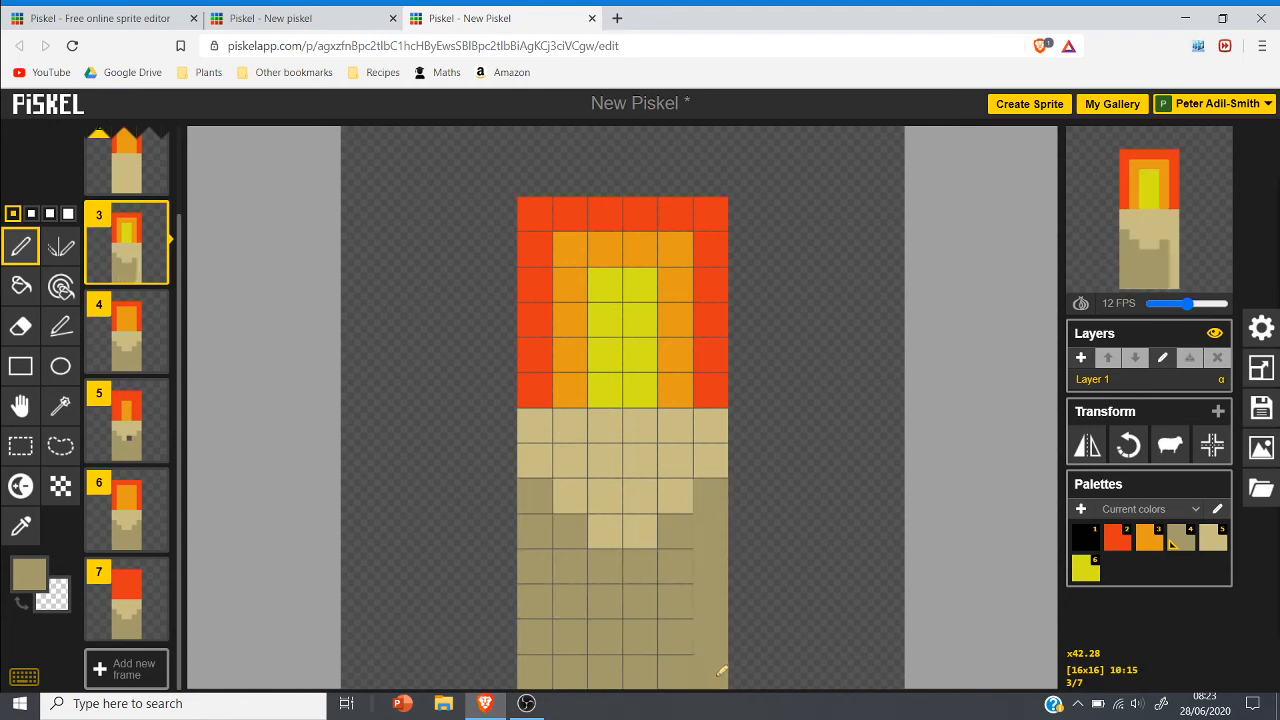
Step: Use the vertical mirror pen to paint the stepped darker beige shading symmetrically on frame 2's body
left_click(125, 165)
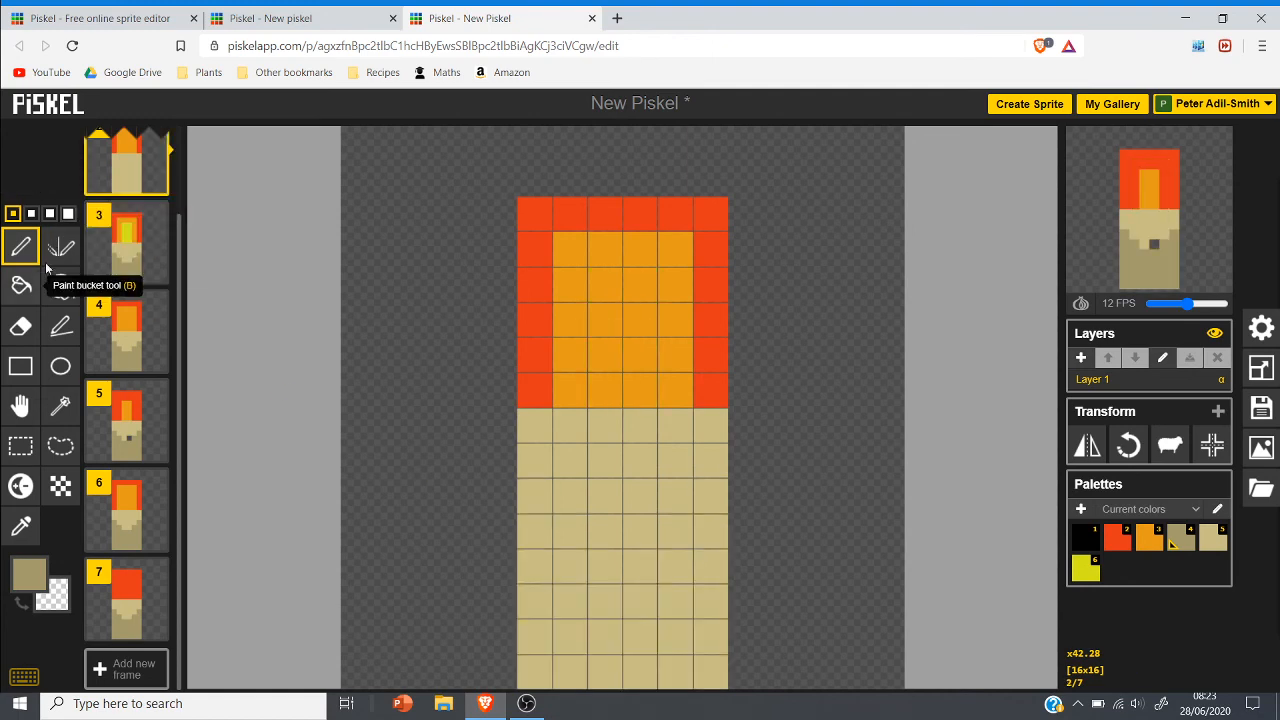
left_click_drag(534, 496, 534, 680)
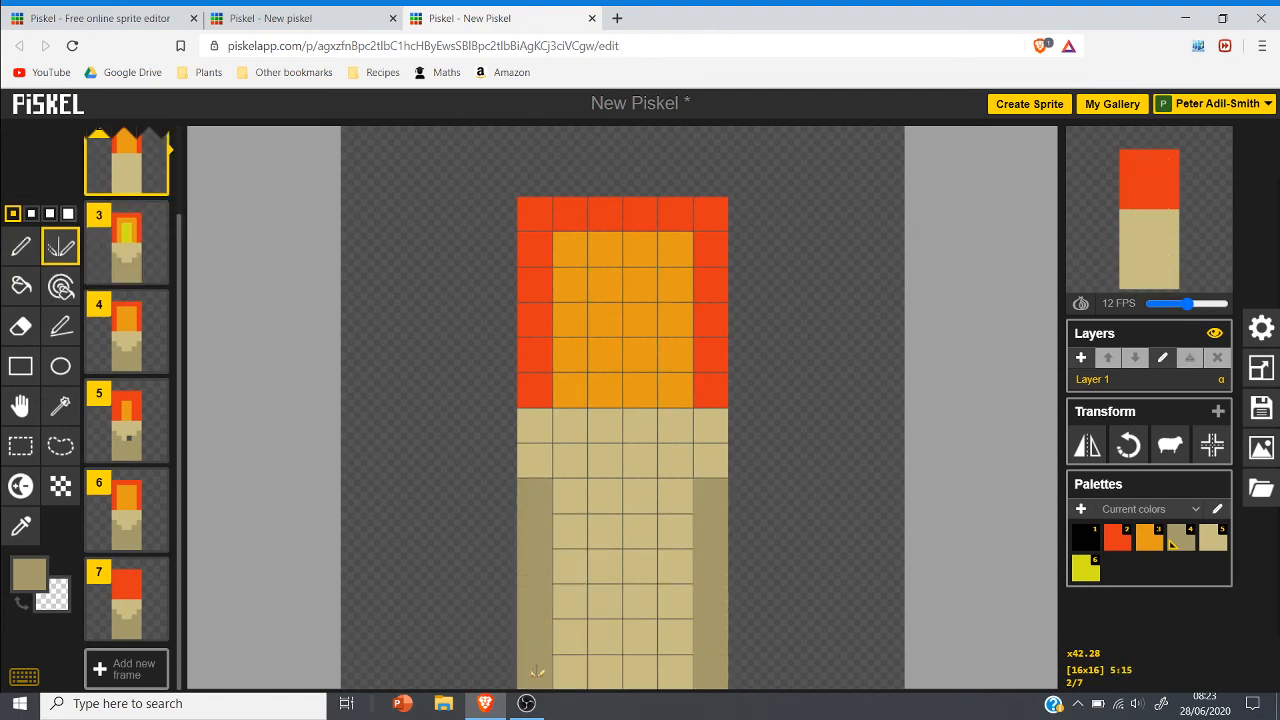
left_click_drag(572, 525, 571, 680)
left_click_drag(603, 566, 601, 673)
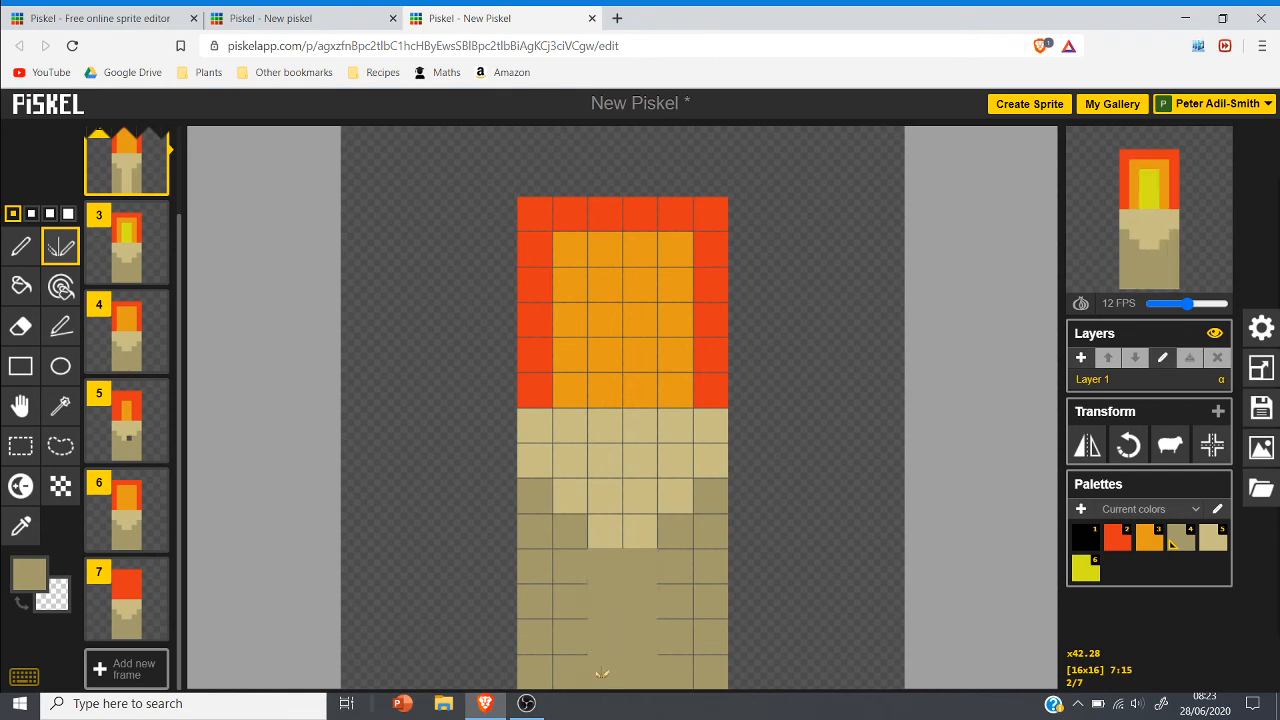
Step: Fill the erased pixel in frame 5's body with the light beige using the normal pen
scroll(138, 434, "up", 1)
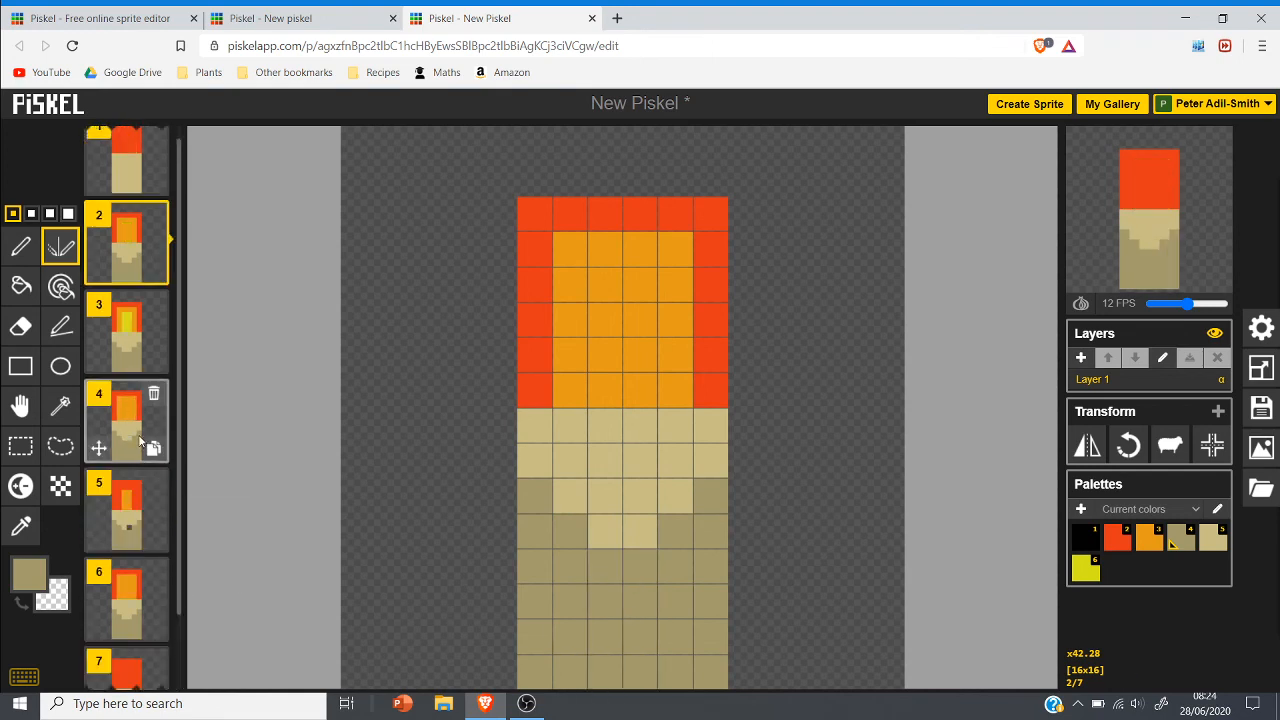
left_click(29, 573)
left_click(58, 489)
left_click(21, 247)
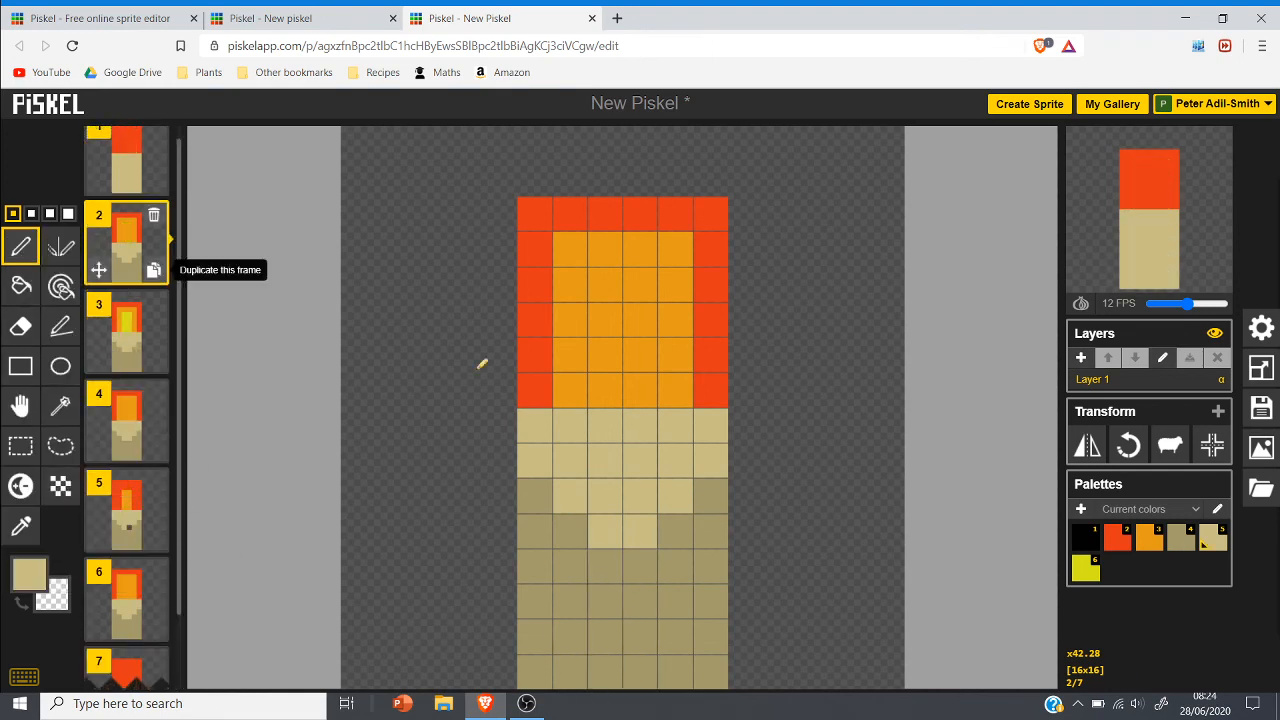
left_click(126, 510)
left_click(641, 535)
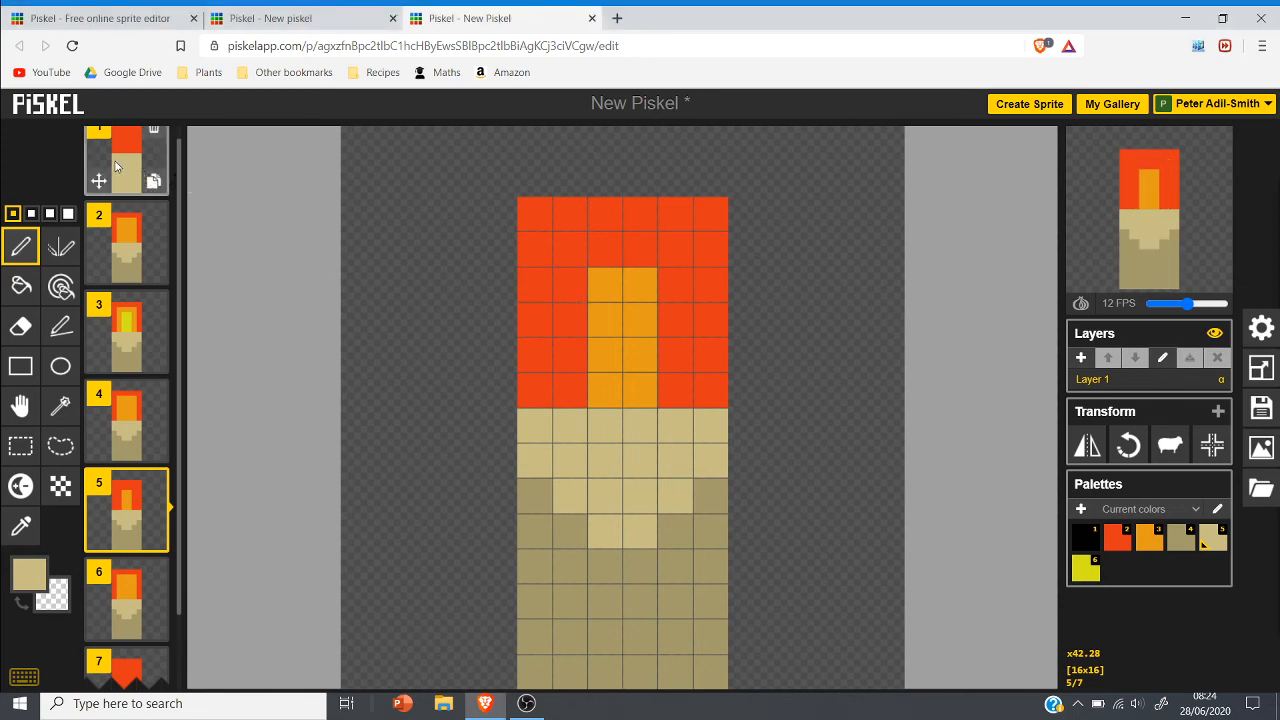
Step: Extend the stepped light beige area on frame 3's body down by one row
left_click(133, 350)
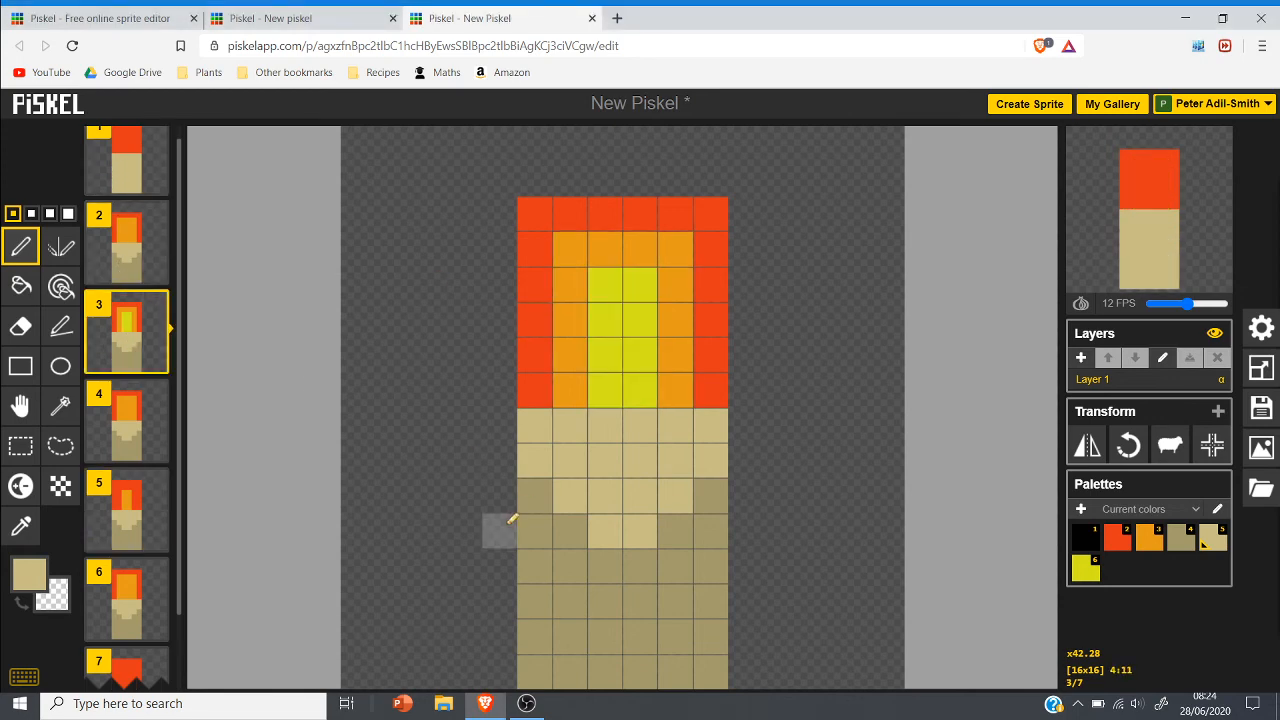
left_click(535, 494)
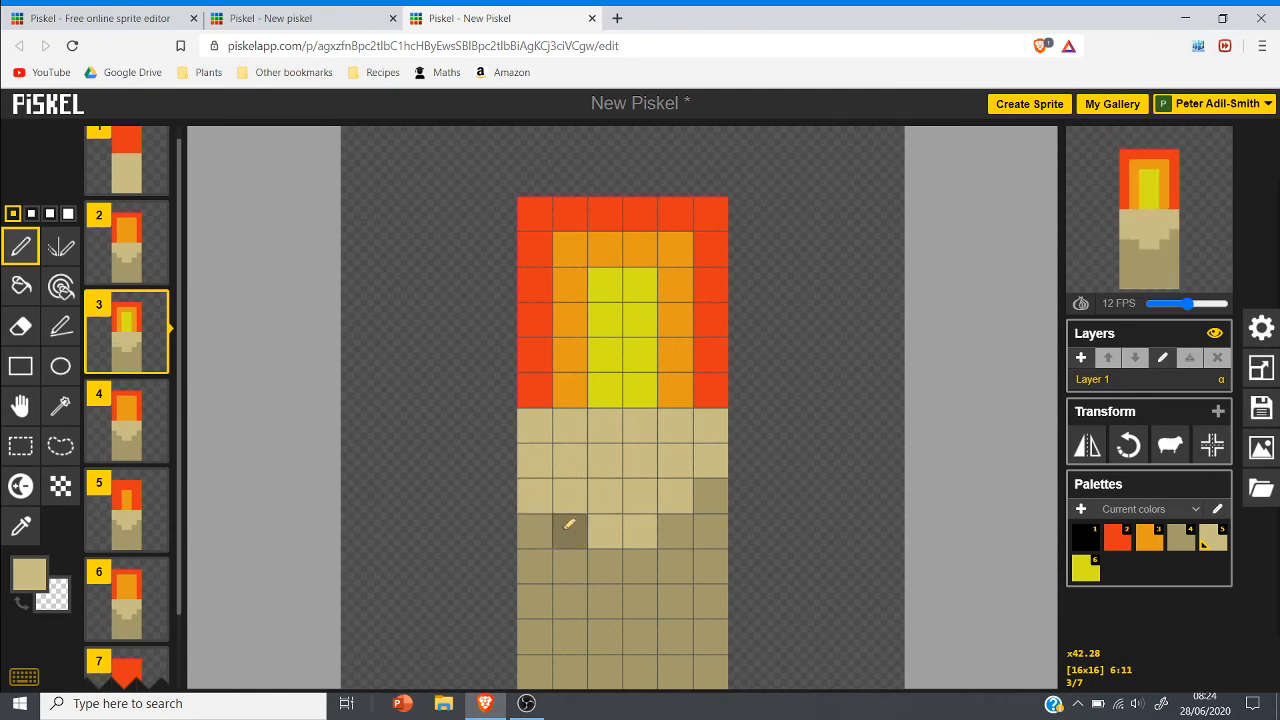
left_click(570, 532)
left_click(605, 567)
left_click(640, 567)
left_click(672, 532)
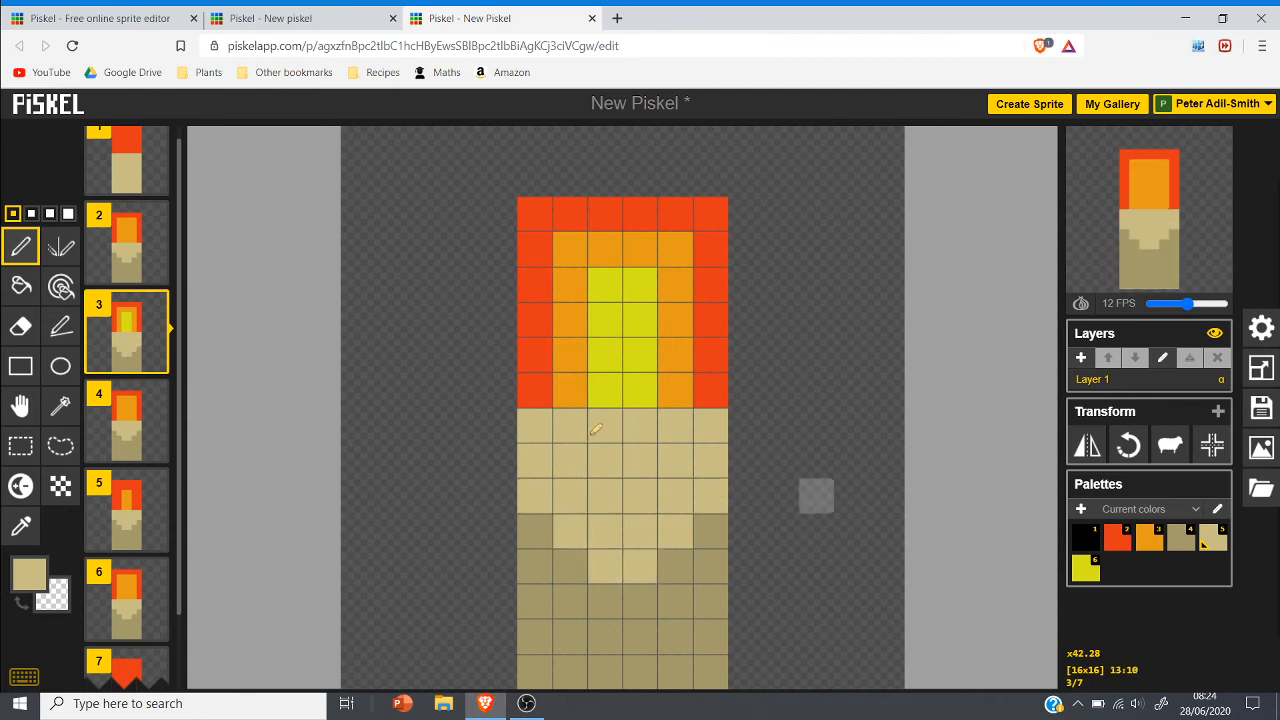
Step: Use the vertical mirror pen to paint darker beige shading on frame 1's body, from its second row at the edges and third row inside
left_click(137, 170)
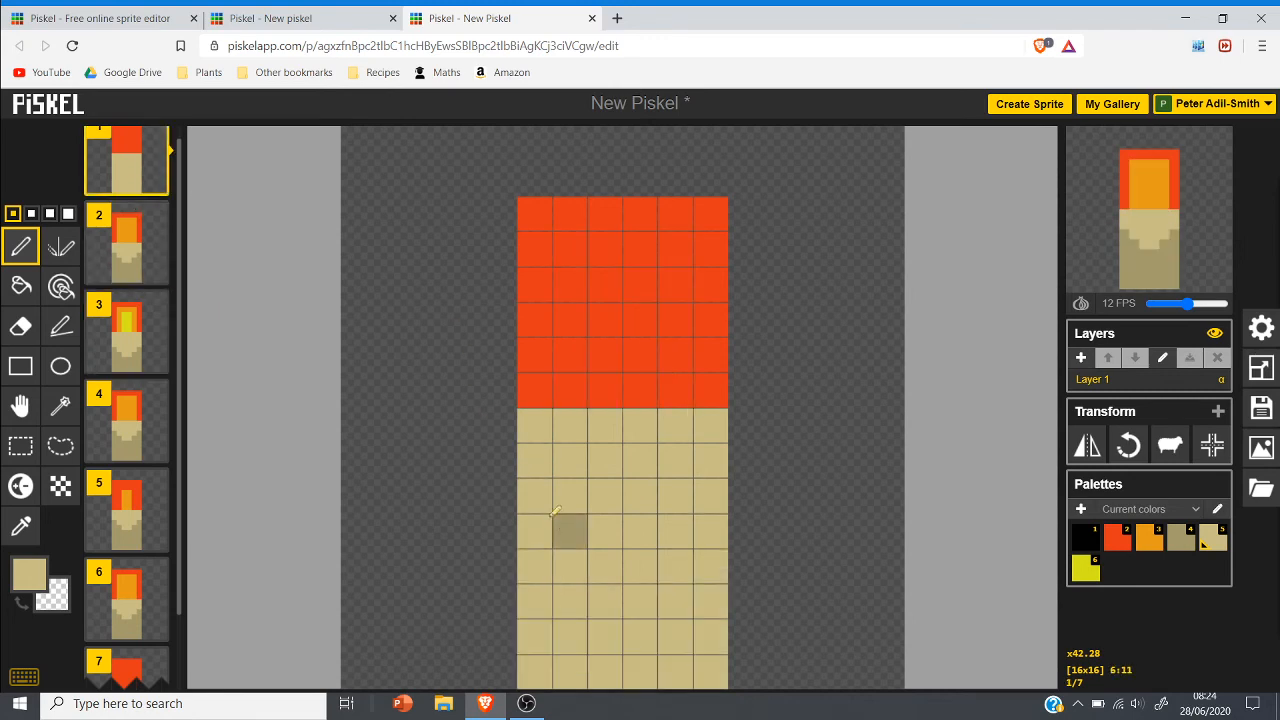
left_click(29, 573)
left_click(33, 463)
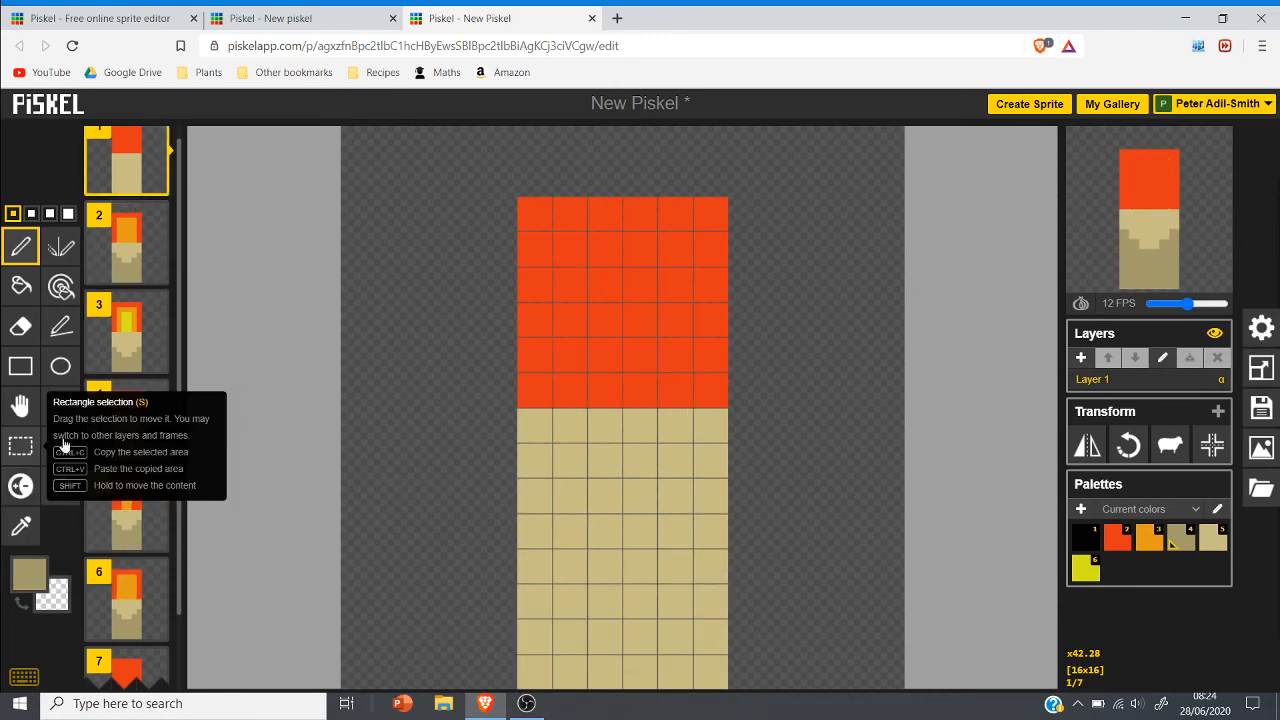
left_click(60, 247)
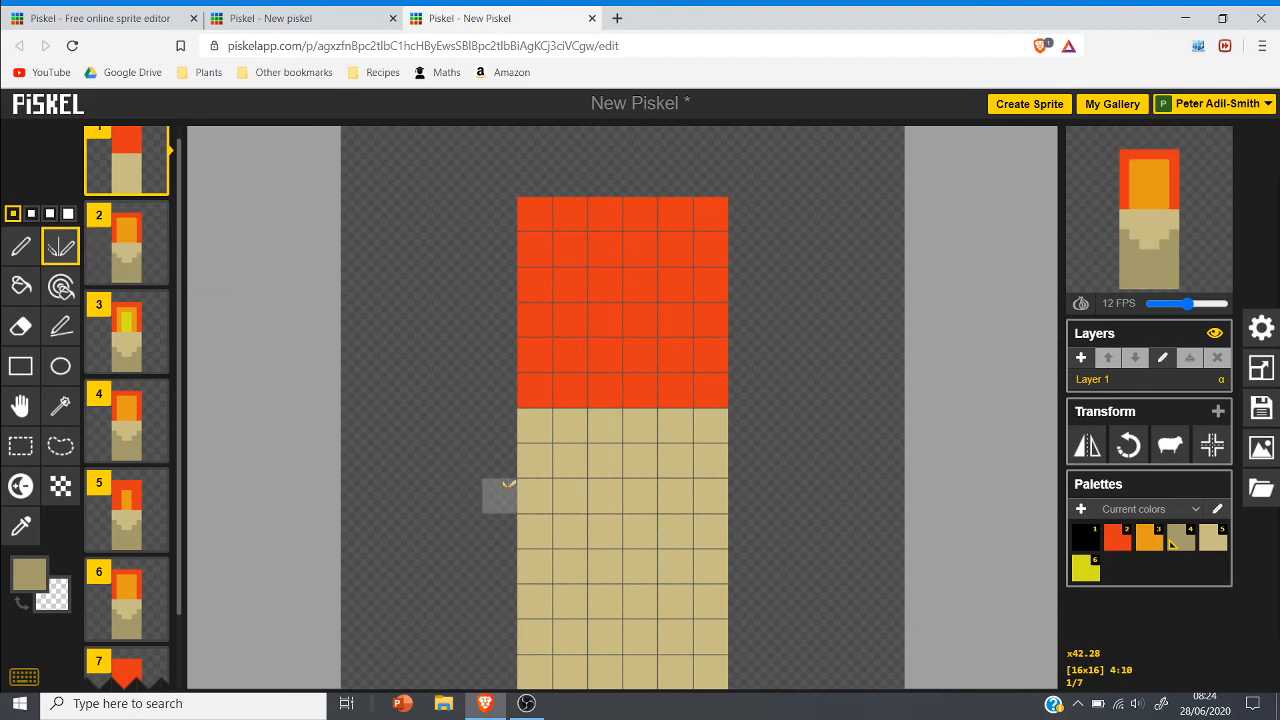
left_click_drag(535, 461, 535, 675)
left_click_drag(570, 495, 571, 663)
left_click_drag(603, 495, 610, 680)
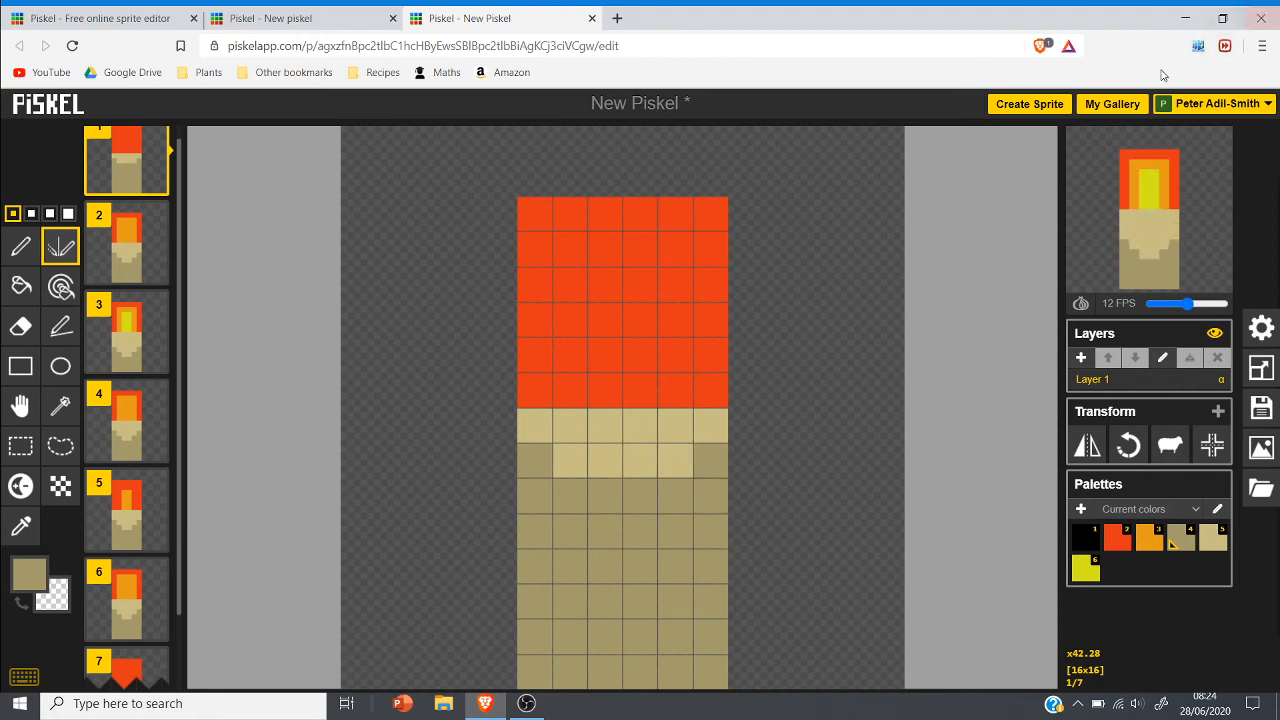
Step: Open the two-frame boss face sprite from the gallery and watch its animation in a popup preview
left_click(1104, 106)
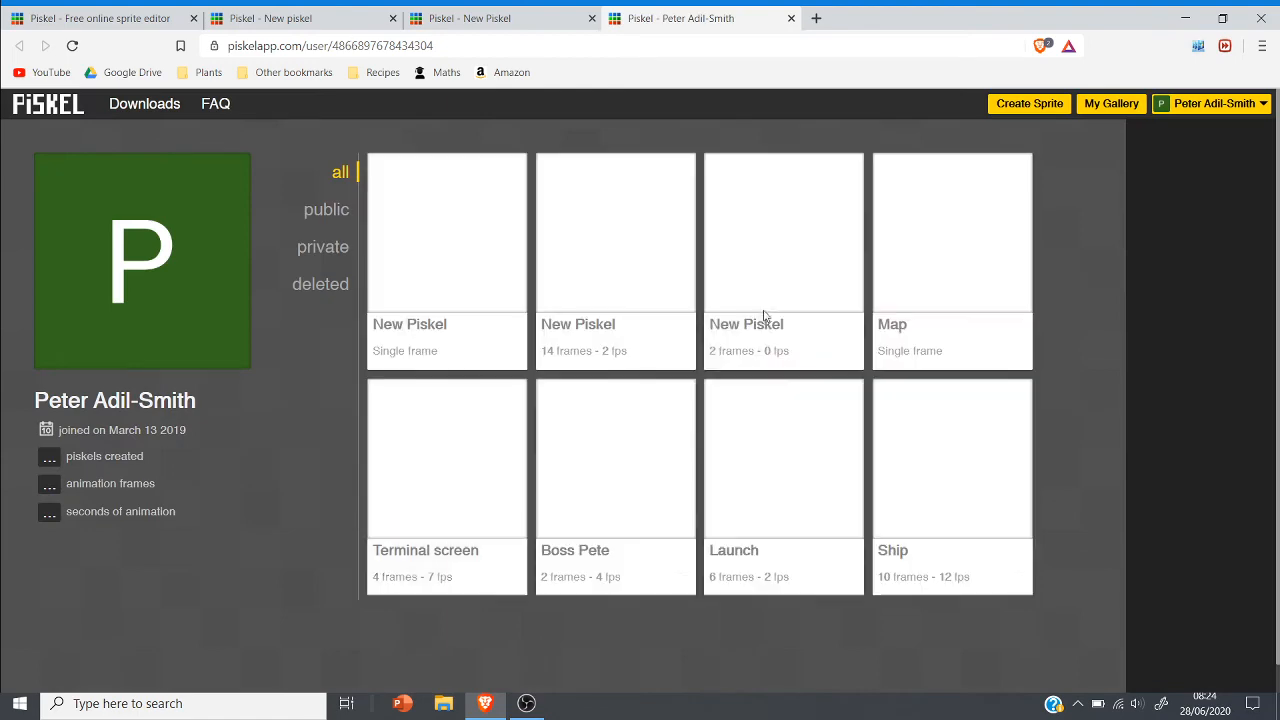
left_click(593, 549)
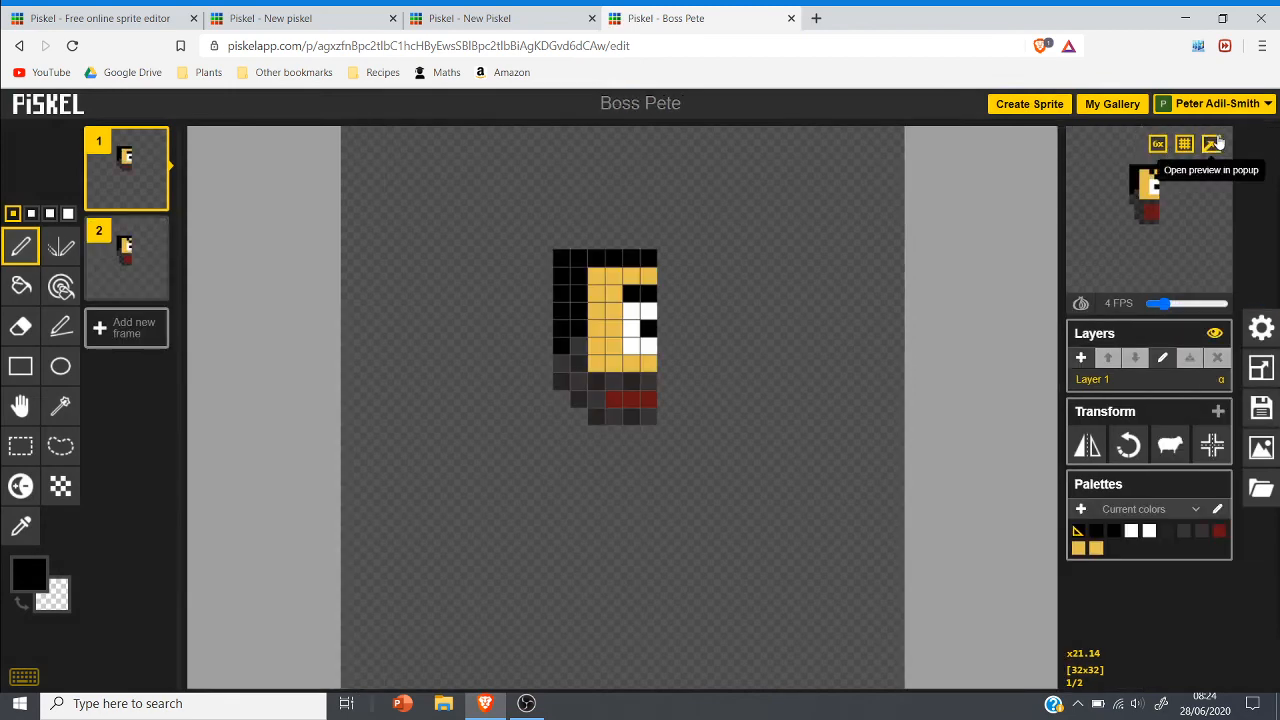
left_click(1211, 147)
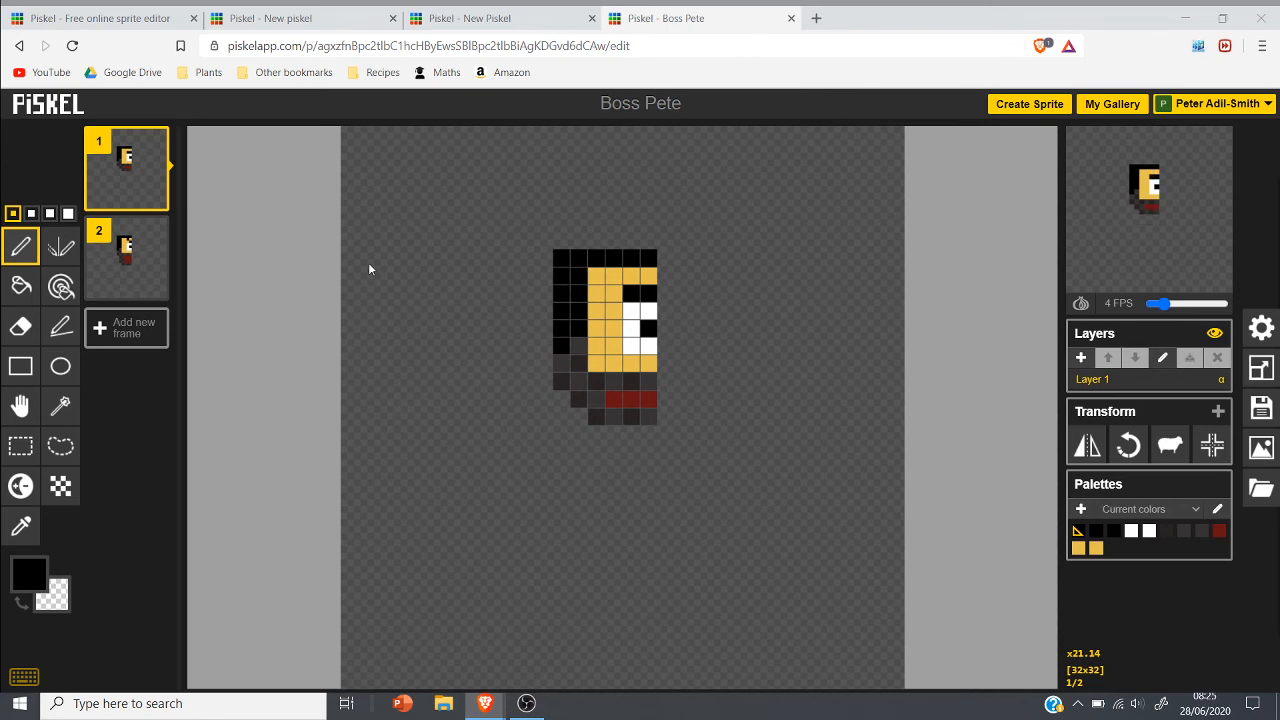
left_click(528, 11)
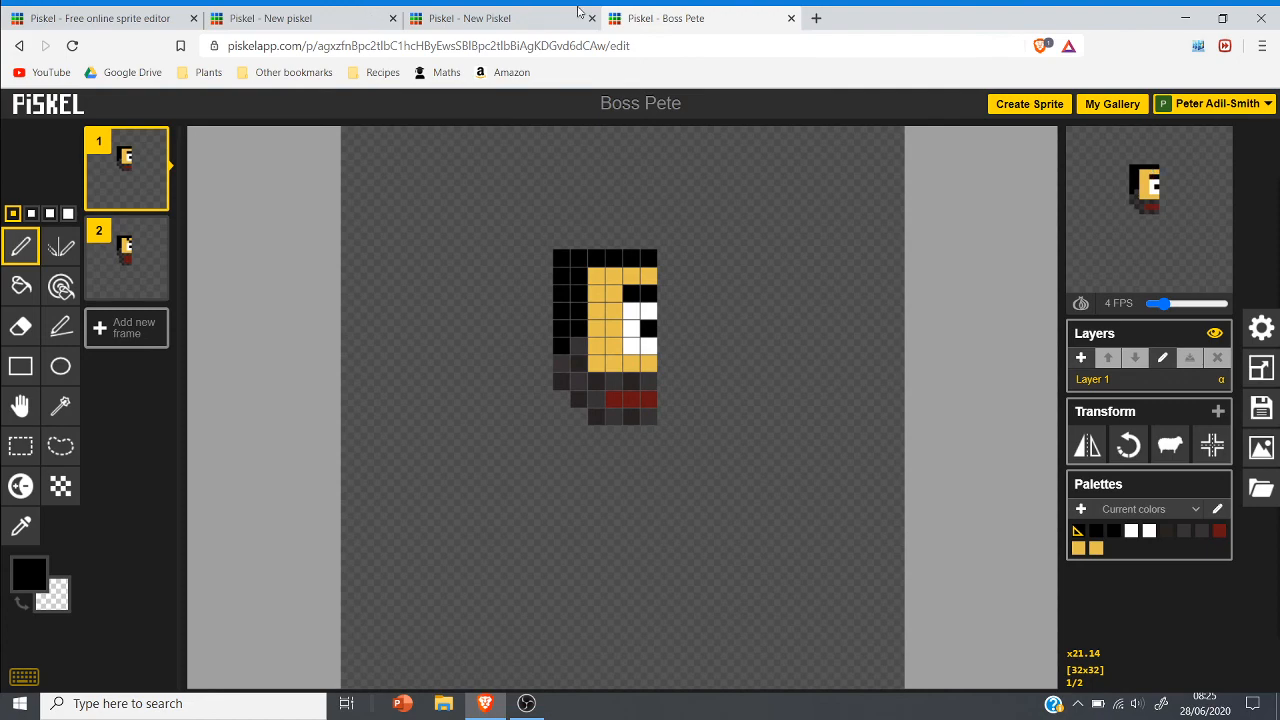
left_click(577, 10)
left_click(662, 17)
Step: Open the Ship and Launch sprites from the gallery in separate tabs, and view the Terminal screen sprite before closing it
left_click(1090, 106)
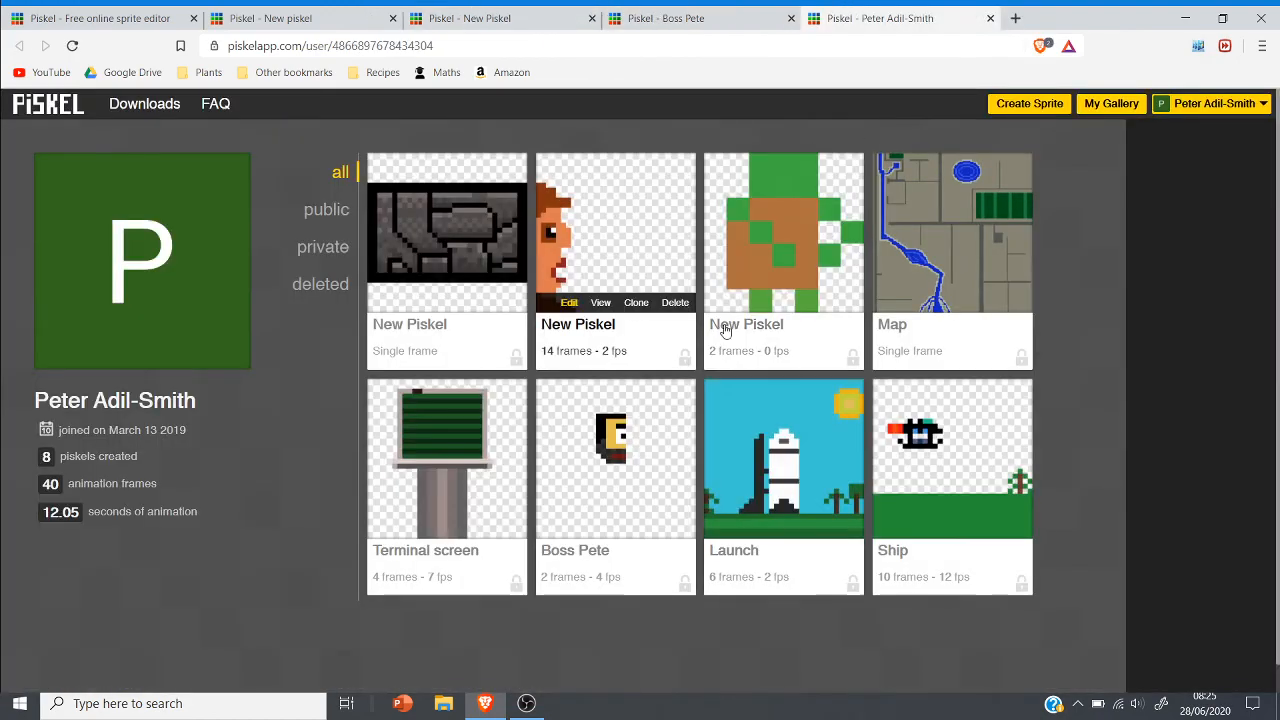
mouse_move(910, 338)
mouse_move(900, 566)
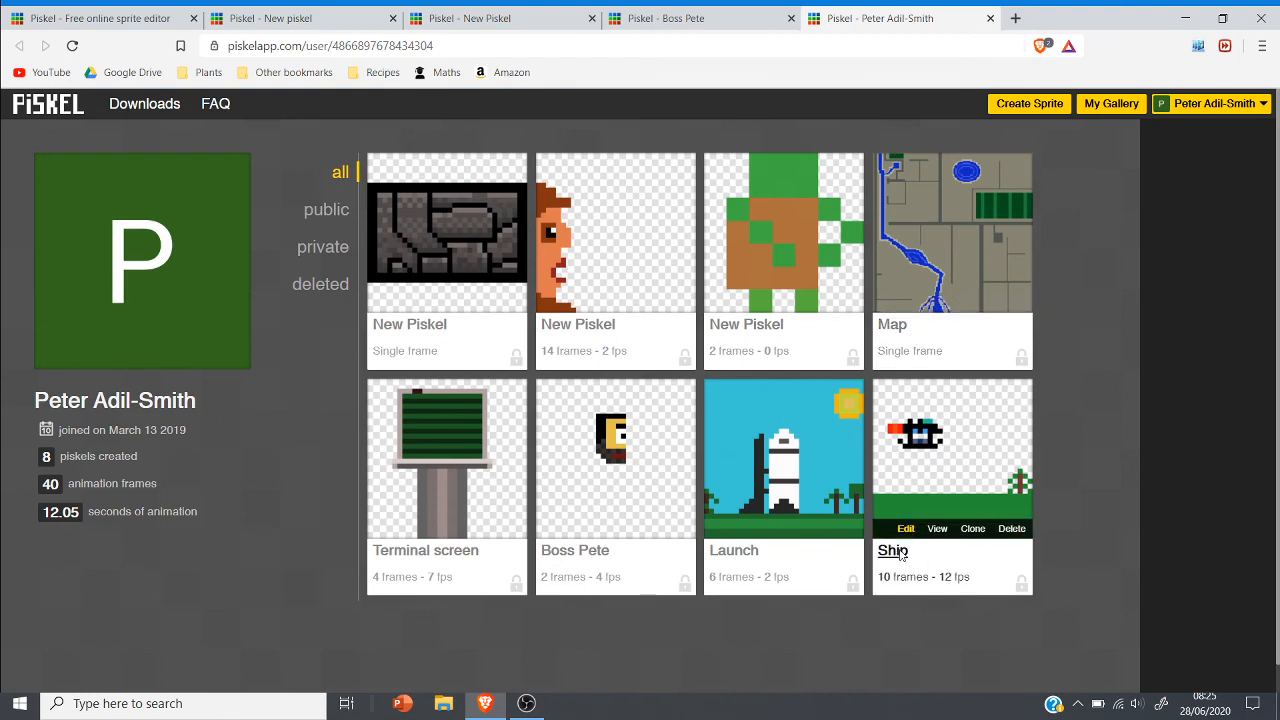
middle_click(973, 392)
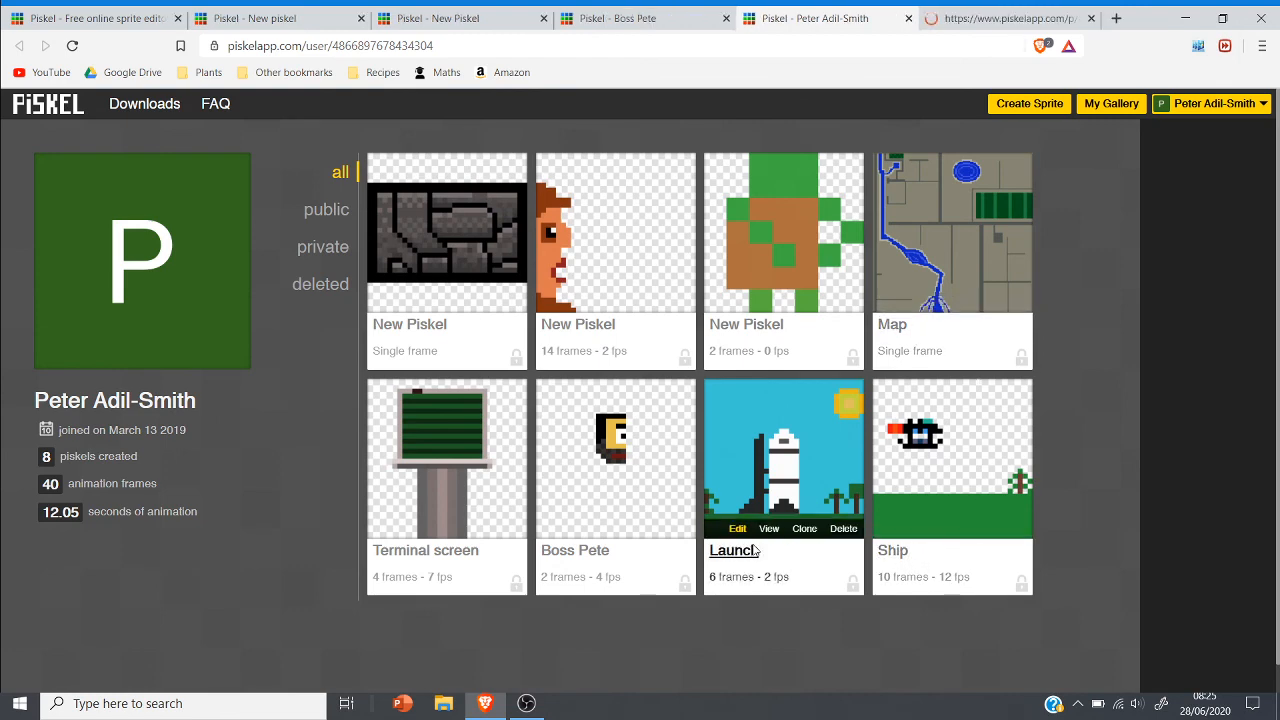
middle_click(797, 385)
left_click(447, 553)
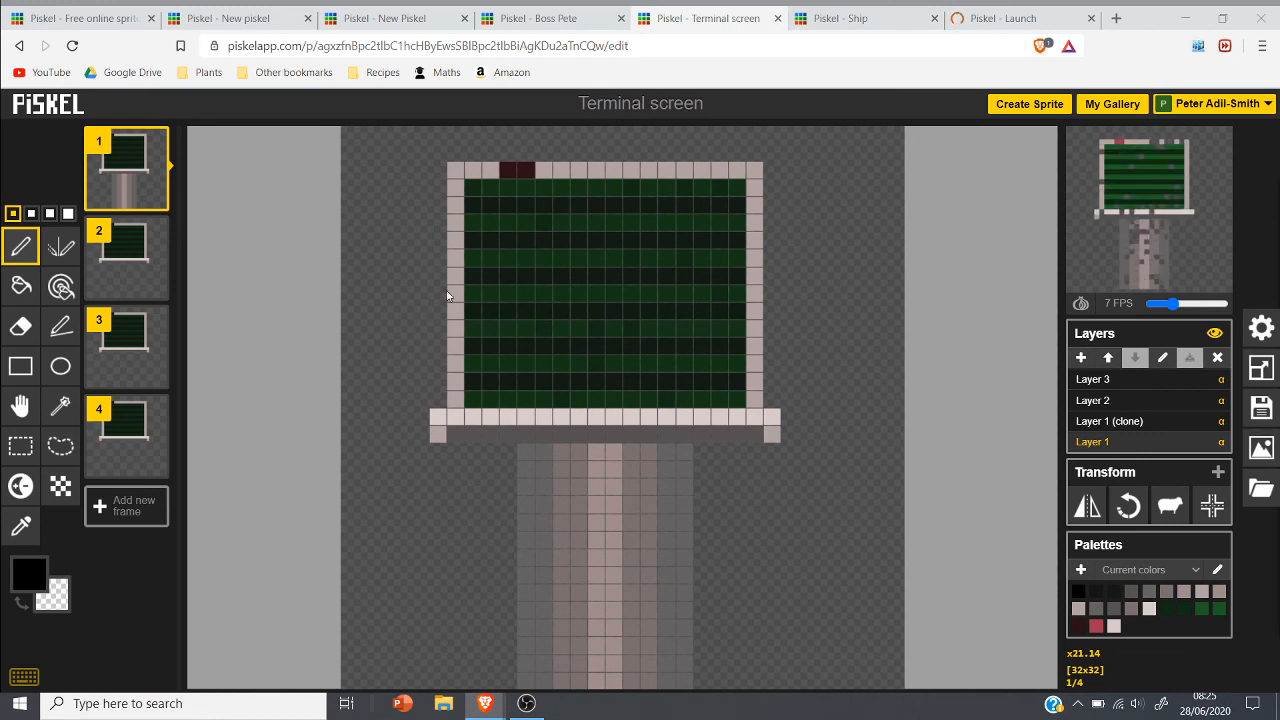
left_click(778, 19)
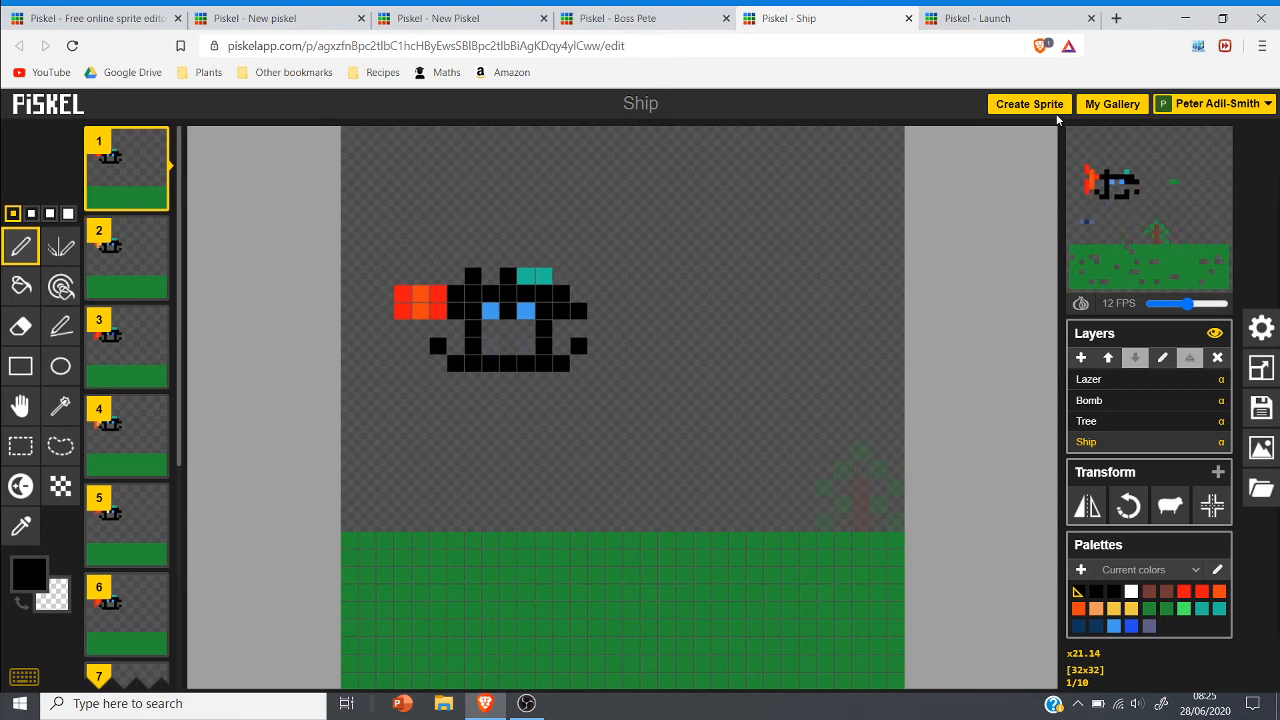
Step: Watch the Ship animation in a popup preview and examine its frames, opening frame 10
left_click(1212, 145)
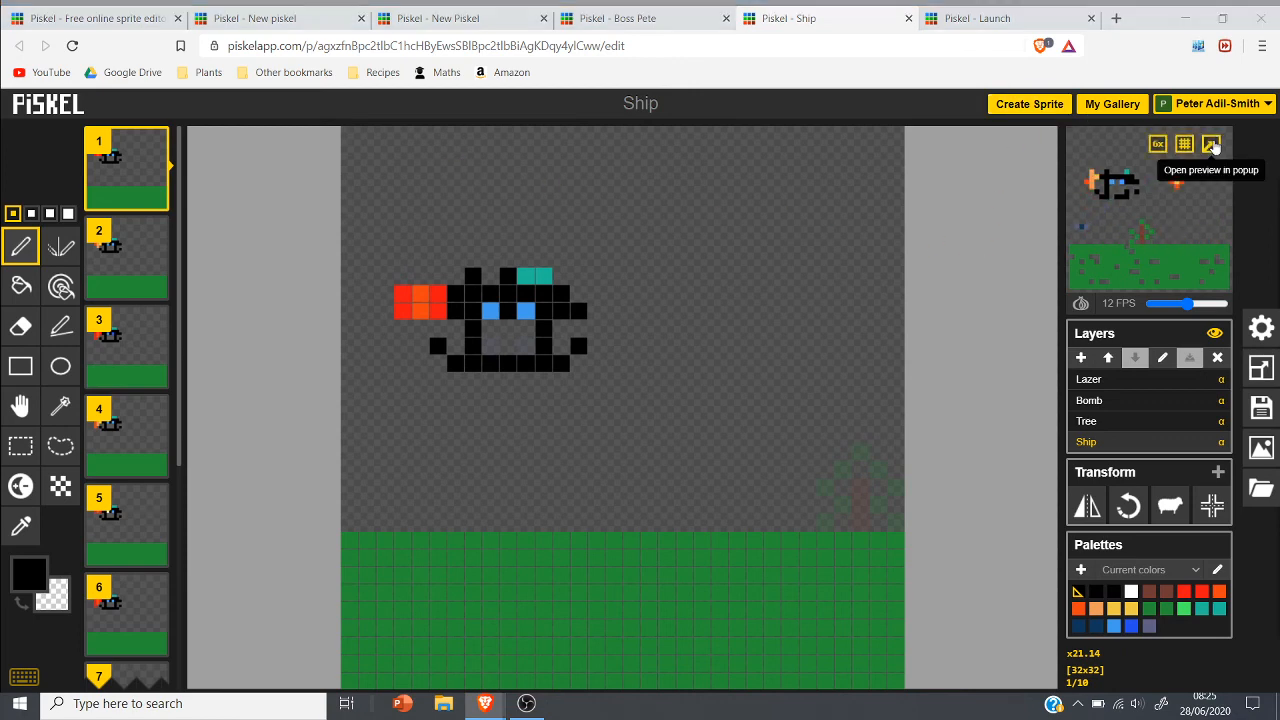
left_click(259, 22)
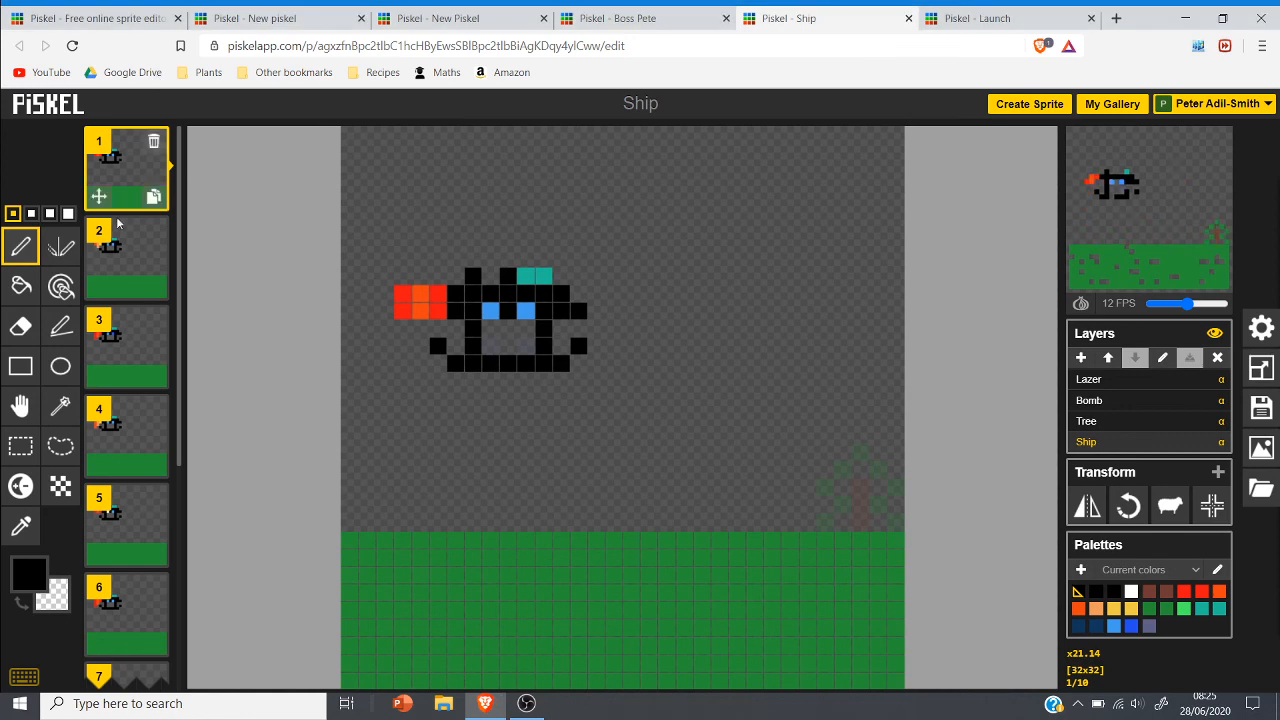
scroll(125, 400, "down", 4)
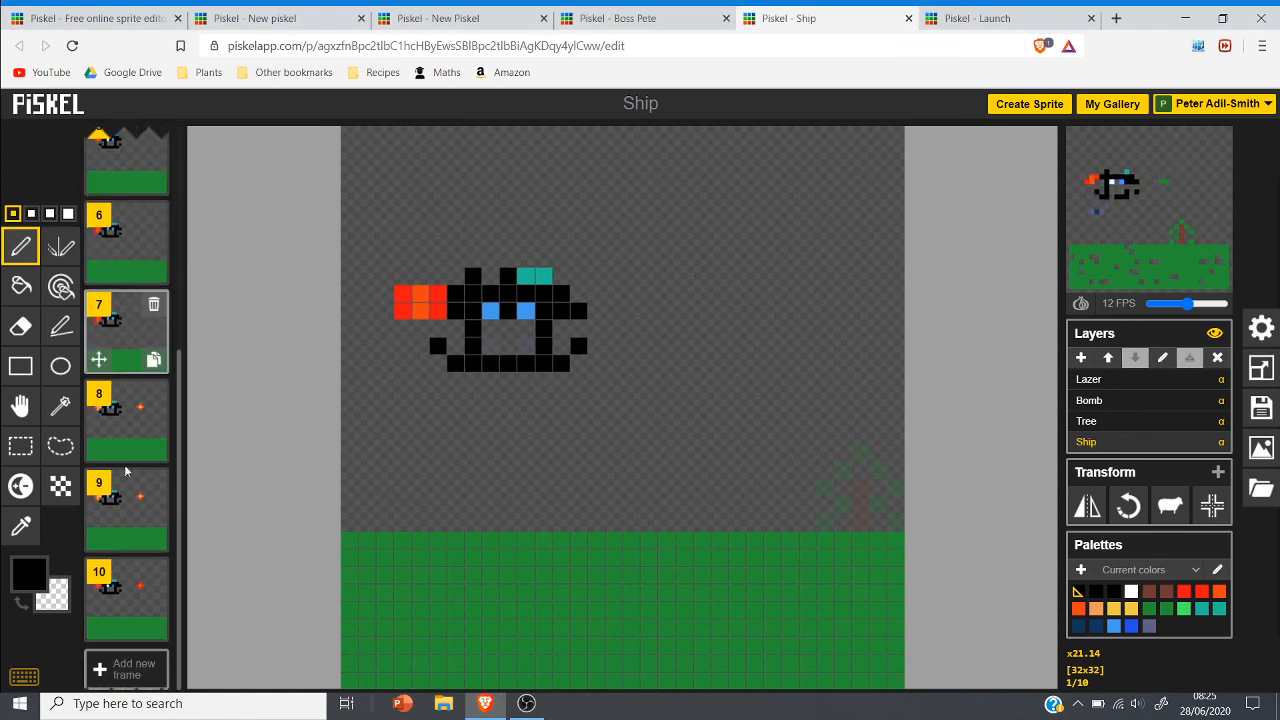
left_click(130, 611)
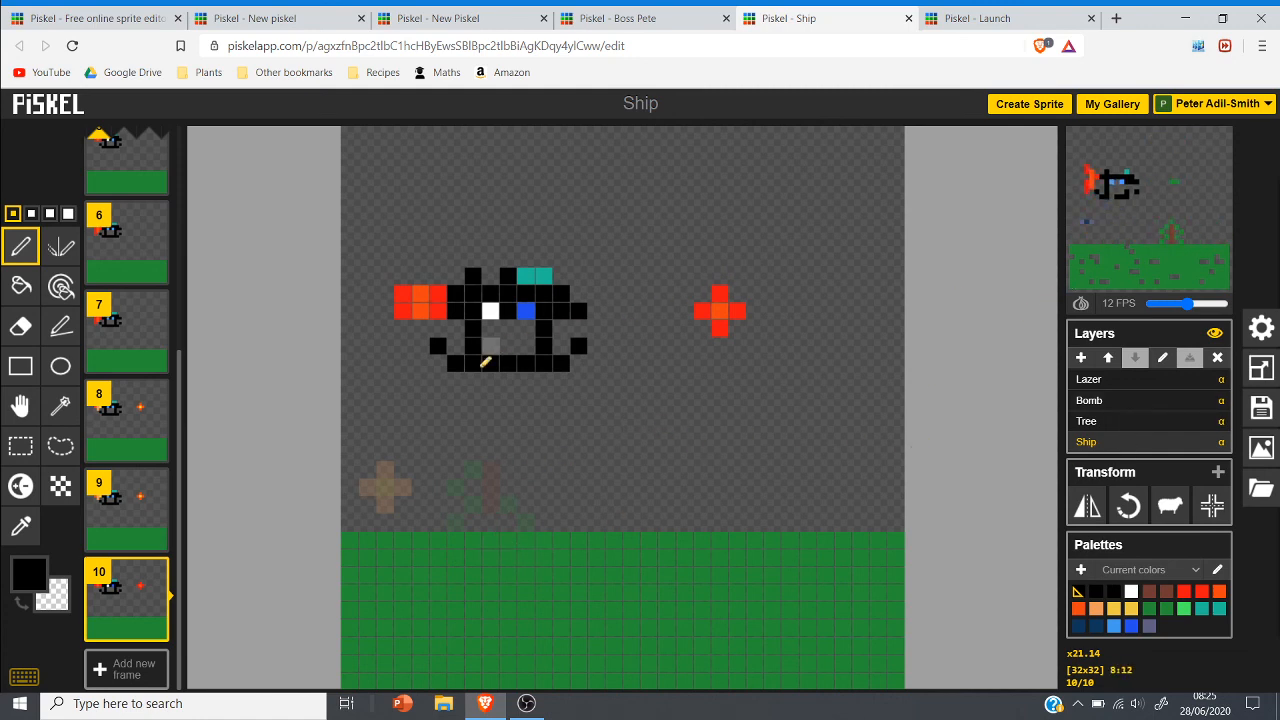
scroll(403, 417, "up", 2)
scroll(320, 412, "down", 1)
scroll(130, 420, "up", 5)
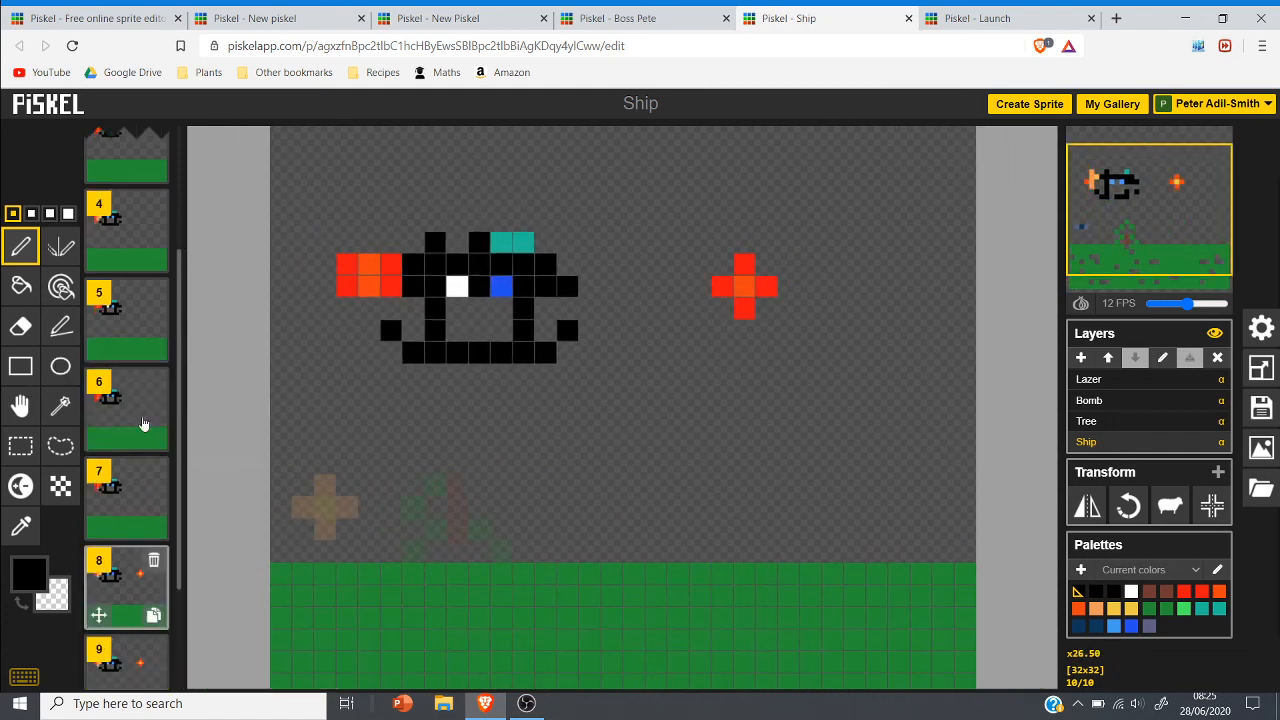
scroll(156, 597, "down", 4)
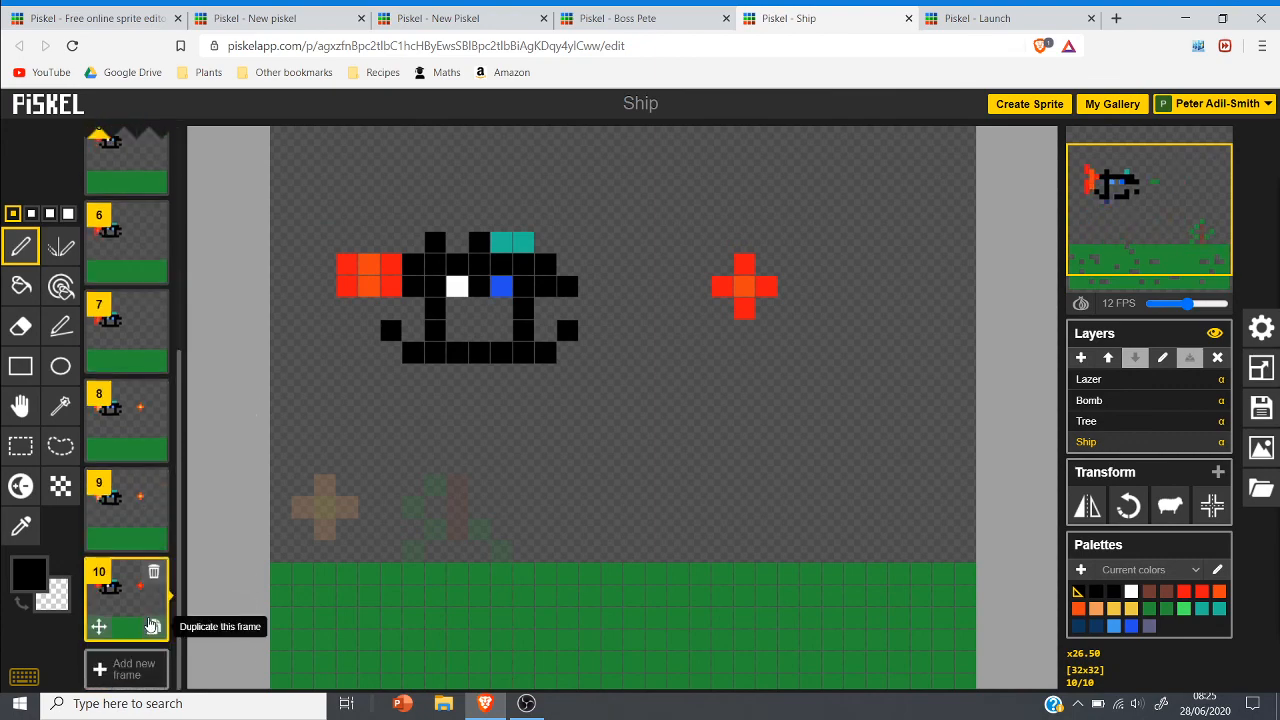
scroll(140, 590, "up", 4)
Step: Replay the Ship animation in a popup preview and close the Ship sprite's tab
left_click(1005, 16)
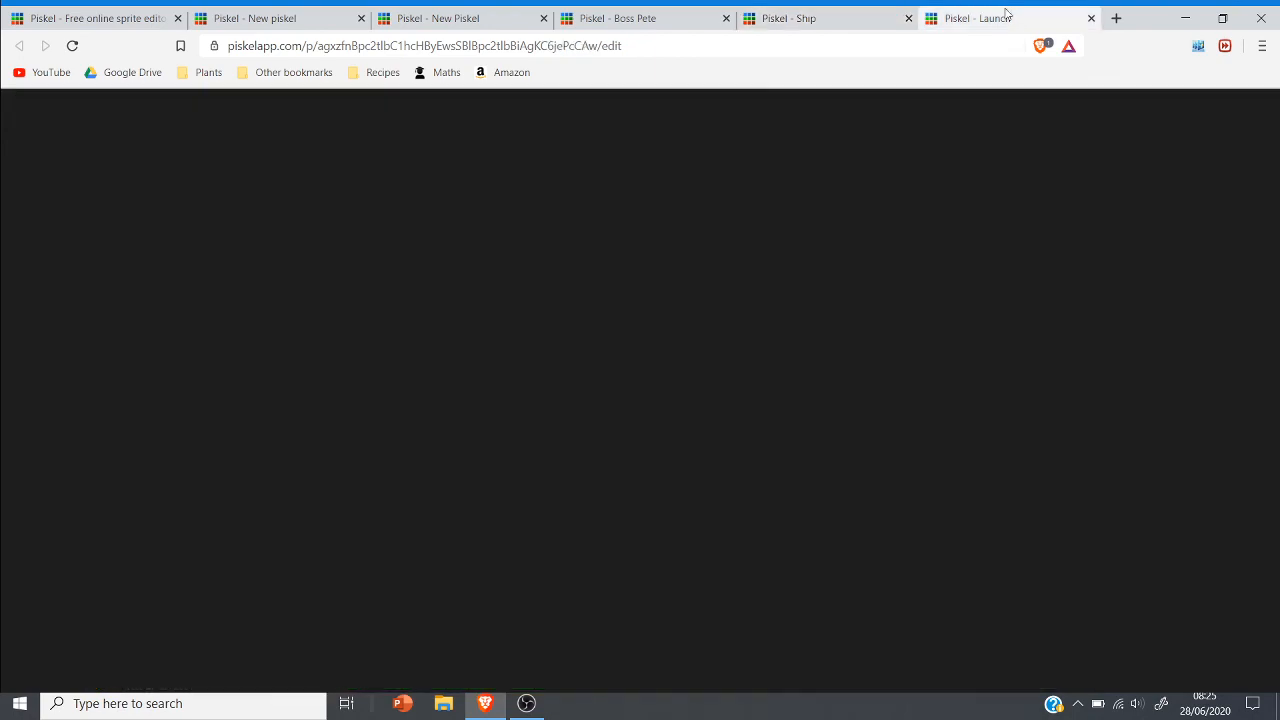
left_click(836, 16)
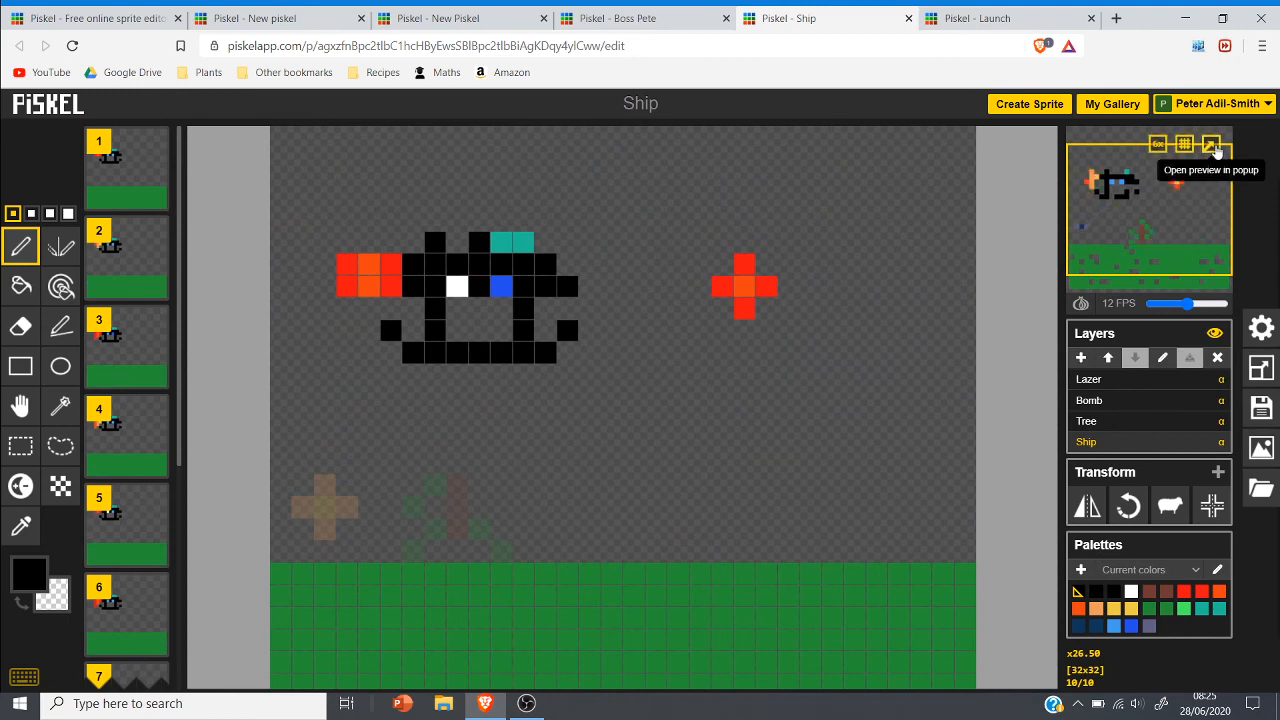
left_click(1211, 144)
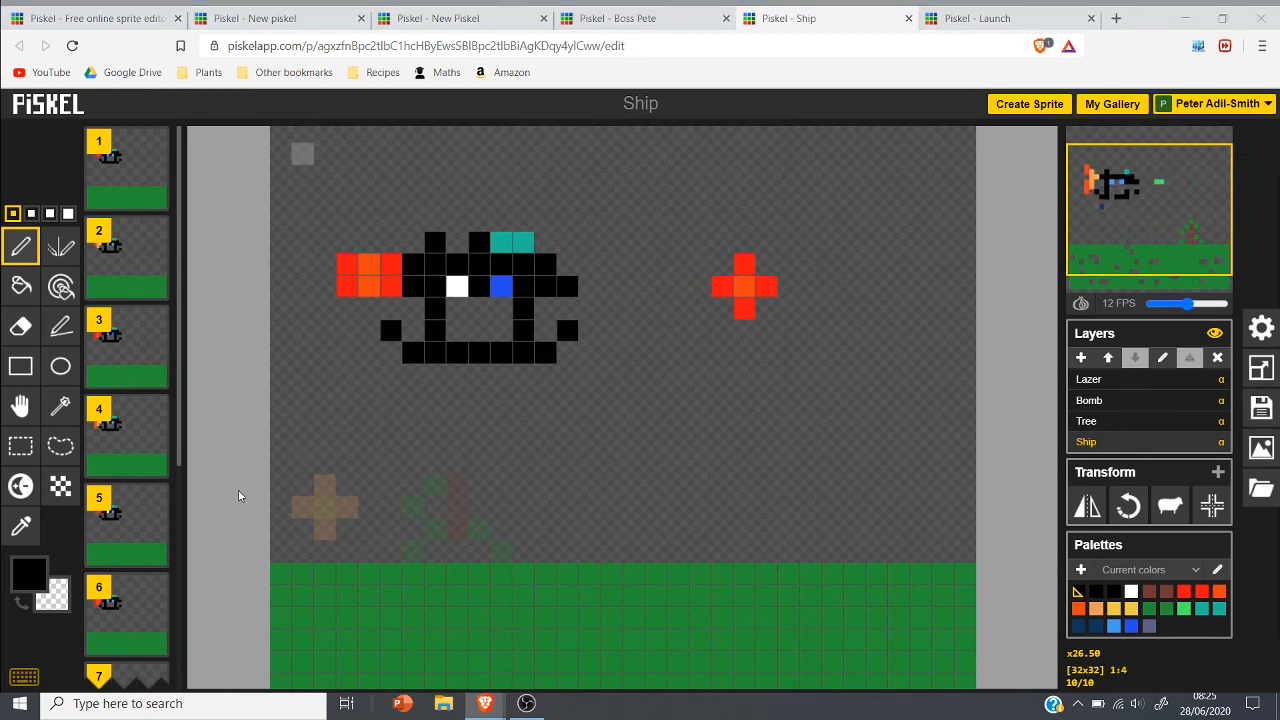
left_click(442, 264)
left_click(908, 18)
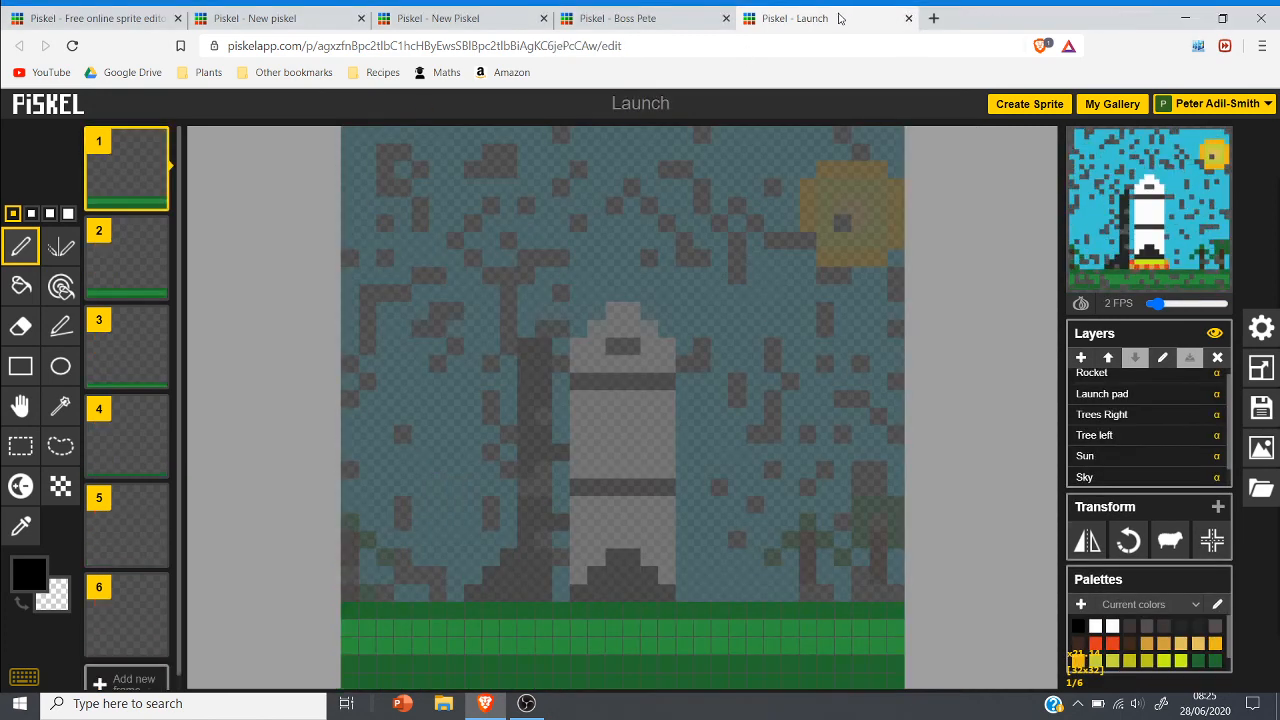
Step: Watch the Launch animation in a popup preview, and close the tabs of the Launch and boss face sprites
mouse_move(1200, 160)
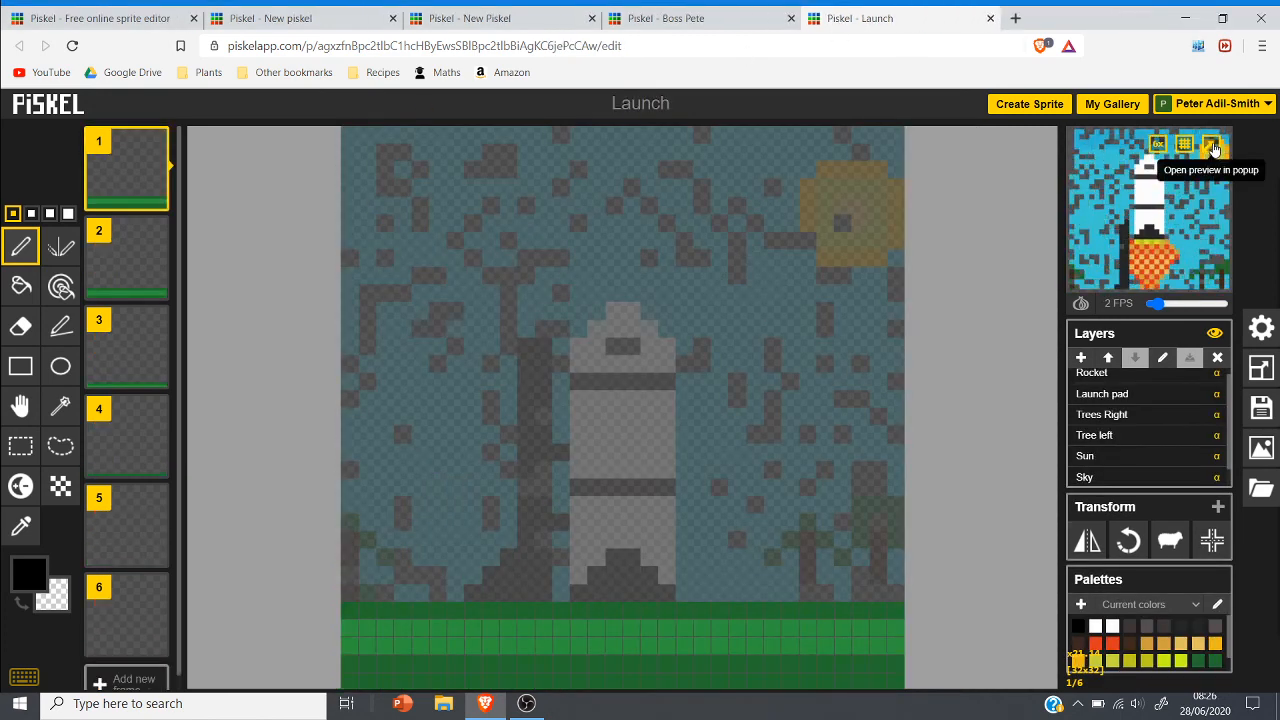
left_click(1213, 148)
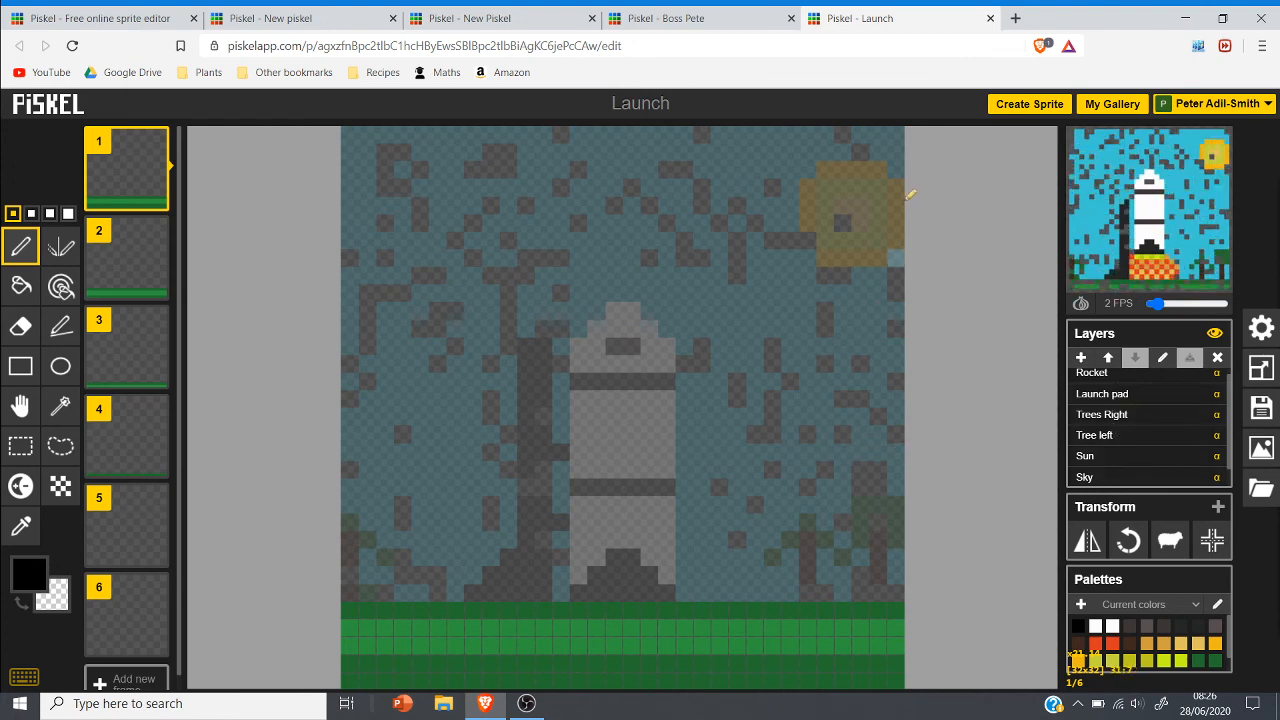
left_click(700, 16)
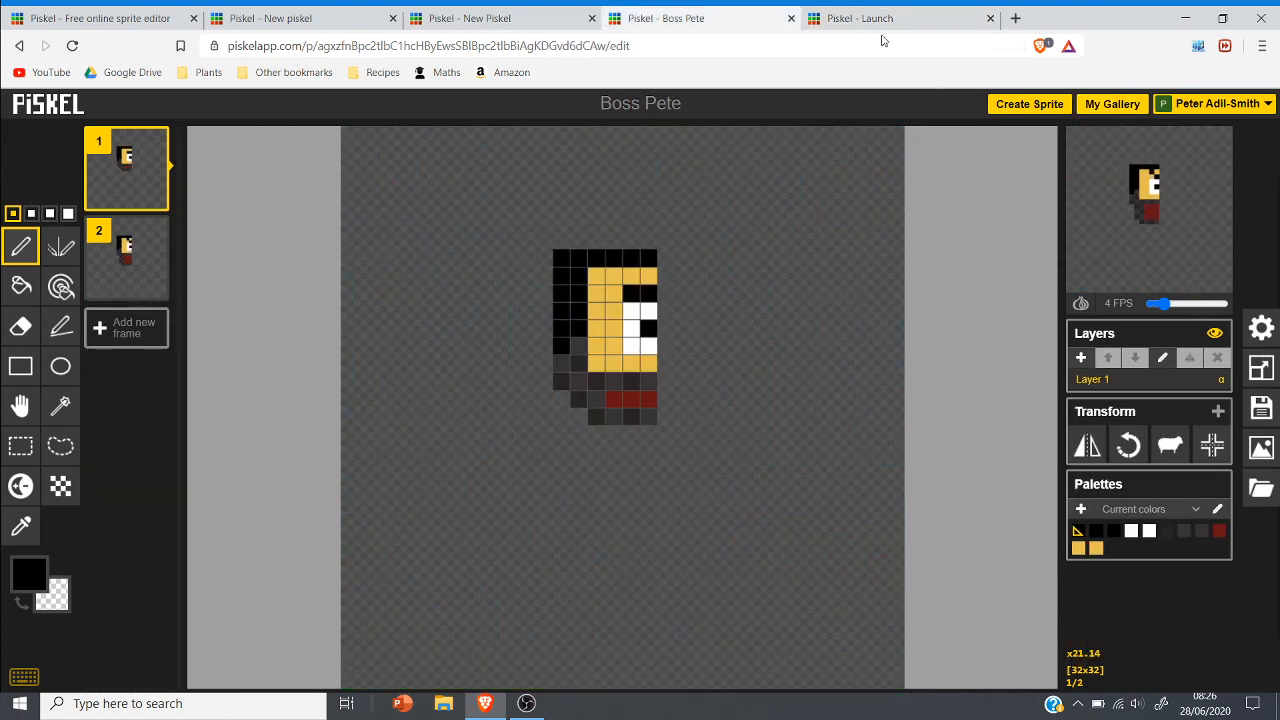
left_click(990, 19)
left_click(790, 19)
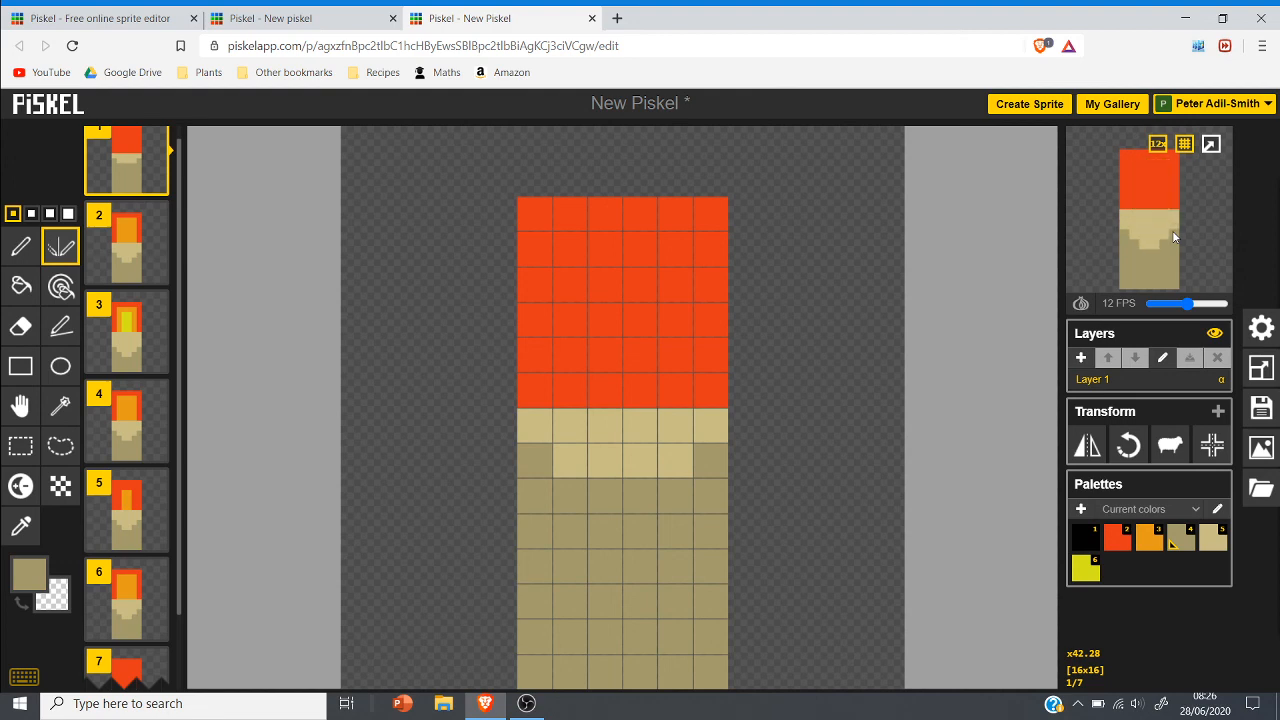
Step: Open the gallery of saved sprites from the flickering sprite's editor
left_click(1098, 103)
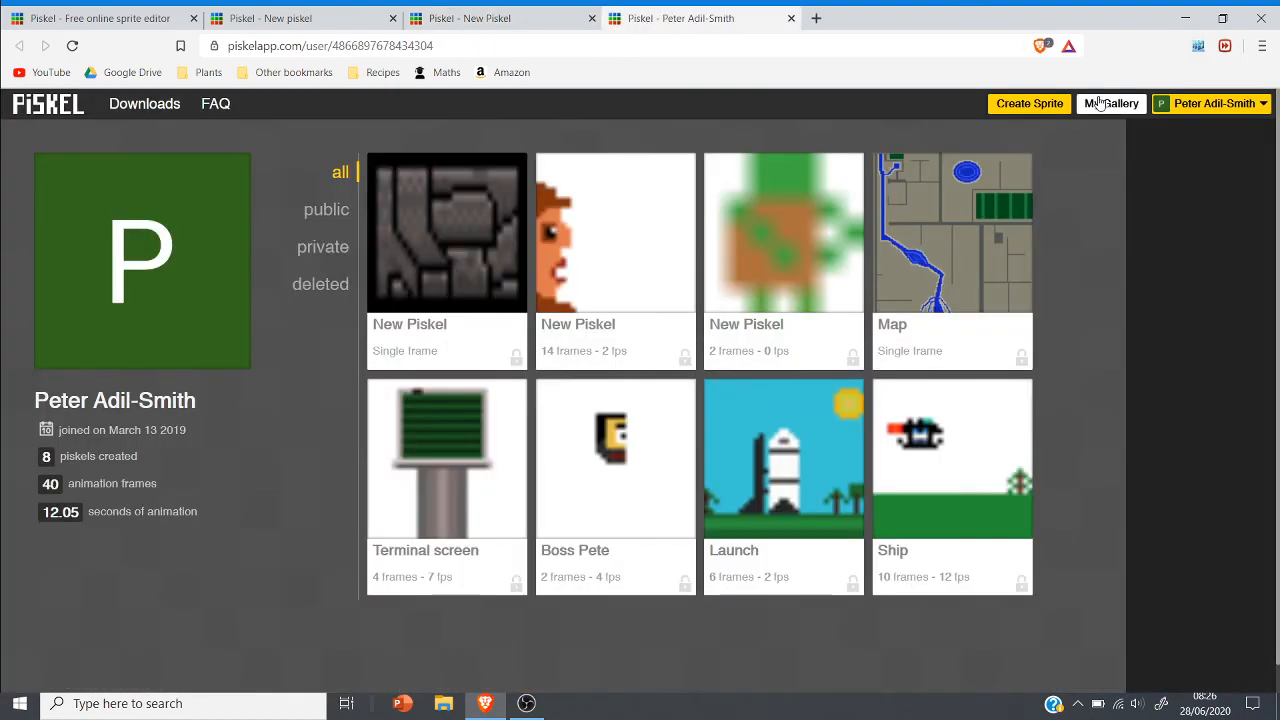